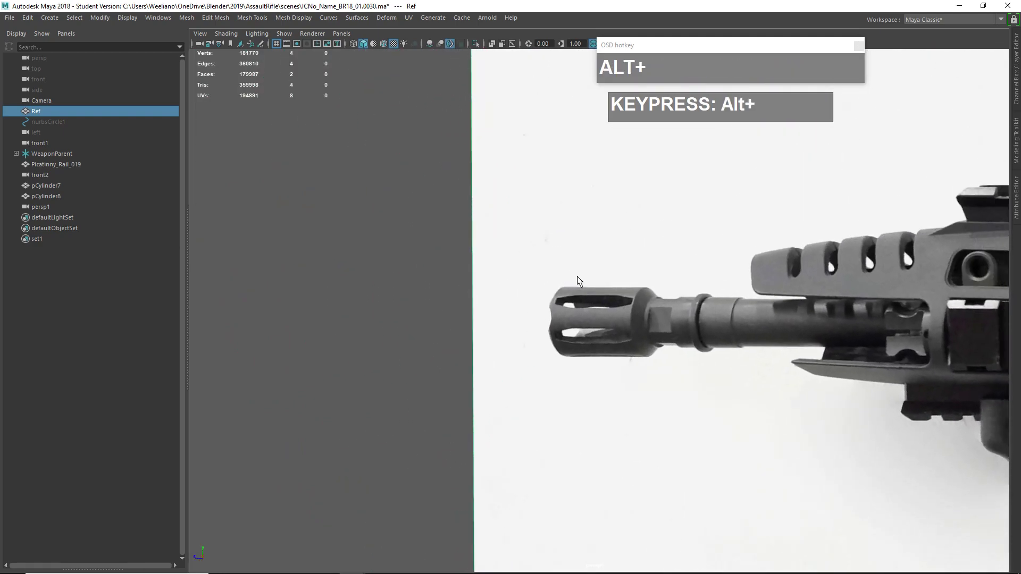
- Examine the muzzle on the rifle model against the M16A1 flash hider reference image in the browser
{"action": "scroll", "coordinate": [643, 298], "scroll_direction": "up", "scroll_amount": 2}
{"action": "scroll", "coordinate": [643, 297], "scroll_direction": "down", "scroll_amount": 6}
{"action": "middle_click_drag", "start_coordinate": [642, 299], "coordinate": [649, 290], "text": "alt"}
{"action": "left_click_drag", "start_coordinate": [649, 290], "coordinate": [540, 260], "text": "alt"}
{"action": "middle_click_drag", "start_coordinate": [540, 260], "coordinate": [510, 361], "text": "alt"}
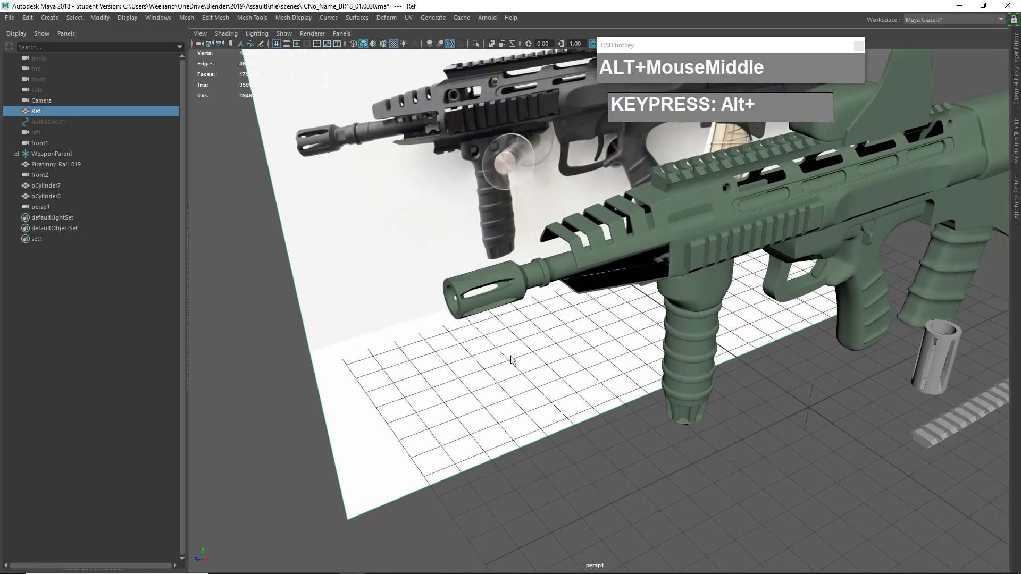
{"action": "mouse_move", "coordinate": [405, 569]}
{"action": "left_click", "coordinate": [251, 567]}
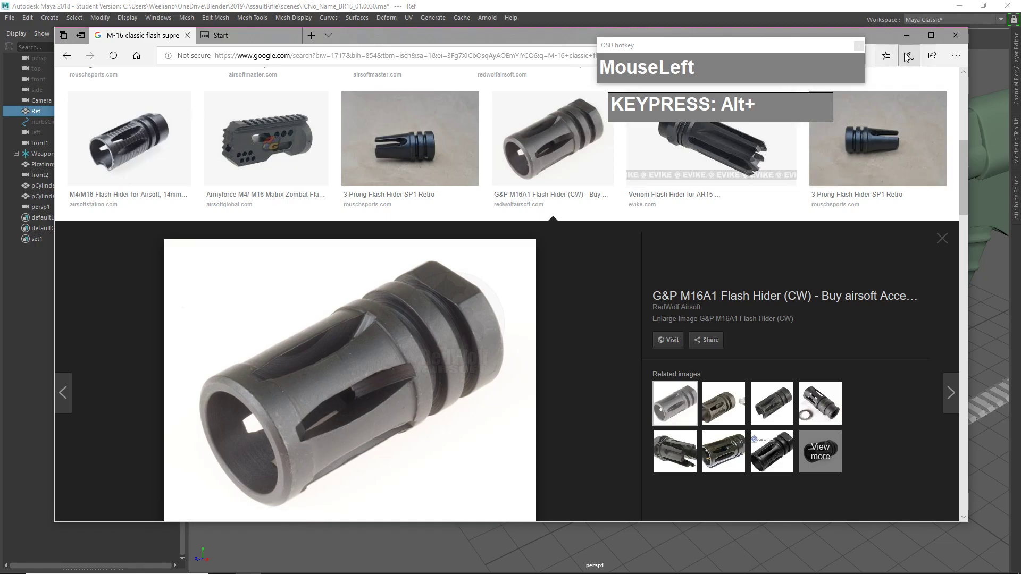
{"action": "left_click", "coordinate": [907, 35]}
{"action": "left_click_drag", "start_coordinate": [647, 349], "coordinate": [628, 340], "text": "alt"}
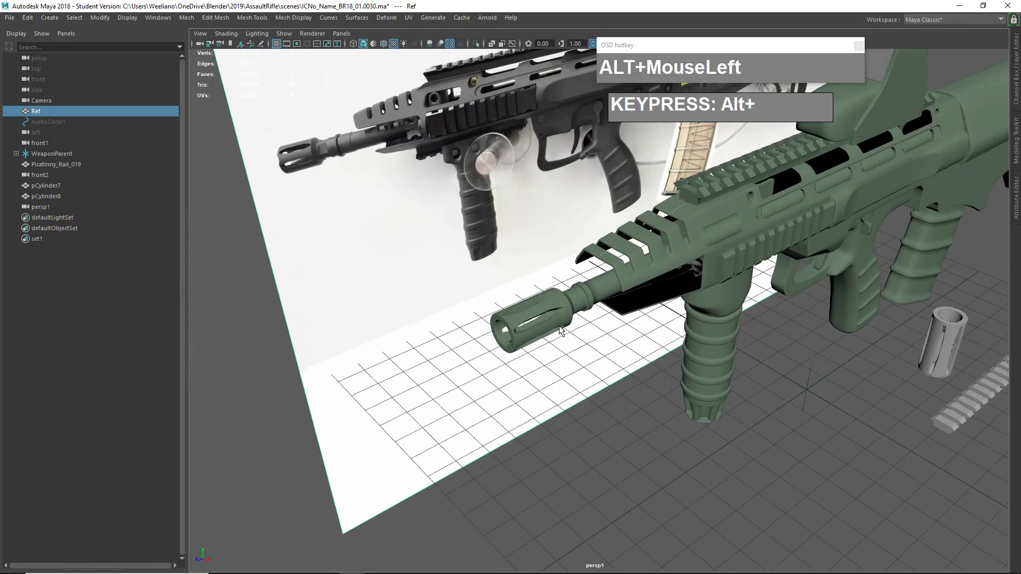
{"action": "scroll", "coordinate": [559, 325], "scroll_direction": "up", "scroll_amount": 2}
{"action": "left_click", "coordinate": [519, 305]}
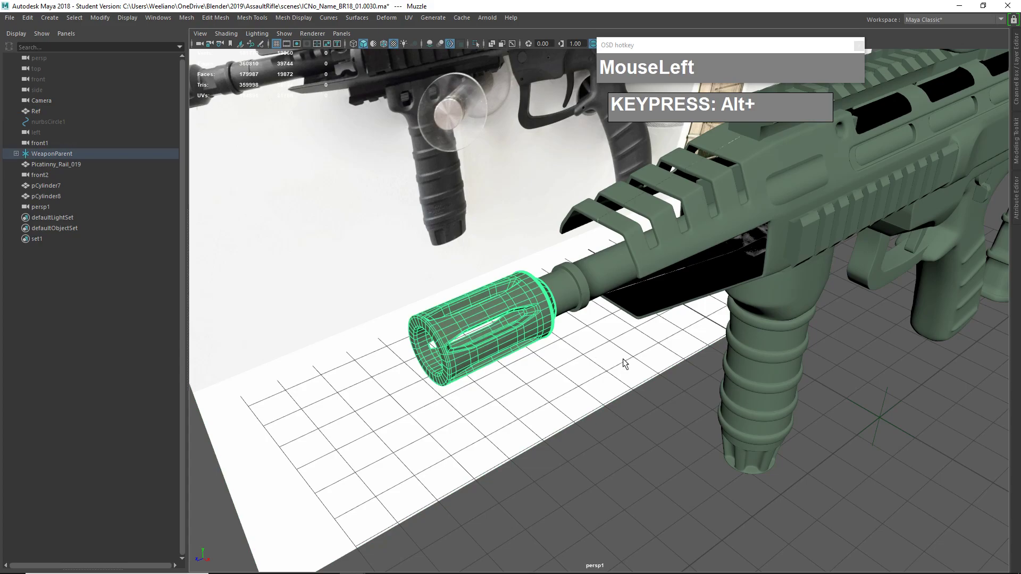
- Restore the full interface and create a new polygon cylinder at the grid origin
{"action": "key", "text": "ctrl+space"}
{"action": "left_click_drag", "start_coordinate": [618, 441], "coordinate": [609, 393], "text": "alt"}
{"action": "left_click", "coordinate": [630, 390]}
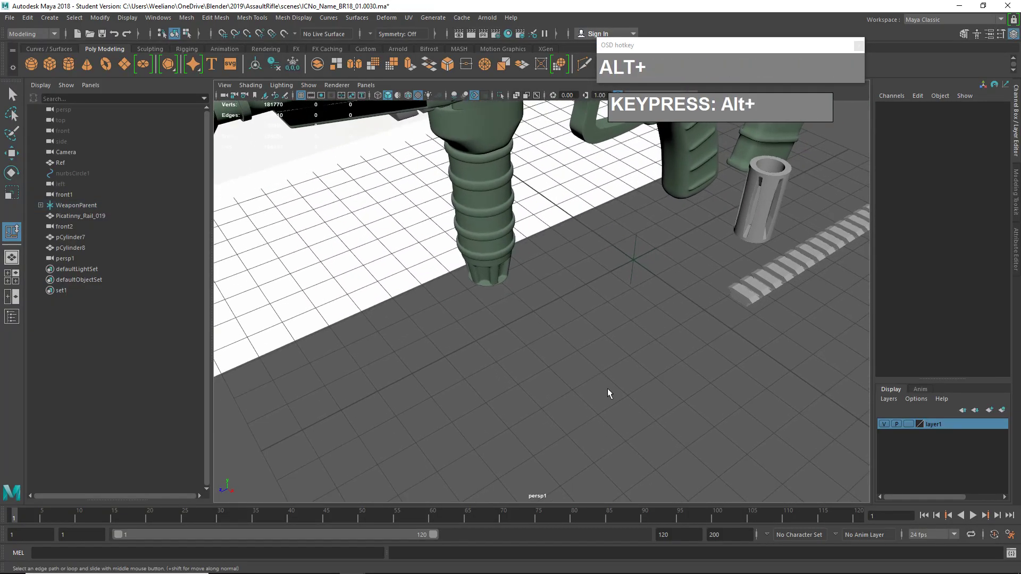
{"action": "right_click_drag", "start_coordinate": [595, 345], "coordinate": [542, 347], "text": "shift"}
{"action": "middle_click_drag", "start_coordinate": [553, 349], "coordinate": [627, 346], "text": "alt"}
- Set the new cylinder's axis subdivisions to 30
{"action": "left_click", "coordinate": [904, 225]}
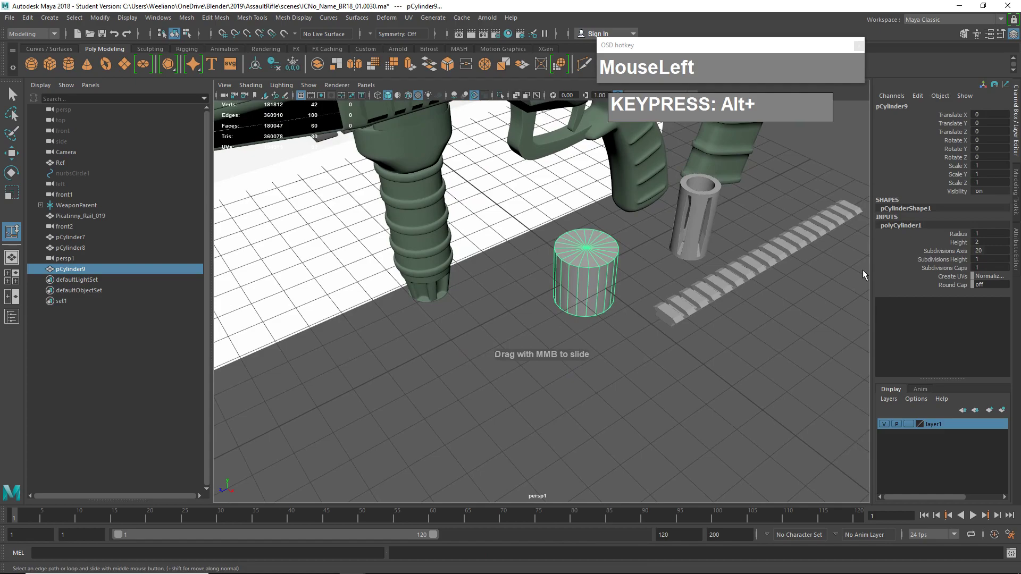
{"action": "key", "text": "ctrl+a"}
{"action": "key", "text": "ctrl+a"}
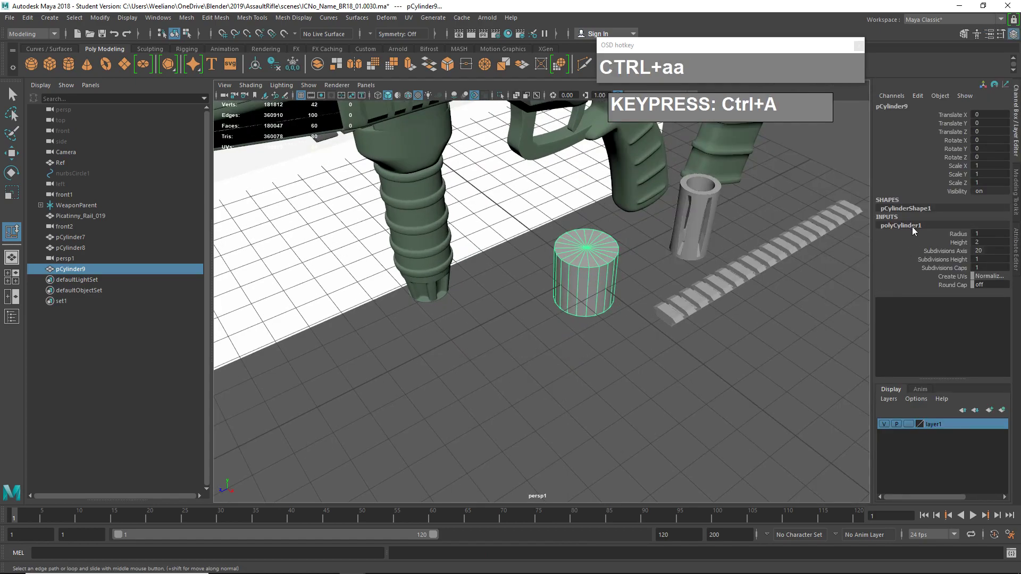
{"action": "left_click", "coordinate": [982, 251]}
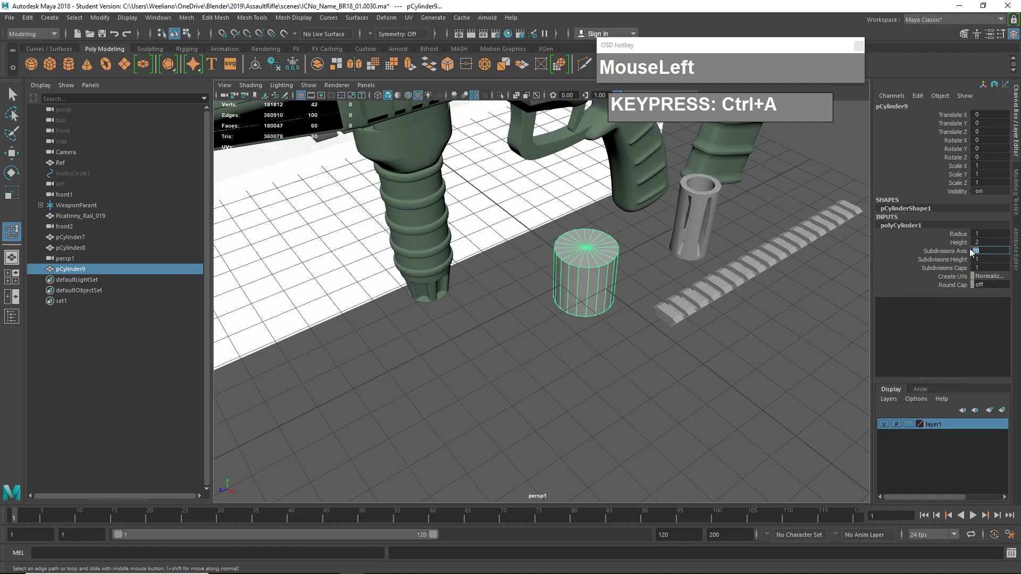
{"action": "type", "text": "30"}
{"action": "key", "text": "KP_Enter"}
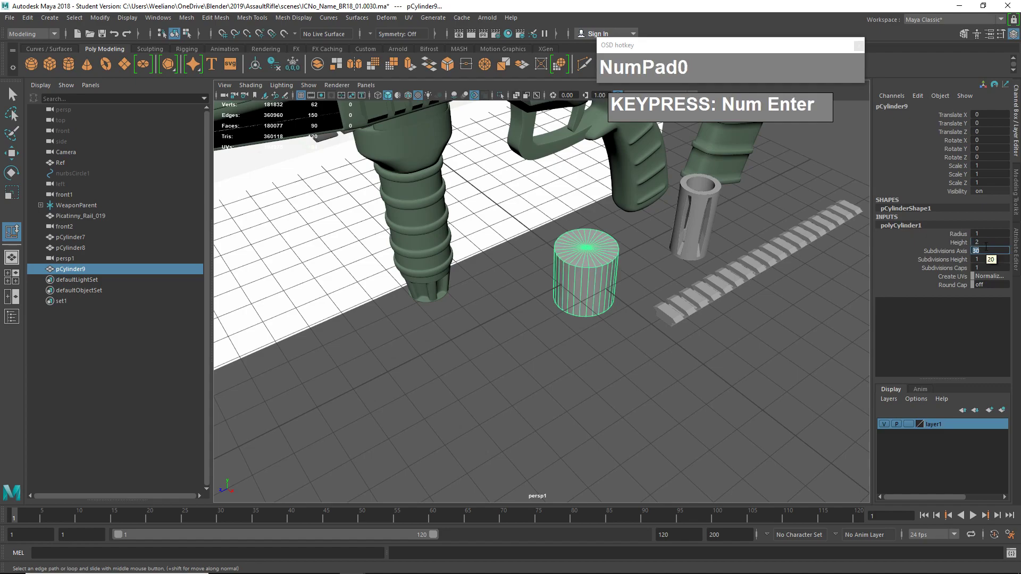
- Select the centre vertices of both cylinder caps, convert them to a face selection and delete the cap faces
{"action": "scroll", "coordinate": [584, 309], "scroll_direction": "up", "scroll_amount": 3}
{"action": "middle_click_drag", "start_coordinate": [608, 294], "coordinate": [570, 335], "text": "alt"}
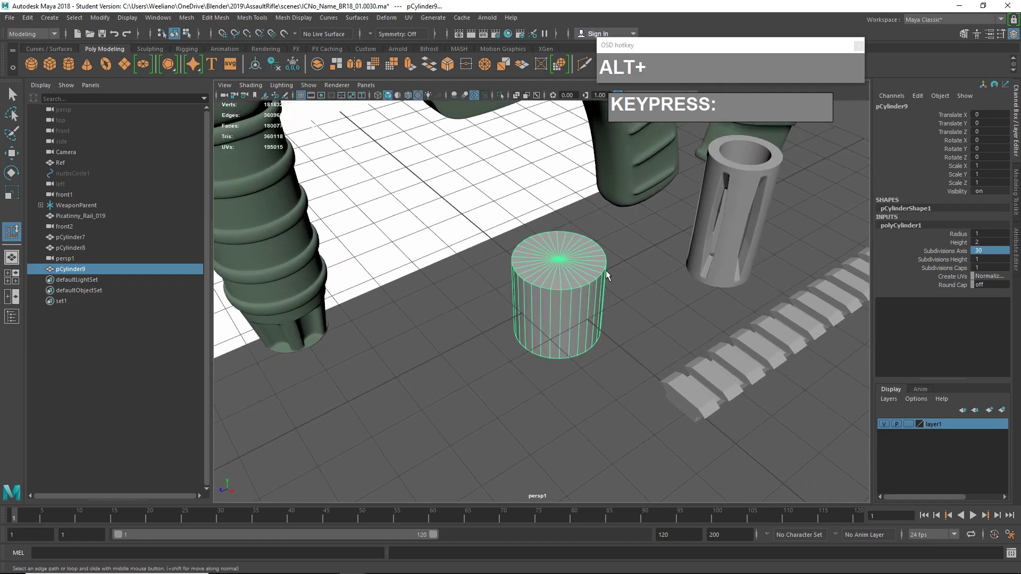
{"action": "left_click_drag", "start_coordinate": [611, 271], "coordinate": [610, 297], "text": "alt"}
{"action": "left_click_drag", "start_coordinate": [572, 256], "coordinate": [563, 261], "text": "alt"}
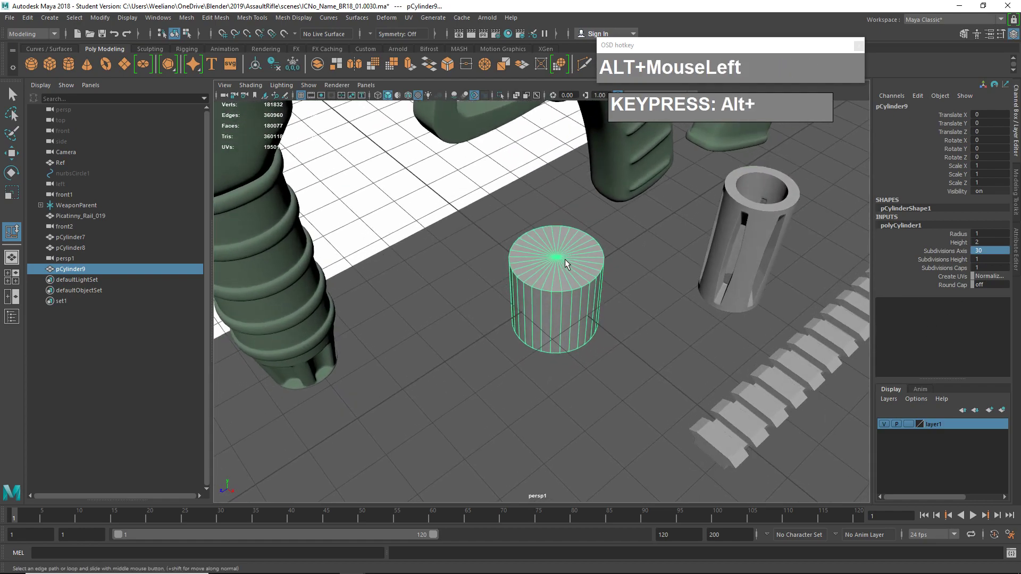
{"action": "scroll", "coordinate": [551, 264], "scroll_direction": "up", "scroll_amount": 3}
{"action": "middle_click_drag", "start_coordinate": [560, 269], "coordinate": [574, 253], "text": "alt"}
{"action": "right_click_drag", "start_coordinate": [572, 253], "coordinate": [539, 248]}
{"action": "left_click", "coordinate": [559, 278]}
{"action": "left_click", "coordinate": [595, 253]}
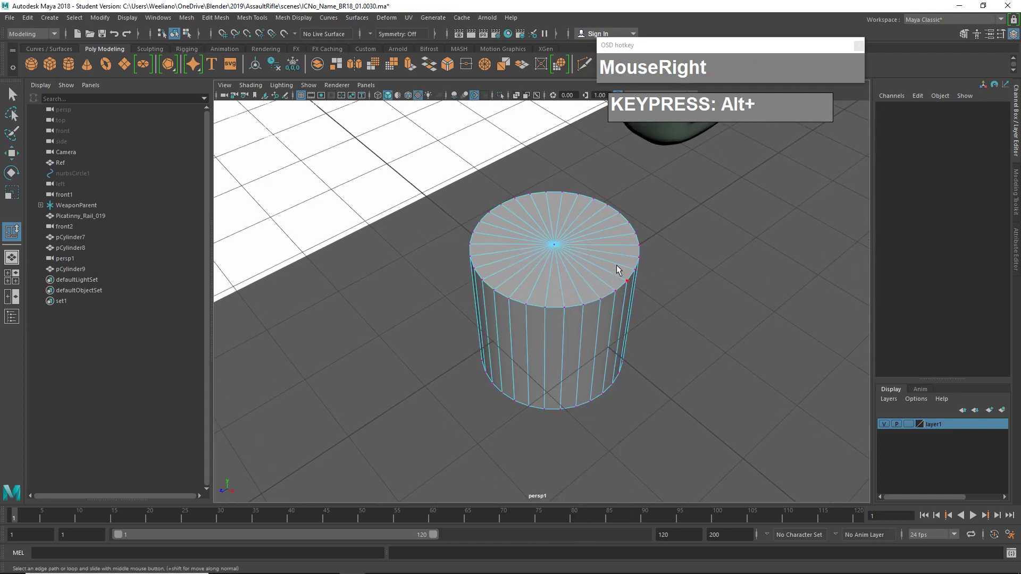
{"action": "scroll", "coordinate": [568, 234], "scroll_direction": "up", "scroll_amount": 2}
{"action": "left_click", "coordinate": [568, 235]}
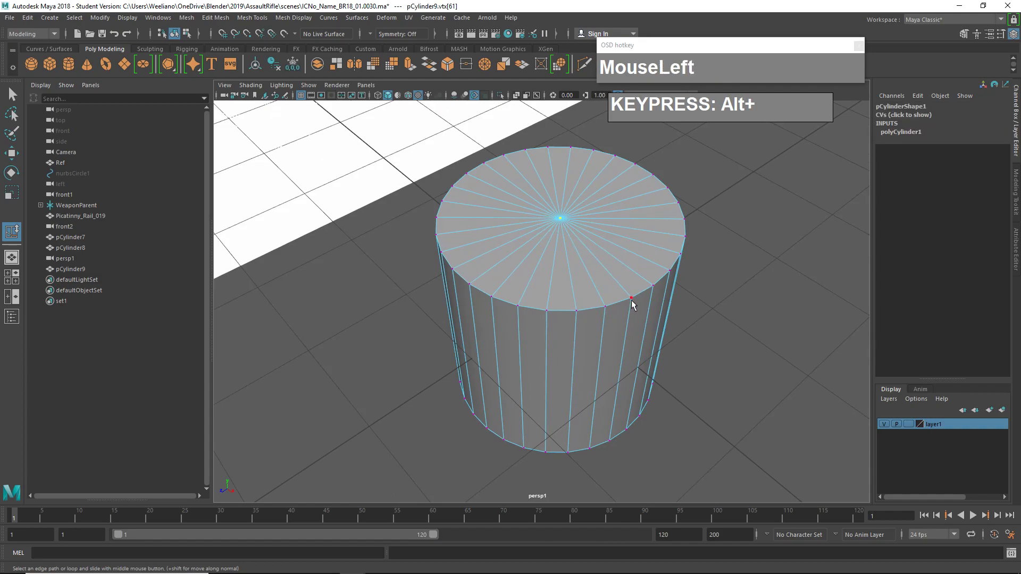
{"action": "key", "text": "4"}
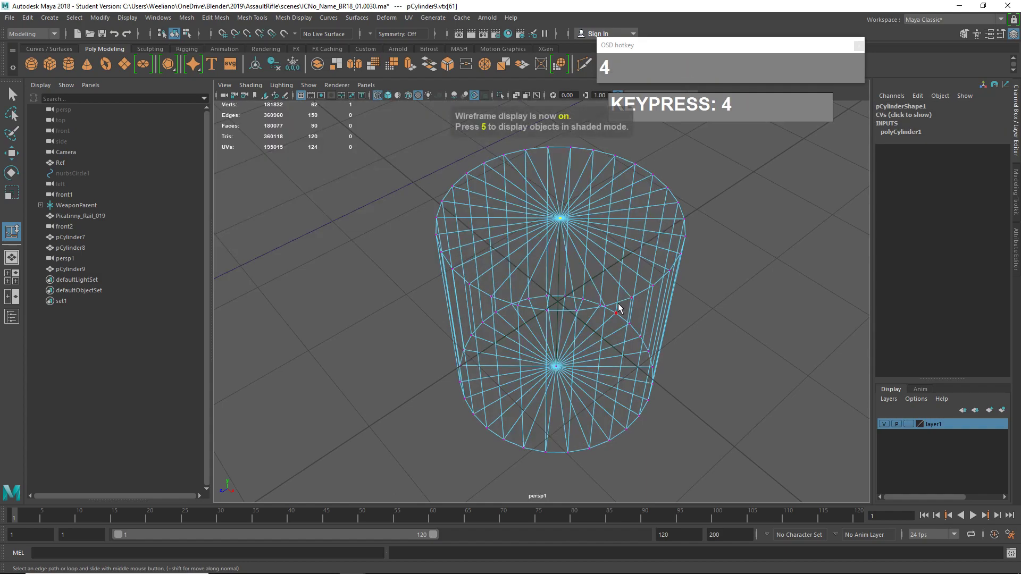
{"action": "left_click", "coordinate": [556, 367], "text": "shift"}
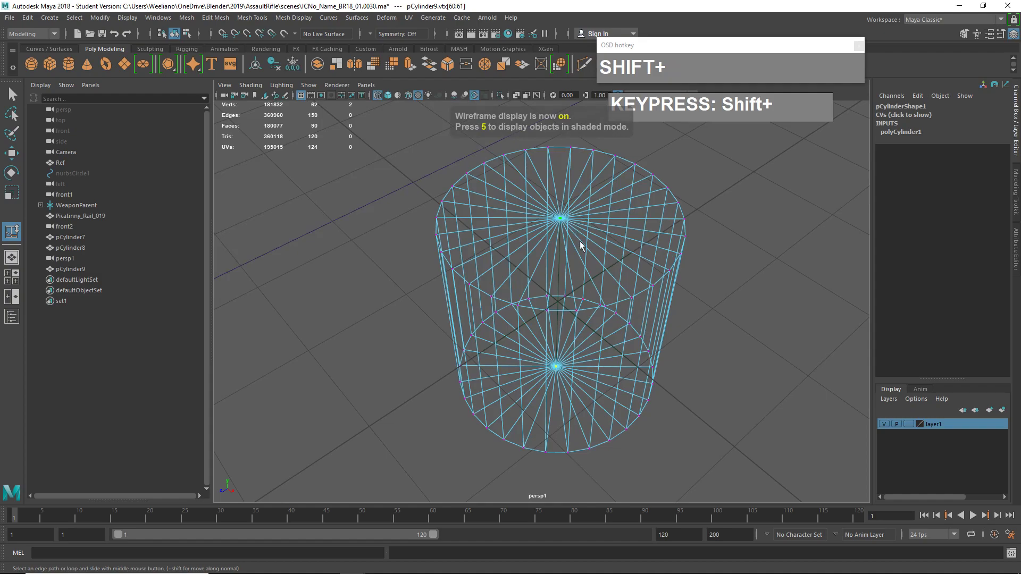
{"action": "right_click_drag", "start_coordinate": [570, 251], "coordinate": [534, 259], "text": "shift"}
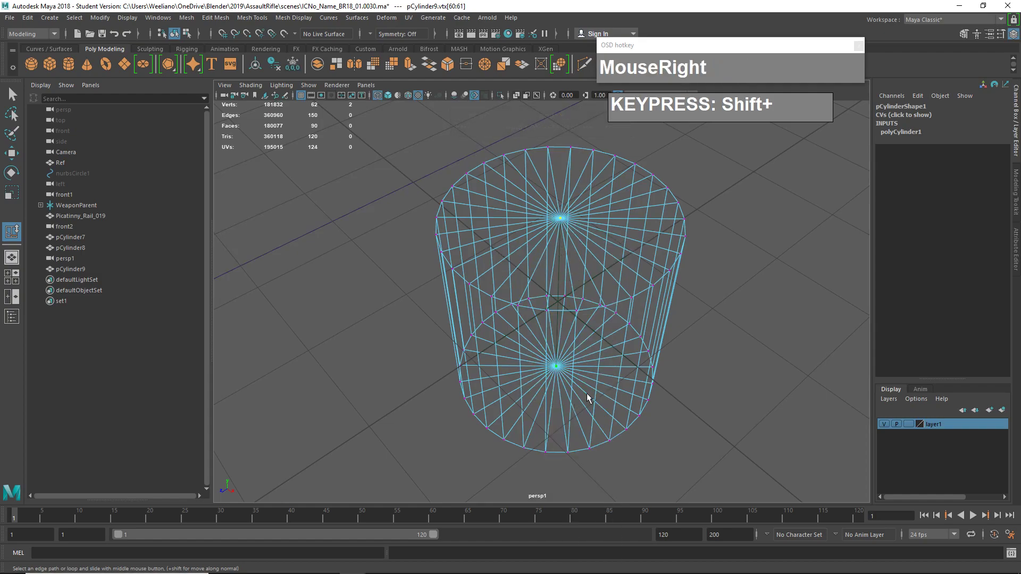
{"action": "right_click_drag", "start_coordinate": [561, 220], "coordinate": [554, 273], "text": "ctrl"}
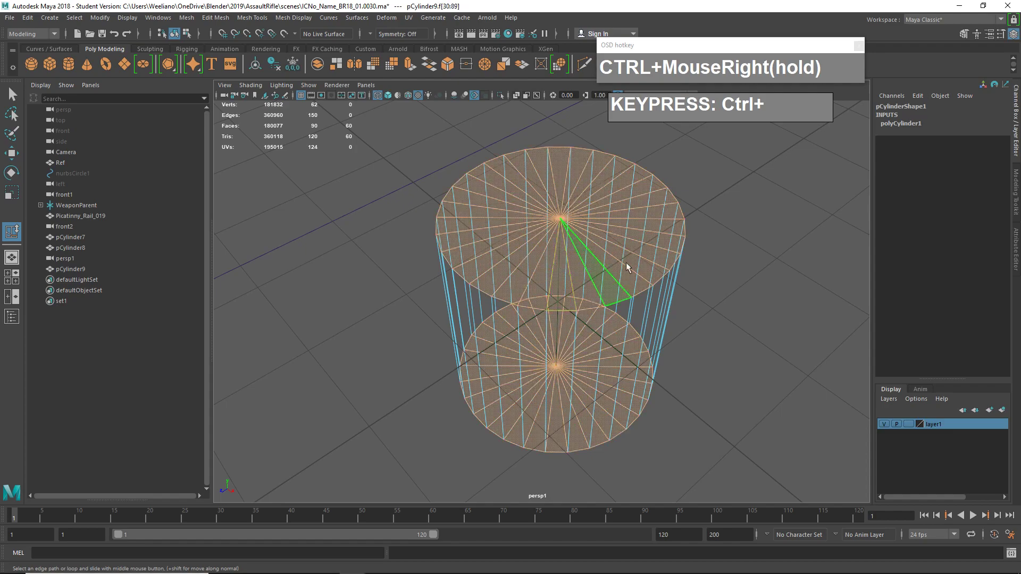
{"action": "left_click_drag", "start_coordinate": [737, 316], "coordinate": [739, 293], "text": "alt"}
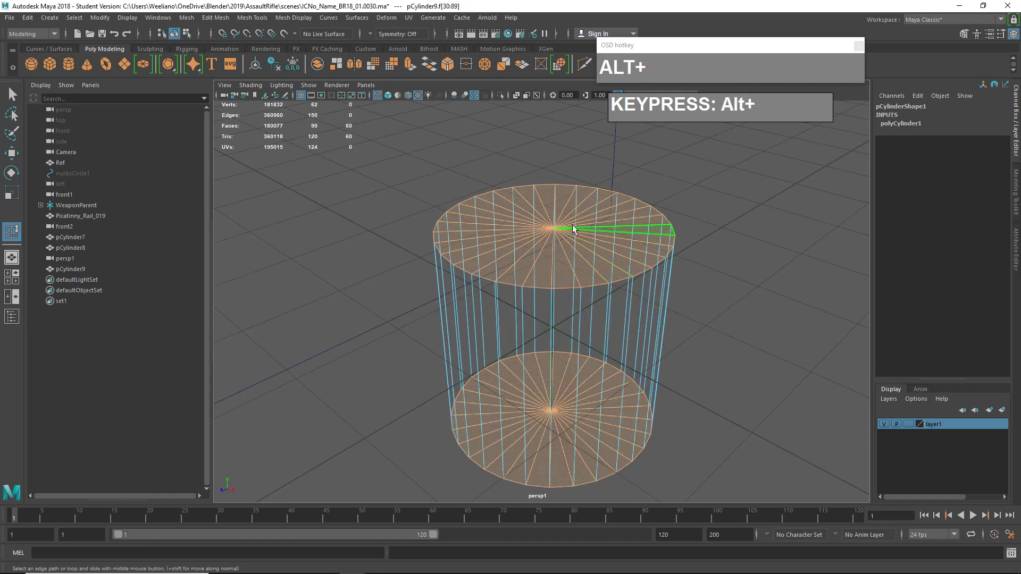
{"action": "left_click_drag", "start_coordinate": [561, 234], "coordinate": [611, 271], "text": "alt"}
{"action": "left_click_drag", "start_coordinate": [722, 284], "coordinate": [719, 273], "text": "alt"}
{"action": "key", "text": "Delete"}
{"action": "middle_click_drag", "start_coordinate": [720, 273], "coordinate": [661, 232], "text": "alt"}
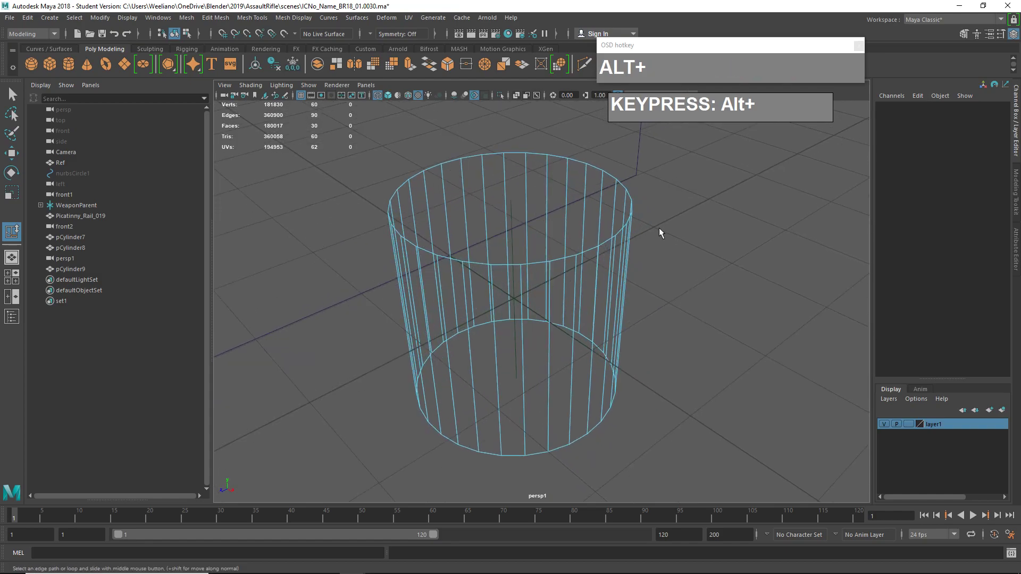
- Select all the cylinder's side faces and scale them inward in both radial directions to make it more slender
{"action": "left_click", "coordinate": [591, 313]}
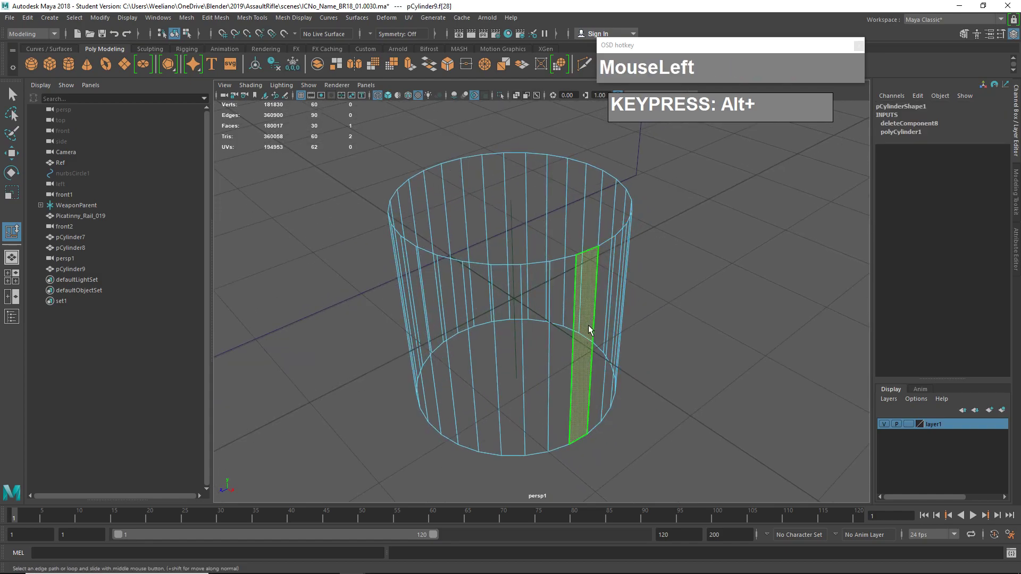
{"action": "scroll", "coordinate": [580, 344], "scroll_direction": "down", "scroll_amount": 2}
{"action": "left_click", "coordinate": [581, 344]}
{"action": "left_click_drag", "start_coordinate": [581, 343], "coordinate": [551, 333], "text": "alt"}
{"action": "scroll", "coordinate": [573, 346], "scroll_direction": "down", "scroll_amount": 5}
{"action": "left_click", "coordinate": [551, 332]}
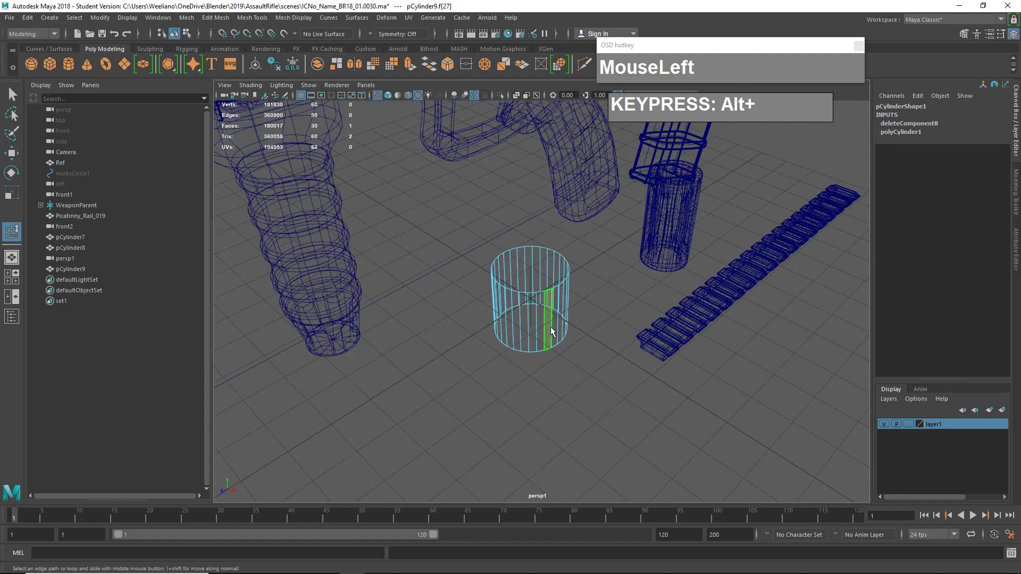
{"action": "scroll", "coordinate": [559, 333], "scroll_direction": "up", "scroll_amount": 5}
{"action": "double_click", "coordinate": [568, 336]}
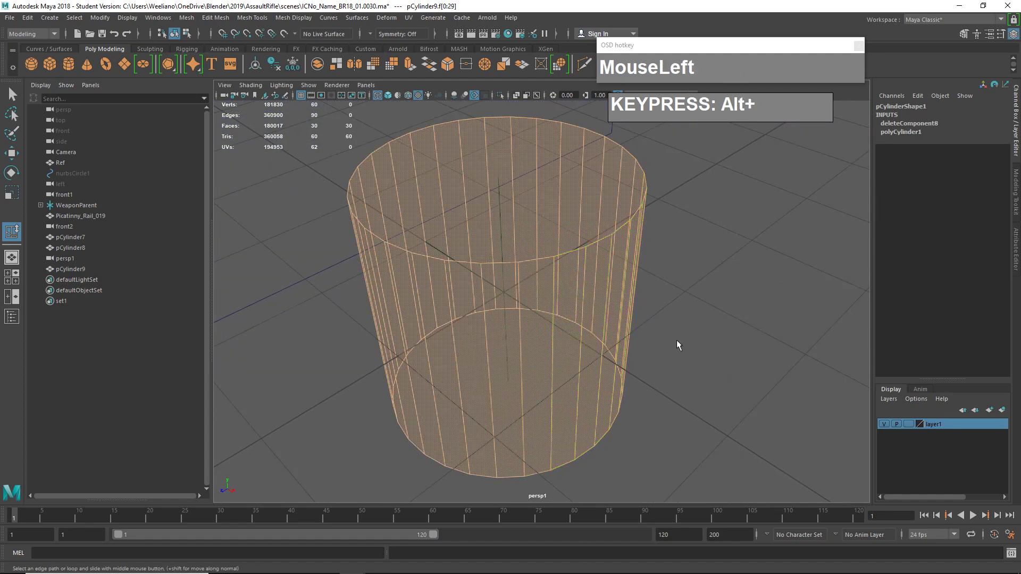
{"action": "left_click_drag", "start_coordinate": [664, 343], "coordinate": [688, 341], "text": "alt"}
{"action": "scroll", "coordinate": [656, 342], "scroll_direction": "down", "scroll_amount": 5}
{"action": "scroll", "coordinate": [649, 351], "scroll_direction": "up", "scroll_amount": 3}
{"action": "key", "text": "r"}
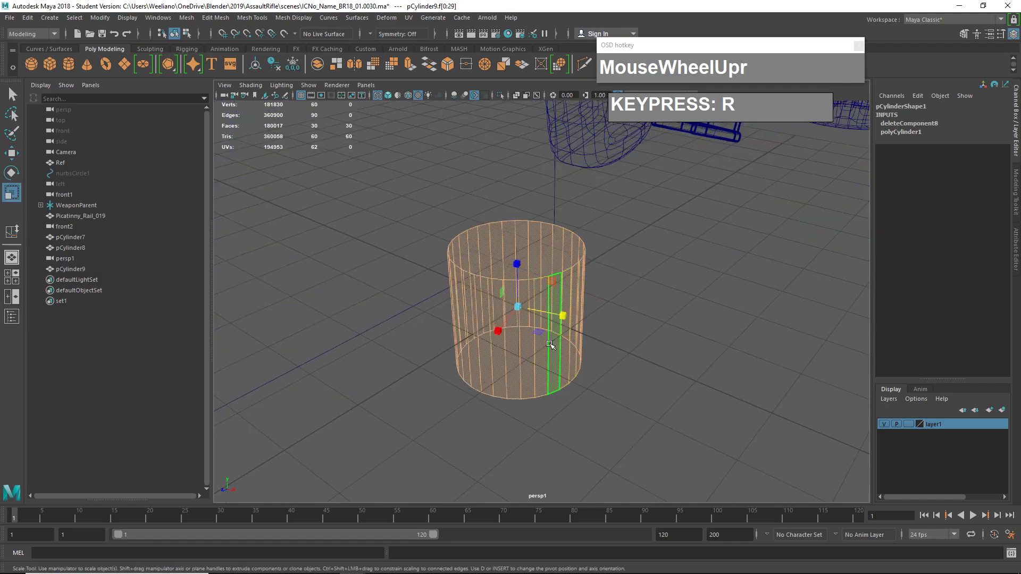
{"action": "left_click_drag", "start_coordinate": [538, 335], "coordinate": [531, 331]}
{"action": "scroll", "coordinate": [544, 338], "scroll_direction": "up", "scroll_amount": 2}
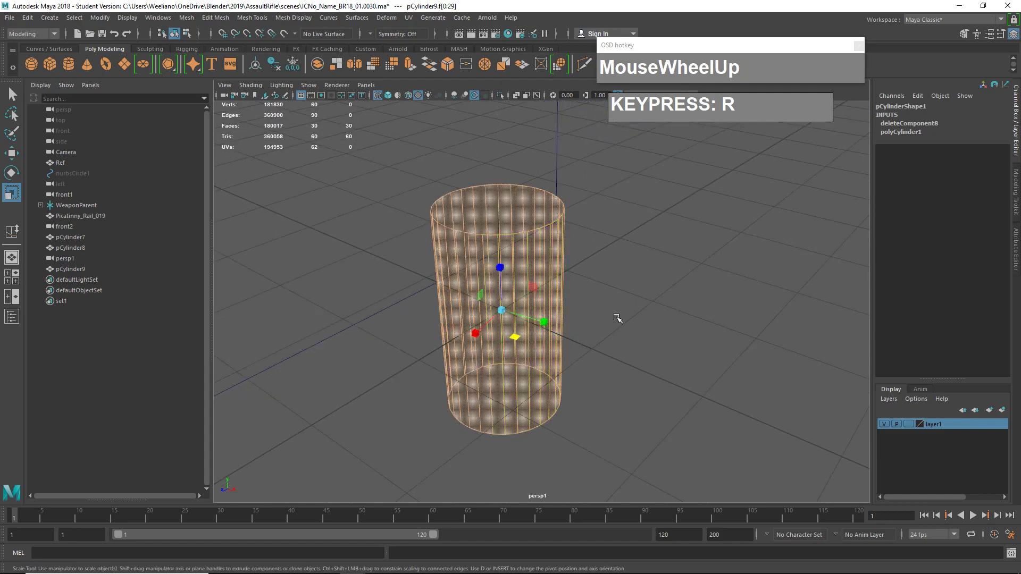
- Scale the selected cylinder faces up uniformly
{"action": "mouse_move", "coordinate": [617, 326]}
{"action": "left_mouse_down", "text": "alt"}
{"action": "mouse_move", "coordinate": [615, 357]}
{"action": "mouse_move", "coordinate": [608, 335]}
{"action": "left_mouse_up", "text": "alt"}
{"action": "scroll", "coordinate": [615, 358], "scroll_direction": "down", "scroll_amount": 3}
{"action": "scroll", "coordinate": [578, 338], "scroll_direction": "up", "scroll_amount": 2}
{"action": "left_click_drag", "start_coordinate": [520, 302], "coordinate": [609, 383]}
{"action": "scroll", "coordinate": [672, 408], "scroll_direction": "down", "scroll_amount": 3}
{"action": "scroll", "coordinate": [606, 380], "scroll_direction": "down", "scroll_amount": 3}
{"action": "scroll", "coordinate": [606, 381], "scroll_direction": "up", "scroll_amount": 5}
{"action": "key", "text": "w"}
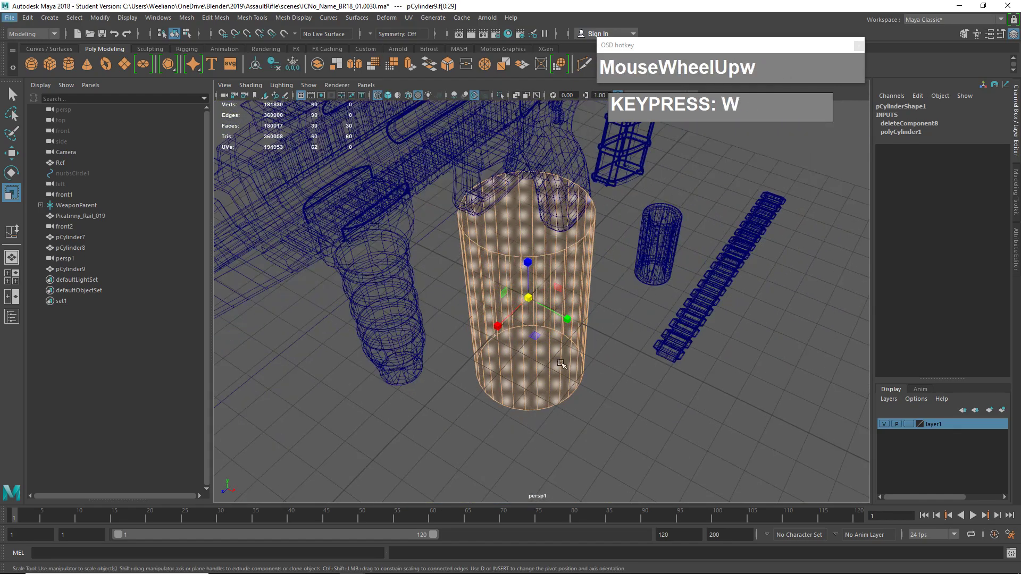
{"action": "left_click_drag", "start_coordinate": [540, 340], "coordinate": [586, 414]}
{"action": "scroll", "coordinate": [568, 442], "scroll_direction": "down", "scroll_amount": 4}
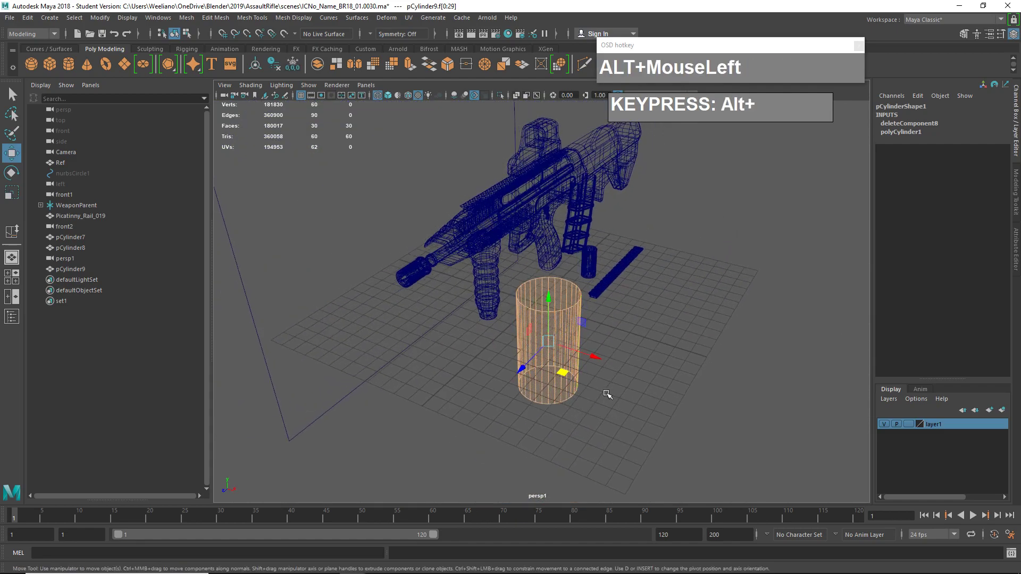
{"action": "scroll", "coordinate": [607, 394], "scroll_direction": "up", "scroll_amount": 5}
{"action": "key", "text": "z"}
- Move the whole cylinder object away from the rifle to about X 8.274, Y 3.74, Z 8.096
{"action": "right_click_drag", "start_coordinate": [557, 258], "coordinate": [608, 241]}
{"action": "scroll", "coordinate": [548, 334], "scroll_direction": "down", "scroll_amount": 5}
{"action": "left_click_drag", "start_coordinate": [558, 336], "coordinate": [606, 467], "text": "alt"}
{"action": "middle_click_drag", "start_coordinate": [606, 460], "coordinate": [521, 370], "text": "alt"}
{"action": "left_click_drag", "start_coordinate": [521, 370], "coordinate": [566, 412]}
{"action": "scroll", "coordinate": [565, 413], "scroll_direction": "up", "scroll_amount": 3}
{"action": "middle_click_drag", "start_coordinate": [565, 415], "coordinate": [565, 417], "text": "alt"}
{"action": "scroll", "coordinate": [574, 396], "scroll_direction": "down", "scroll_amount": 2}
{"action": "scroll", "coordinate": [574, 399], "scroll_direction": "up", "scroll_amount": 2}
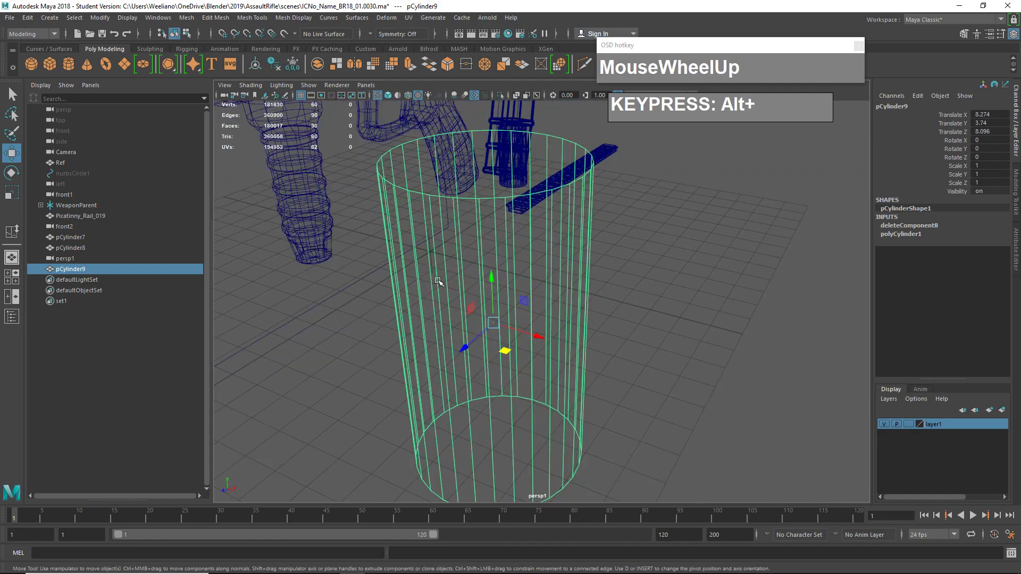
- Extrude all the cylinder's side faces inward with a Local Translate Z of about -0.503 to give it wall thickness
{"action": "scroll", "coordinate": [518, 342], "scroll_direction": "down", "scroll_amount": 3}
{"action": "scroll", "coordinate": [519, 343], "scroll_direction": "up", "scroll_amount": 4}
{"action": "middle_click_drag", "start_coordinate": [518, 343], "coordinate": [523, 321], "text": "alt"}
{"action": "scroll", "coordinate": [532, 341], "scroll_direction": "down", "scroll_amount": 3}
{"action": "right_click", "coordinate": [520, 326]}
{"action": "right_click_drag", "start_coordinate": [520, 331], "coordinate": [519, 288]}
{"action": "double_click", "coordinate": [522, 303]}
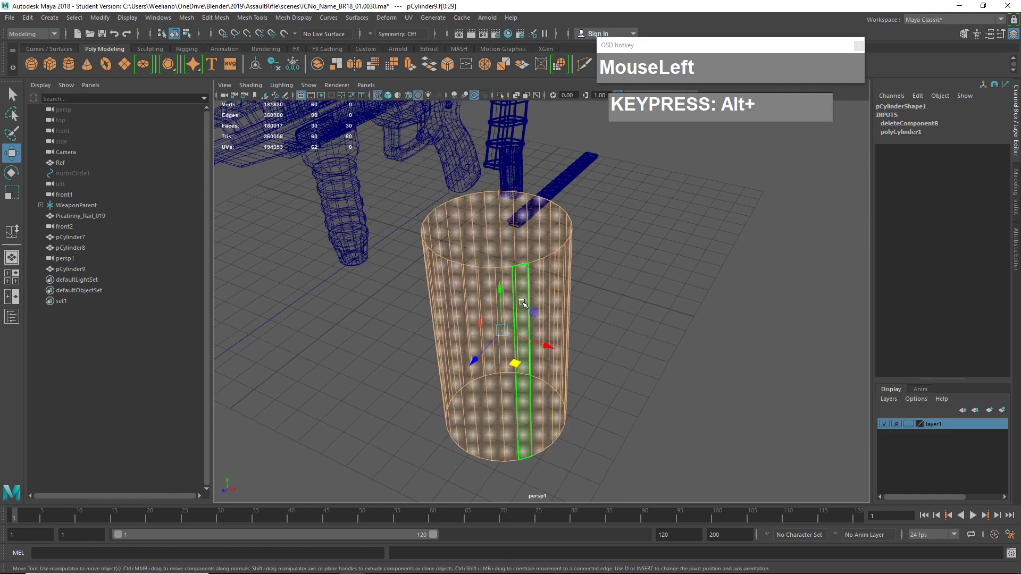
{"action": "key", "text": "6"}
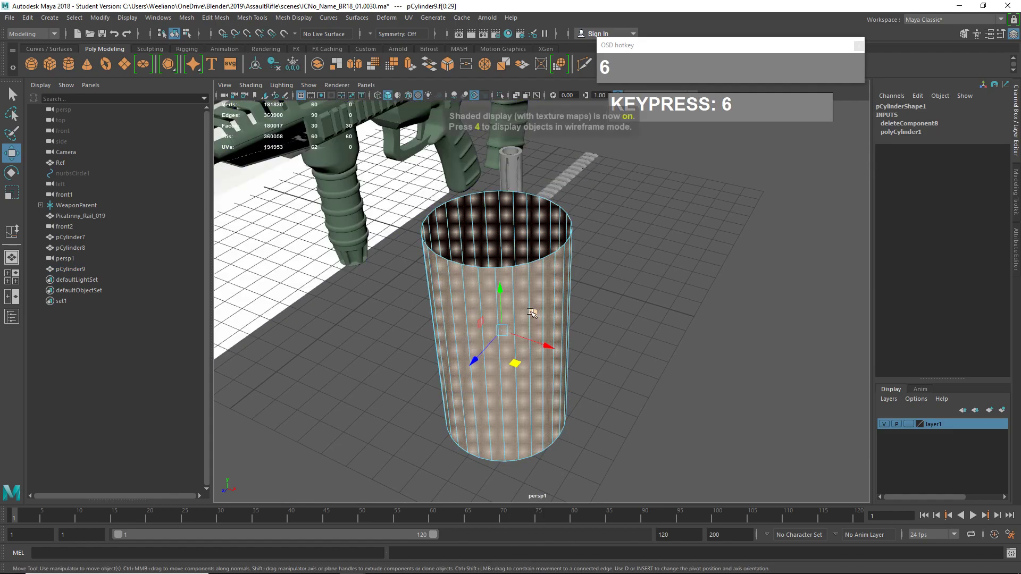
{"action": "right_click_drag", "start_coordinate": [522, 326], "coordinate": [520, 298], "text": "shift"}
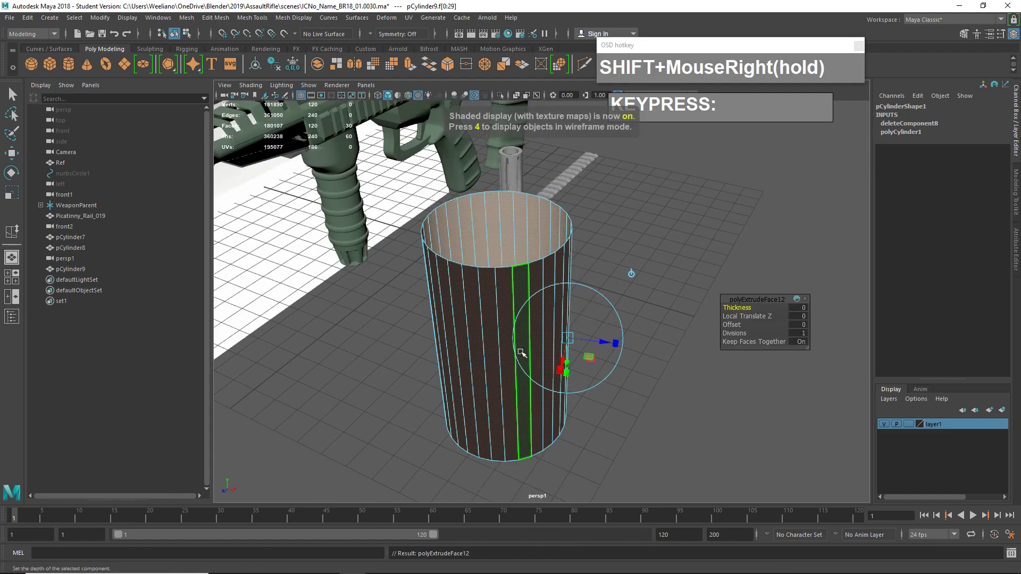
{"action": "left_click_drag", "start_coordinate": [597, 344], "coordinate": [584, 339]}
{"action": "left_click_drag", "start_coordinate": [705, 352], "coordinate": [753, 317], "text": "alt"}
{"action": "left_click", "coordinate": [755, 318]}
- Inspect the extruded tube's rim and walls from several angles and clear the selection
{"action": "middle_click_drag", "start_coordinate": [677, 391], "coordinate": [671, 374], "text": "alt"}
{"action": "left_click_drag", "start_coordinate": [671, 374], "coordinate": [663, 390], "text": "alt"}
{"action": "middle_click_drag", "start_coordinate": [662, 389], "coordinate": [679, 354], "text": "alt"}
{"action": "left_click_drag", "start_coordinate": [679, 353], "coordinate": [667, 382], "text": "alt"}
{"action": "middle_click_drag", "start_coordinate": [667, 381], "coordinate": [652, 405], "text": "alt"}
{"action": "left_click_drag", "start_coordinate": [653, 405], "coordinate": [660, 392], "text": "alt"}
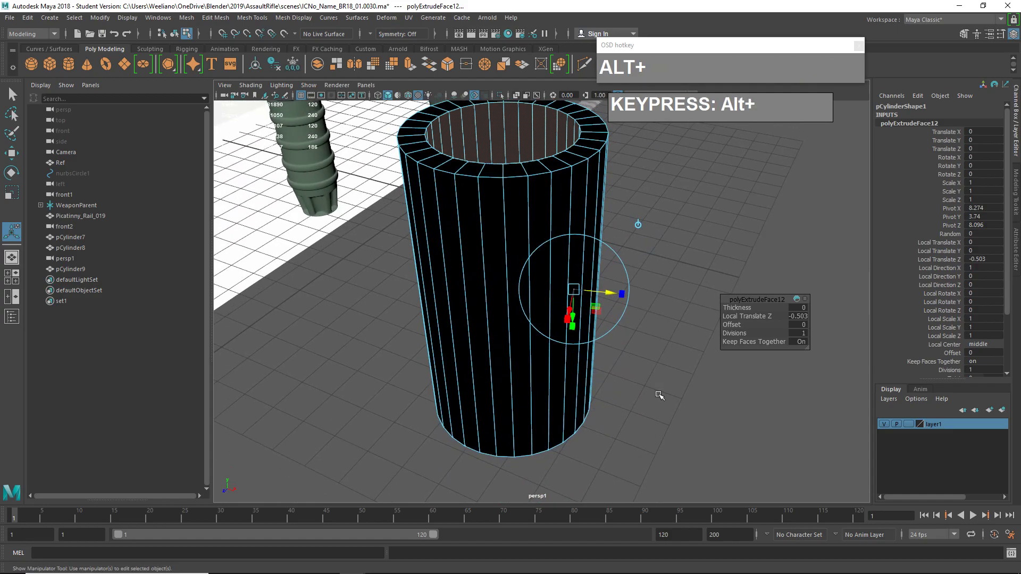
{"action": "mouse_move", "coordinate": [654, 357]}
{"action": "left_mouse_down", "text": "alt"}
{"action": "mouse_move", "coordinate": [655, 368]}
{"action": "mouse_move", "coordinate": [654, 347]}
{"action": "mouse_move", "coordinate": [658, 364]}
{"action": "left_mouse_up", "text": "alt"}
{"action": "scroll", "coordinate": [652, 353], "scroll_direction": "down", "scroll_amount": 5}
{"action": "scroll", "coordinate": [658, 365], "scroll_direction": "up", "scroll_amount": 5}
{"action": "left_click", "coordinate": [656, 365]}
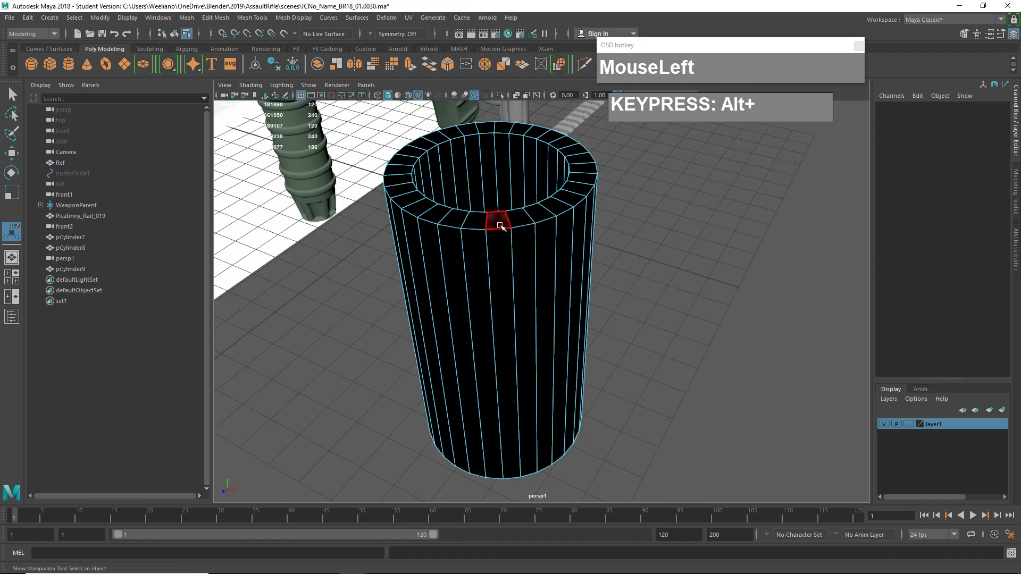
- Select one outer side face of the tube together with the adjoining rim face above it
{"action": "left_click", "coordinate": [495, 280]}
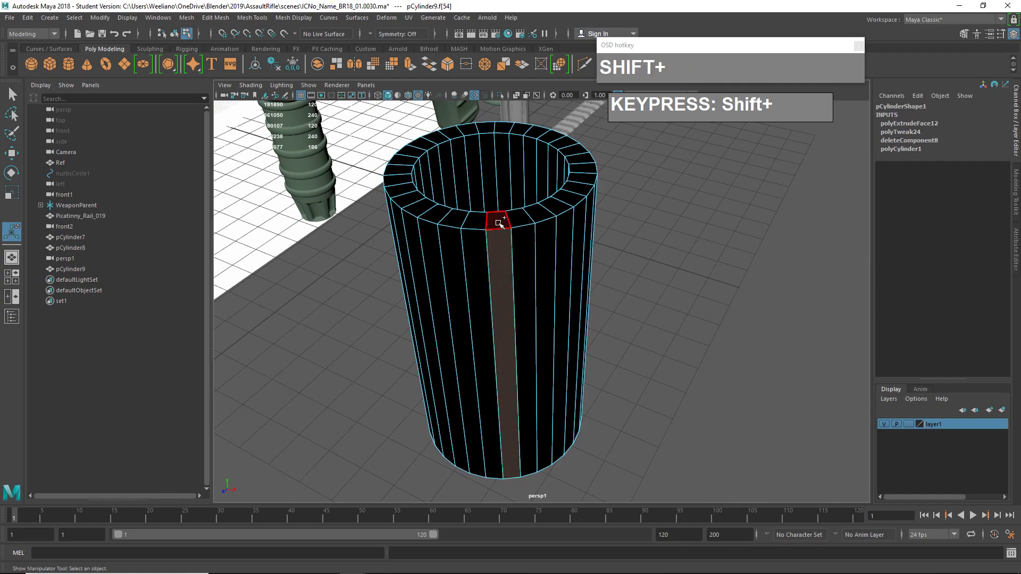
{"action": "left_click", "coordinate": [499, 223], "text": "shift"}
{"action": "scroll", "coordinate": [537, 308], "scroll_direction": "down", "scroll_amount": 3}
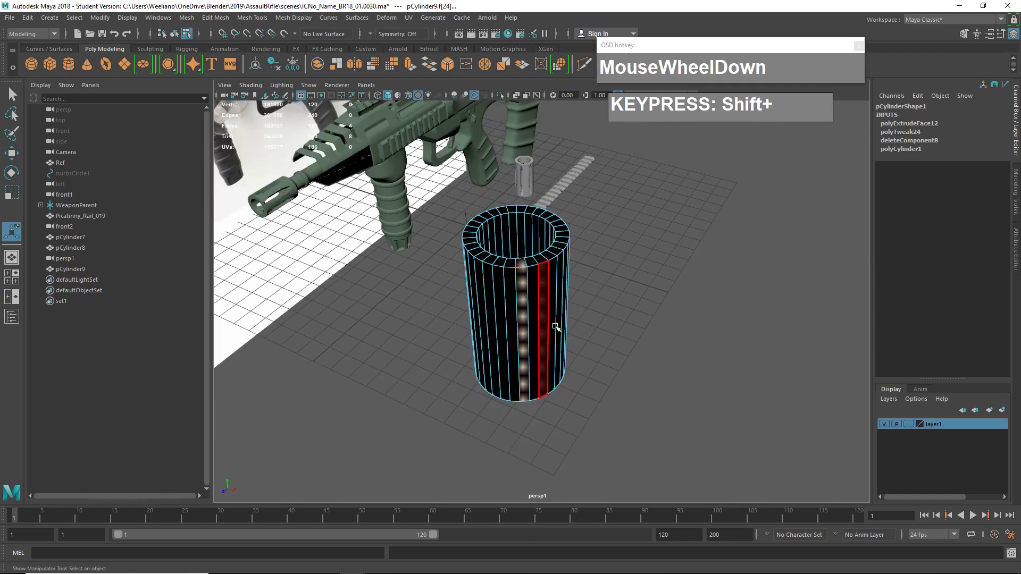
{"action": "key", "text": "4"}
{"action": "mouse_move", "coordinate": [565, 360]}
{"action": "left_mouse_down", "text": "alt"}
{"action": "mouse_move", "coordinate": [563, 392]}
{"action": "mouse_move", "coordinate": [559, 367]}
{"action": "mouse_move", "coordinate": [566, 379]}
{"action": "left_mouse_up", "text": "alt"}
{"action": "key", "text": "6"}
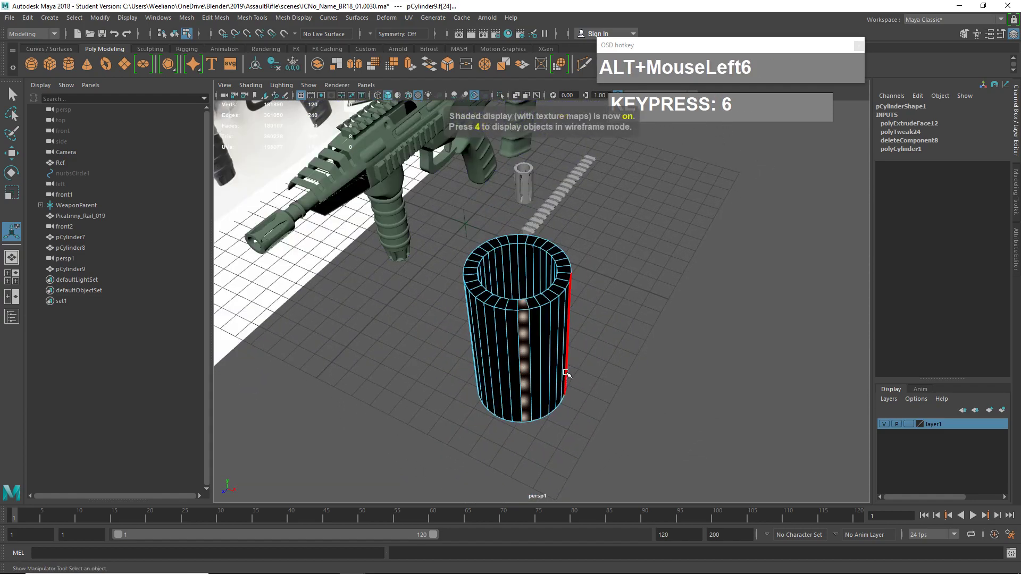
{"action": "scroll", "coordinate": [567, 361], "scroll_direction": "up", "scroll_amount": 3}
{"action": "middle_click_drag", "start_coordinate": [567, 357], "coordinate": [550, 300], "text": "alt"}
{"action": "scroll", "coordinate": [561, 362], "scroll_direction": "down", "scroll_amount": 2}
{"action": "middle_click_drag", "start_coordinate": [561, 351], "coordinate": [554, 370], "text": "alt"}
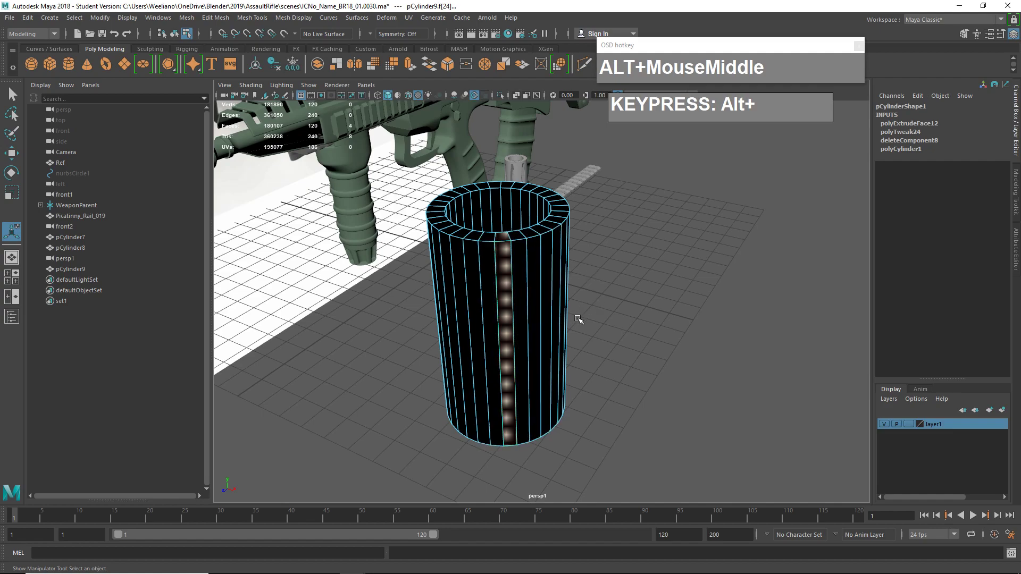
{"action": "scroll", "coordinate": [579, 319], "scroll_direction": "up", "scroll_amount": 2}
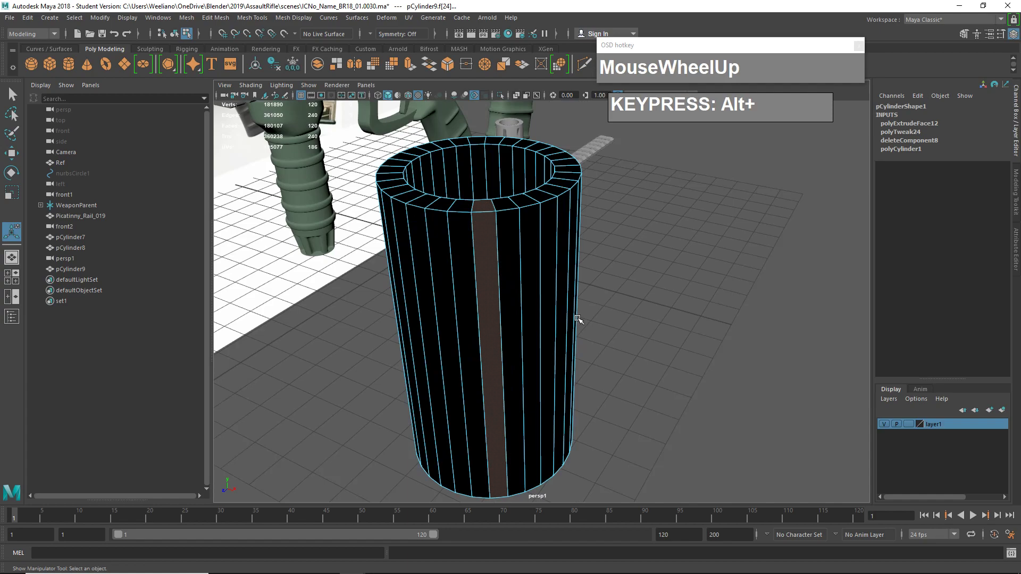
- Grow the face selection to a five-column wall section, invert it, and delete all the other tube faces
{"action": "key", "text": "shift+period"}
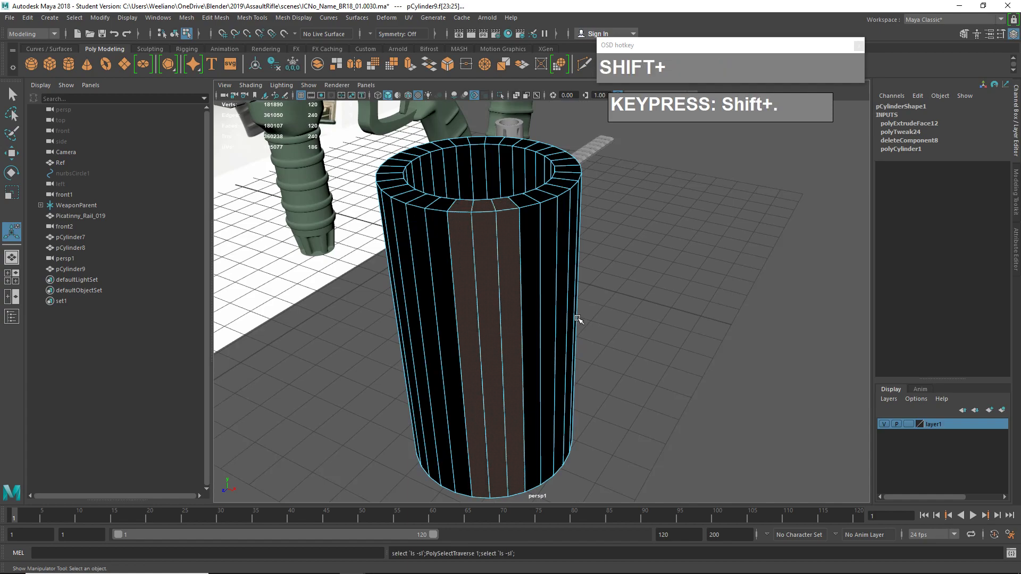
{"action": "key", "text": "shift+period"}
{"action": "key", "text": "shift+period"}
{"action": "key", "text": "shift+comma"}
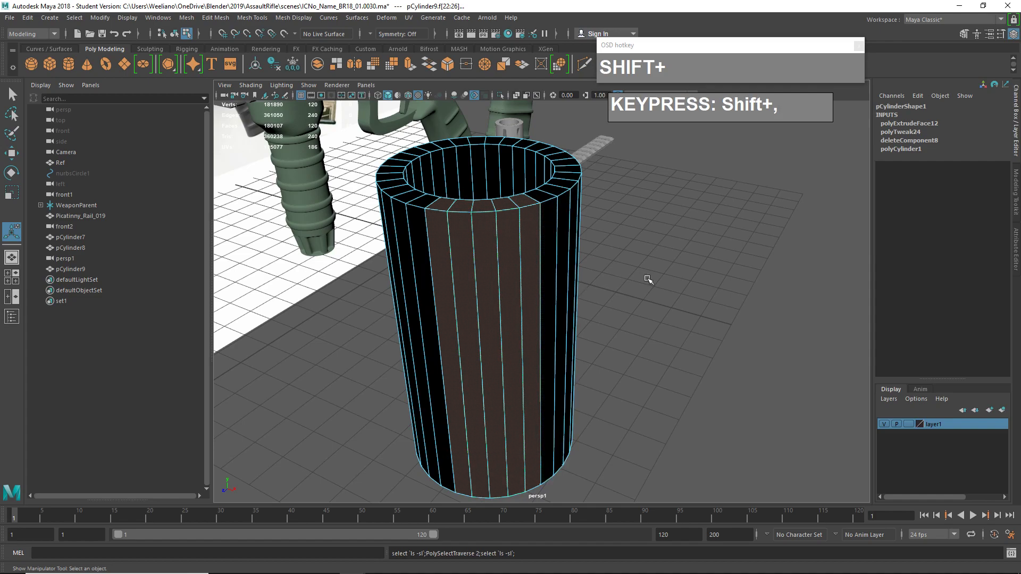
{"action": "key", "text": "shift"}
{"action": "key", "text": "shift+comma"}
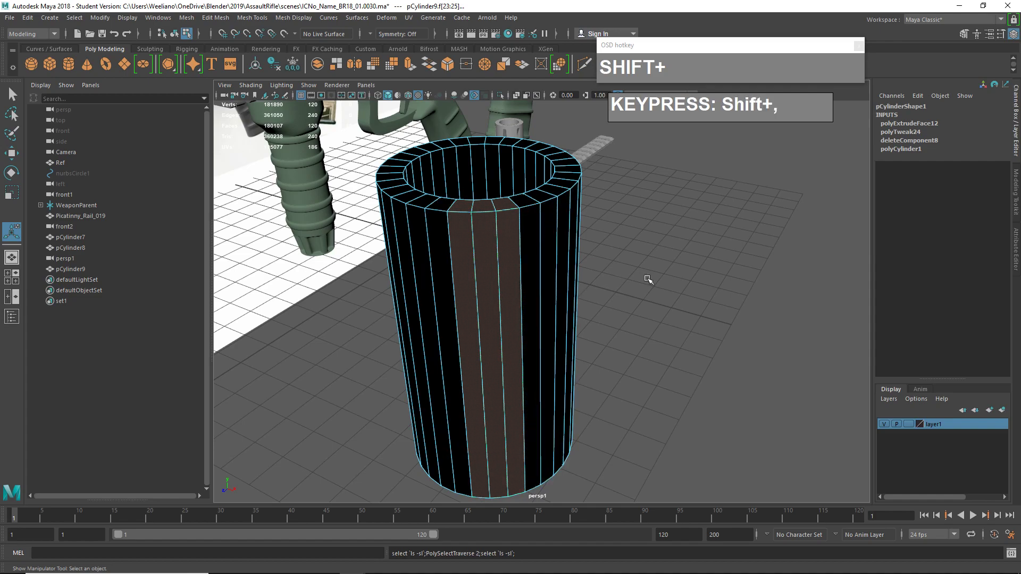
{"action": "key", "text": "shift+slash"}
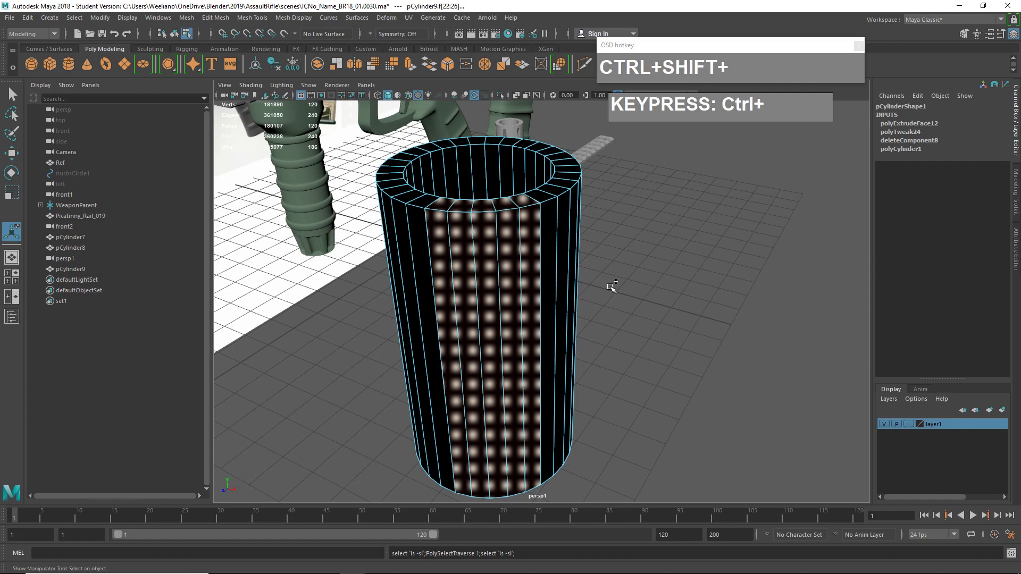
{"action": "key", "text": "ctrl+shift+i"}
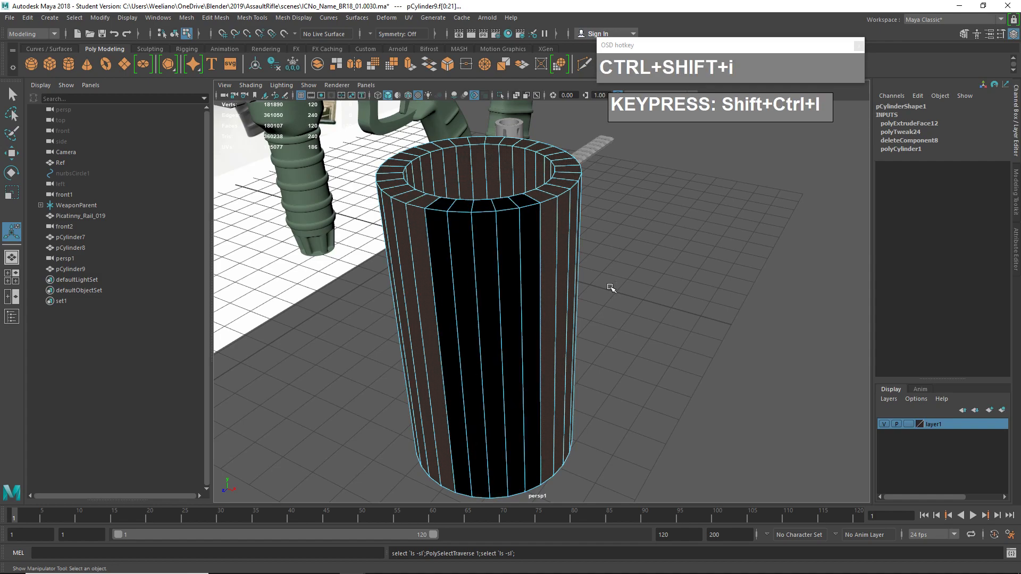
{"action": "key", "text": "Delete"}
- Select the border edges of the two open cut sides of the wall section and fill both holes
{"action": "left_click_drag", "start_coordinate": [609, 284], "coordinate": [556, 285], "text": "alt"}
{"action": "middle_click_drag", "start_coordinate": [556, 285], "coordinate": [611, 287], "text": "alt"}
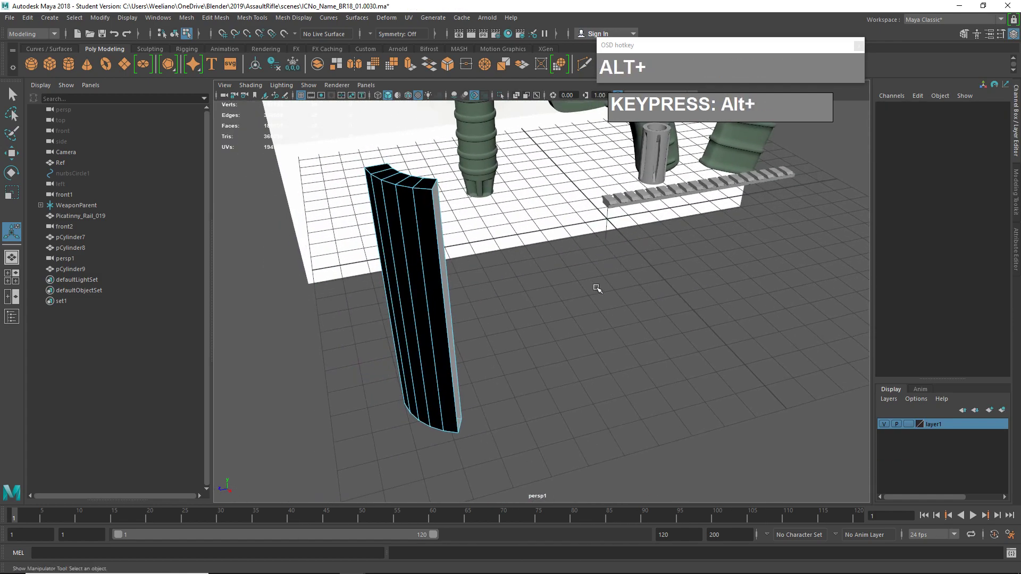
{"action": "left_click_drag", "start_coordinate": [611, 287], "coordinate": [417, 278], "text": "alt"}
{"action": "middle_click_drag", "start_coordinate": [416, 278], "coordinate": [536, 308], "text": "alt"}
{"action": "scroll", "coordinate": [535, 308], "scroll_direction": "up", "scroll_amount": 2}
{"action": "left_click_drag", "start_coordinate": [452, 303], "coordinate": [675, 265], "text": "alt"}
{"action": "middle_click_drag", "start_coordinate": [675, 265], "coordinate": [663, 264], "text": "alt"}
{"action": "left_click_drag", "start_coordinate": [663, 264], "coordinate": [604, 227], "text": "alt"}
{"action": "right_click_drag", "start_coordinate": [603, 227], "coordinate": [605, 222]}
{"action": "double_click", "coordinate": [600, 226]}
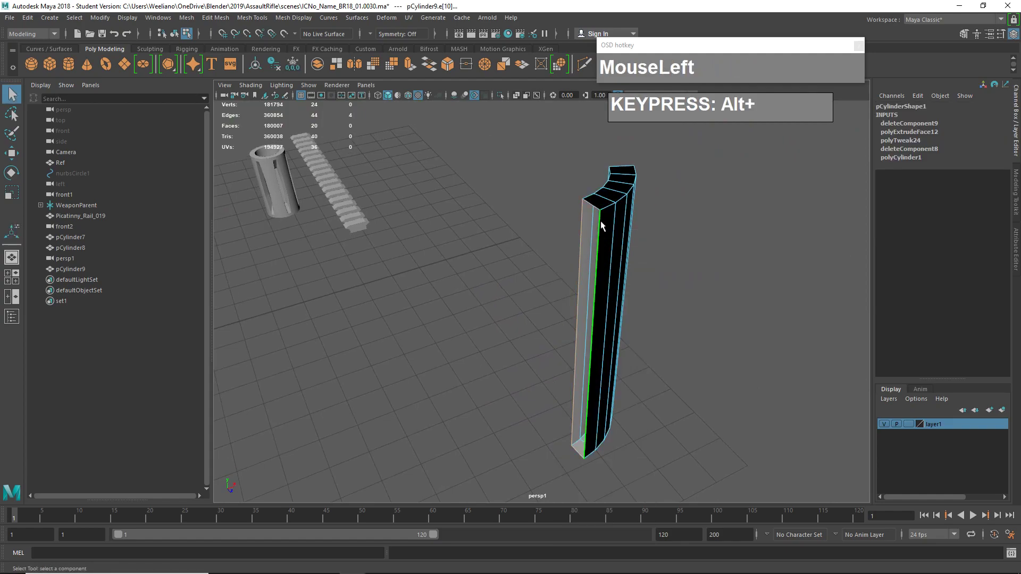
{"action": "right_click_drag", "start_coordinate": [601, 225], "coordinate": [578, 362], "text": "shift"}
{"action": "left_click_drag", "start_coordinate": [578, 362], "coordinate": [479, 331], "text": "alt"}
{"action": "double_click", "coordinate": [479, 332]}
{"action": "right_click_drag", "start_coordinate": [476, 325], "coordinate": [465, 464], "text": "shift"}
- Select all faces of the curved wall section and reverse their normals
{"action": "left_click_drag", "start_coordinate": [499, 392], "coordinate": [622, 383], "text": "alt"}
{"action": "scroll", "coordinate": [609, 391], "scroll_direction": "down", "scroll_amount": 2}
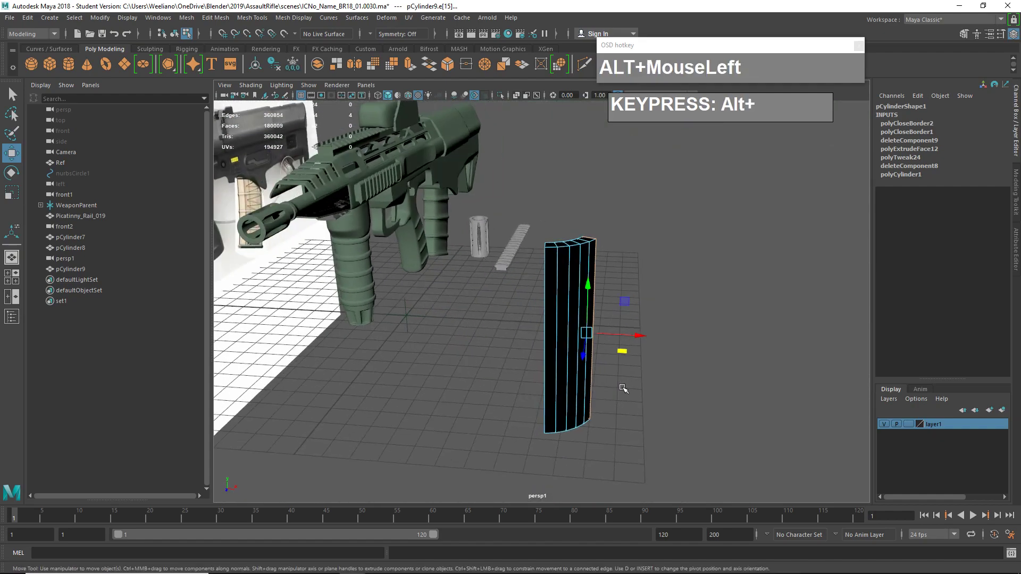
{"action": "scroll", "coordinate": [597, 346], "scroll_direction": "up", "scroll_amount": 2}
{"action": "right_click_drag", "start_coordinate": [581, 266], "coordinate": [591, 281]}
{"action": "double_click", "coordinate": [591, 280]}
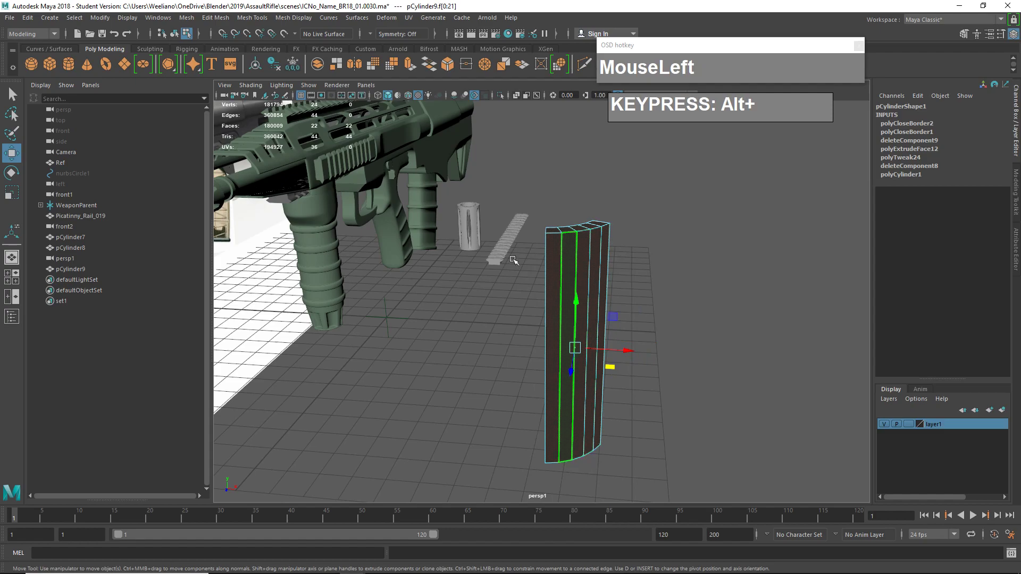
{"action": "left_click", "coordinate": [275, 21]}
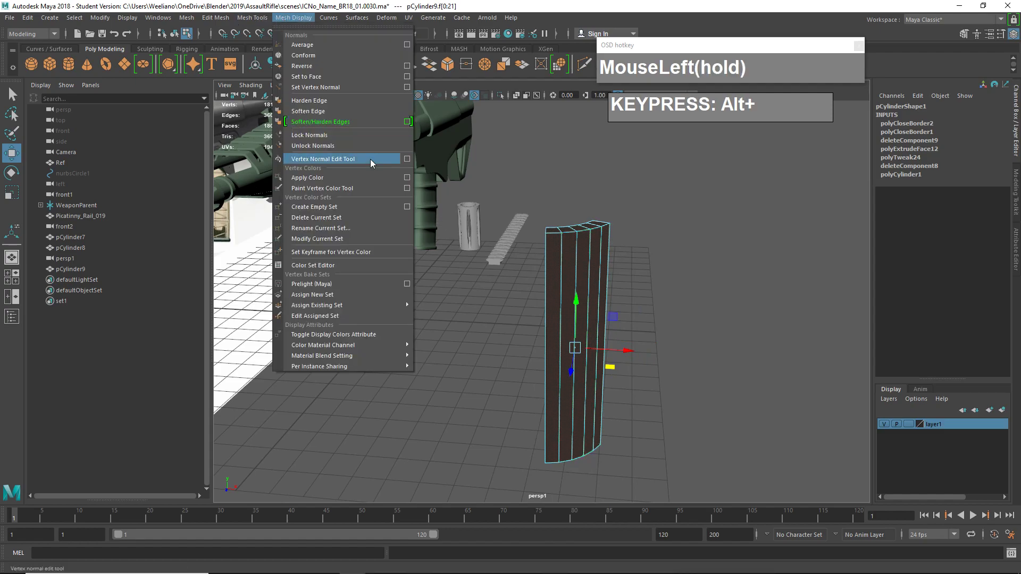
{"action": "left_click", "coordinate": [309, 66]}
- Set the Insert Edge Loop tool to multiple edge loops with 2 loops and insert them across the wall section
{"action": "left_click_drag", "start_coordinate": [649, 257], "coordinate": [547, 351], "text": "alt"}
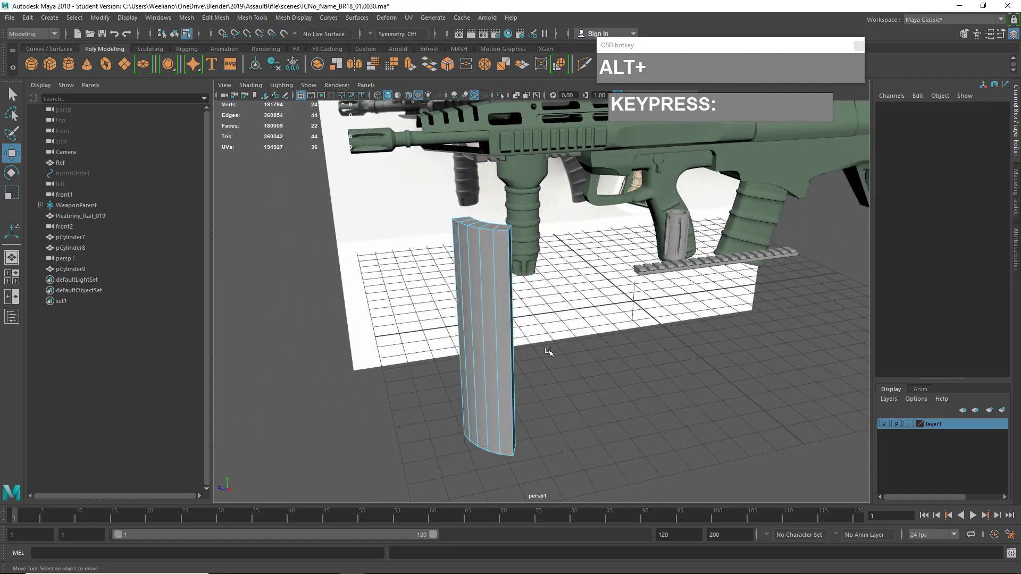
{"action": "scroll", "coordinate": [547, 350], "scroll_direction": "up", "scroll_amount": 3, "text": "alt"}
{"action": "middle_click_drag", "start_coordinate": [595, 335], "coordinate": [585, 309], "text": "alt"}
{"action": "left_click_drag", "start_coordinate": [585, 309], "coordinate": [580, 295], "text": "alt"}
{"action": "right_click_drag", "start_coordinate": [531, 264], "coordinate": [535, 344]}
{"action": "left_click", "coordinate": [538, 261]}
{"action": "left_click", "coordinate": [541, 270]}
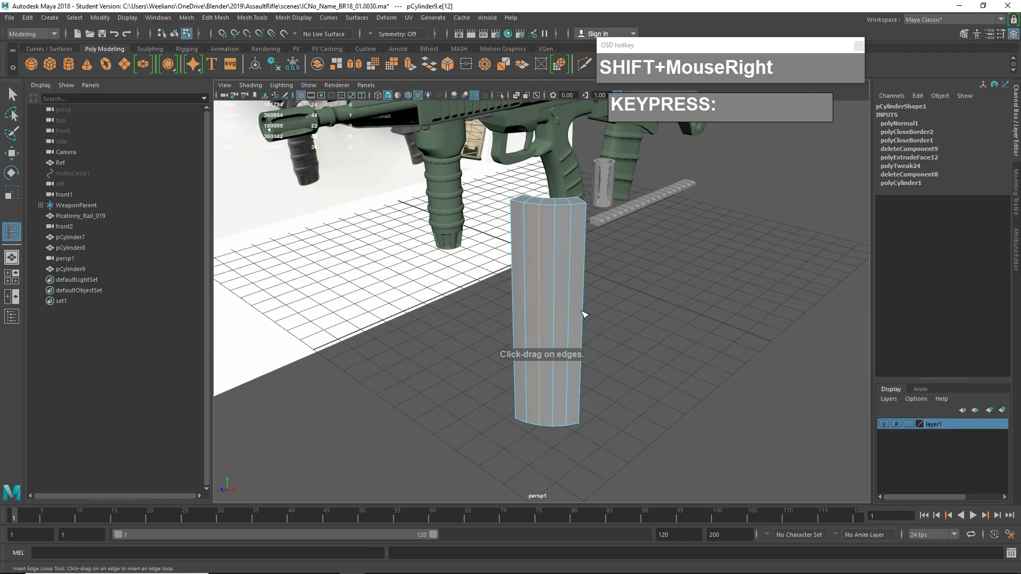
{"action": "double_click", "coordinate": [11, 232]}
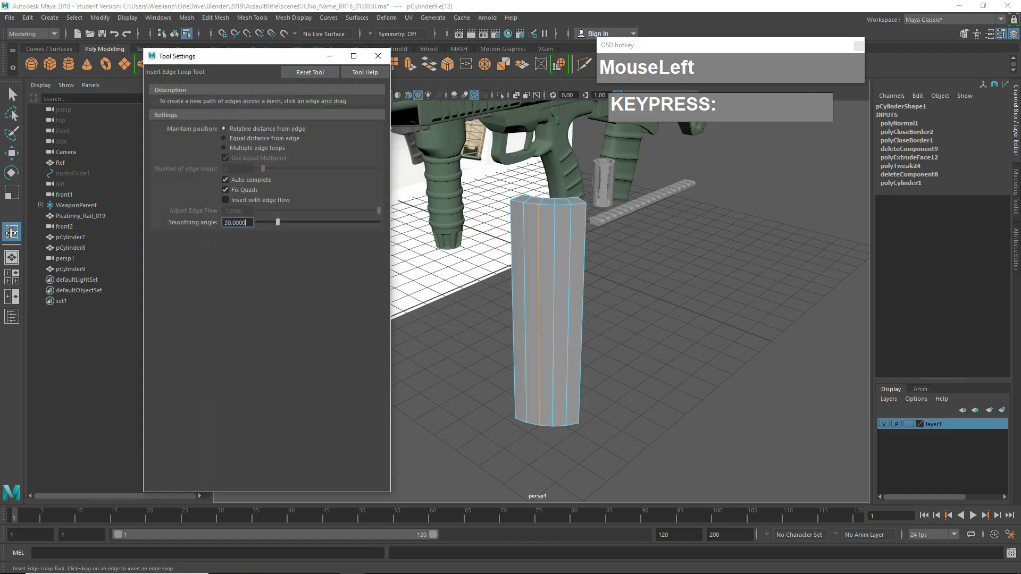
{"action": "left_click", "coordinate": [226, 147]}
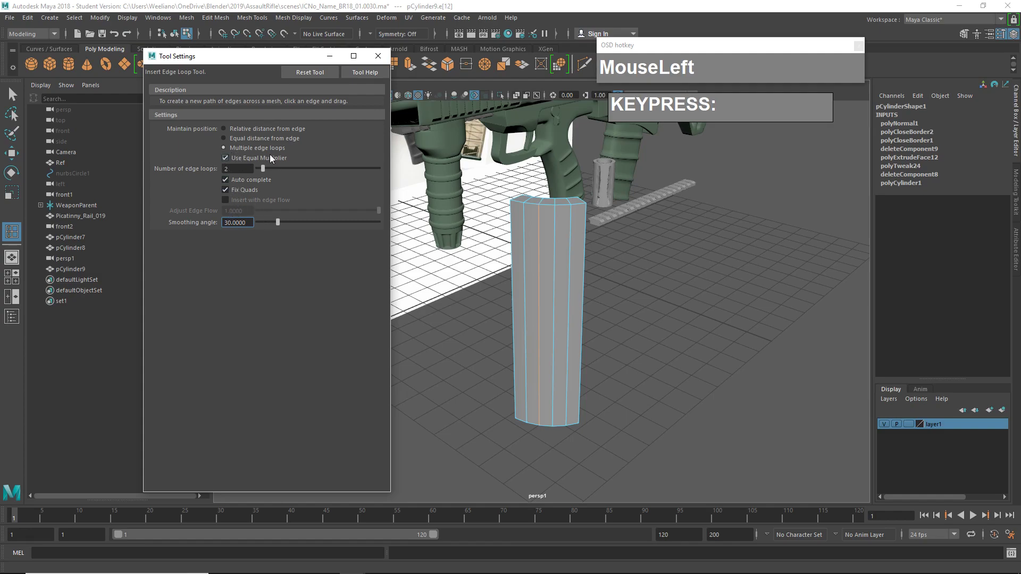
{"action": "left_click", "coordinate": [560, 318]}
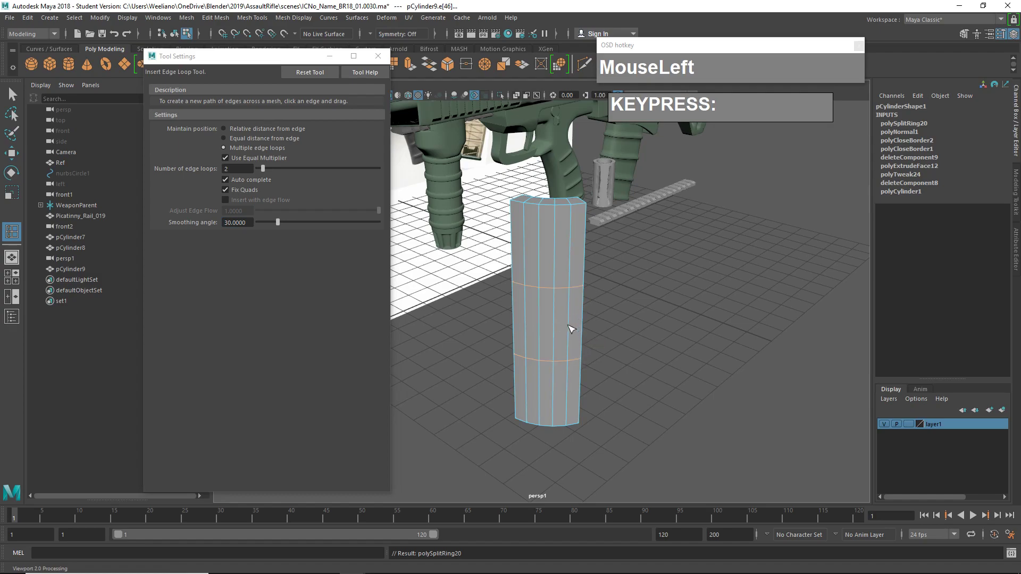
- Set the Scale tool's axis orientation to World and scale the two new loops apart vertically, close to the section's ends
{"action": "key", "text": "e"}
{"action": "key", "text": "r"}
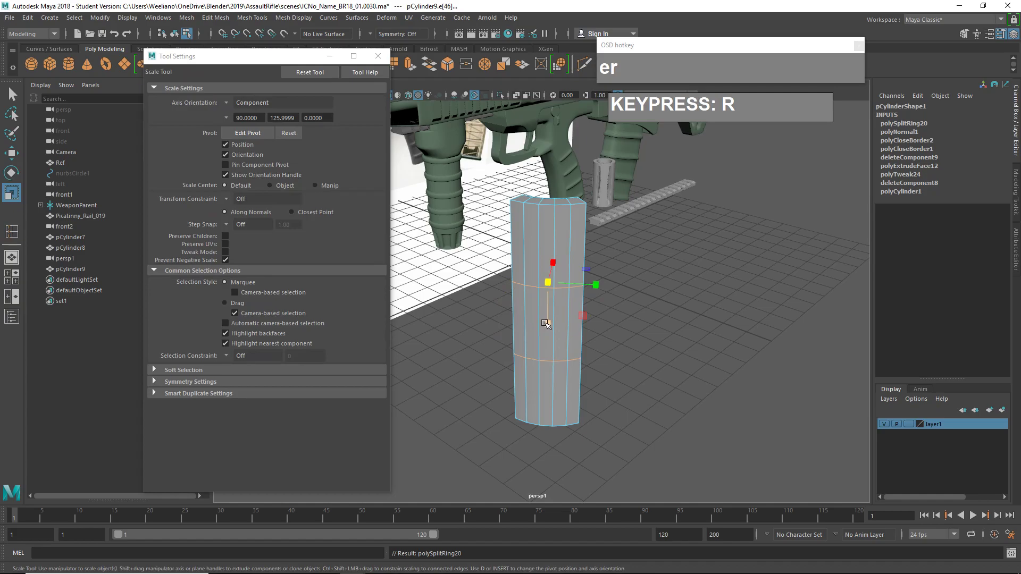
{"action": "left_click", "coordinate": [558, 353]}
{"action": "left_click_drag", "start_coordinate": [609, 356], "coordinate": [684, 330], "text": "alt"}
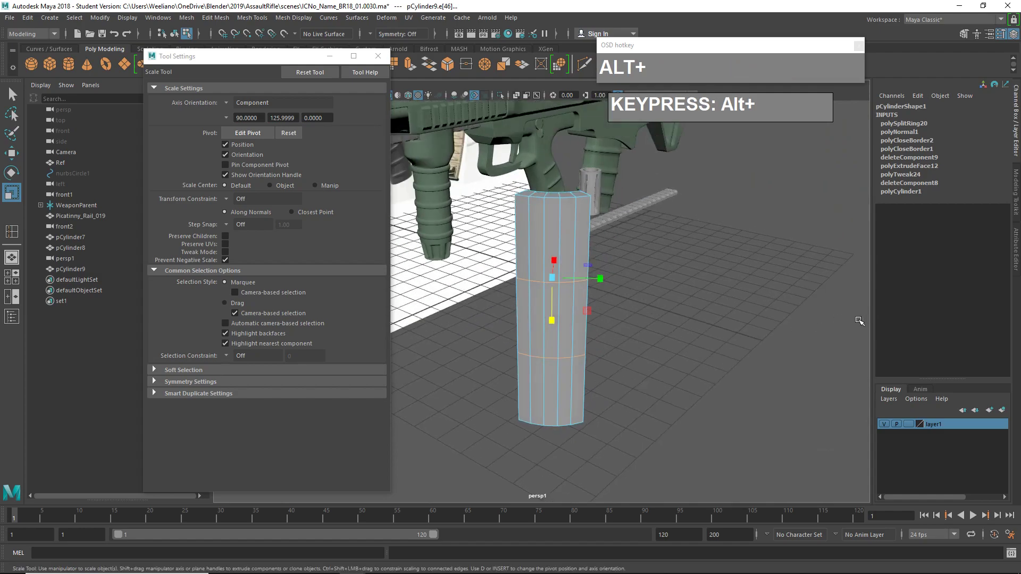
{"action": "left_click", "coordinate": [11, 192]}
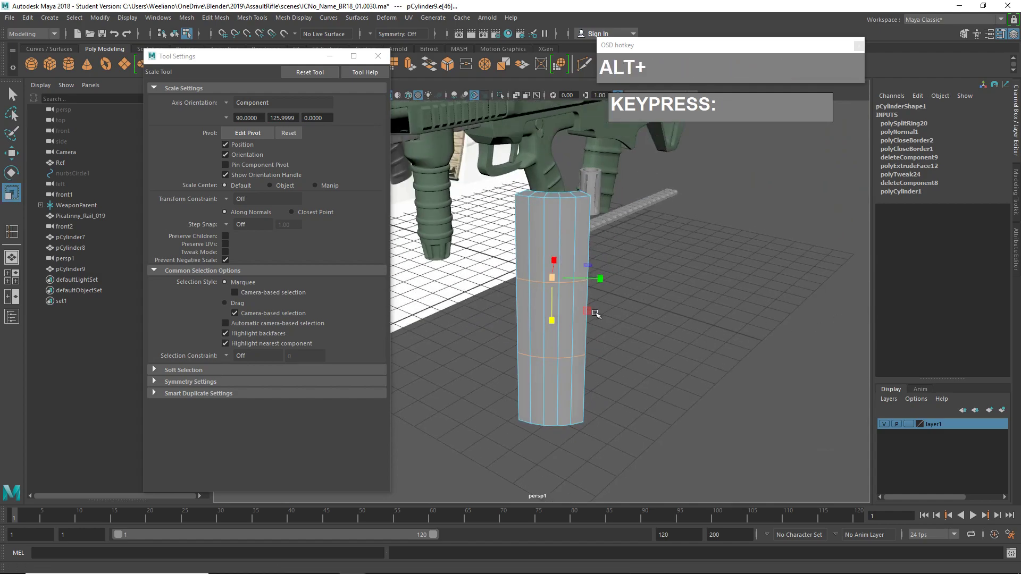
{"action": "left_click_drag", "start_coordinate": [593, 311], "coordinate": [551, 312], "text": "alt"}
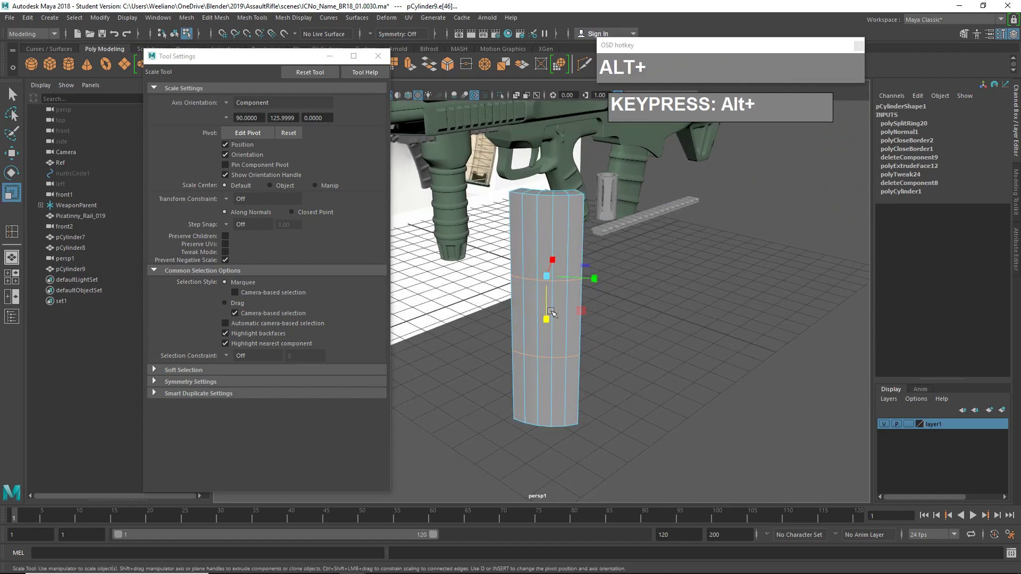
{"action": "left_click", "coordinate": [226, 102]}
{"action": "left_click", "coordinate": [226, 104]}
{"action": "left_click", "coordinate": [226, 107]}
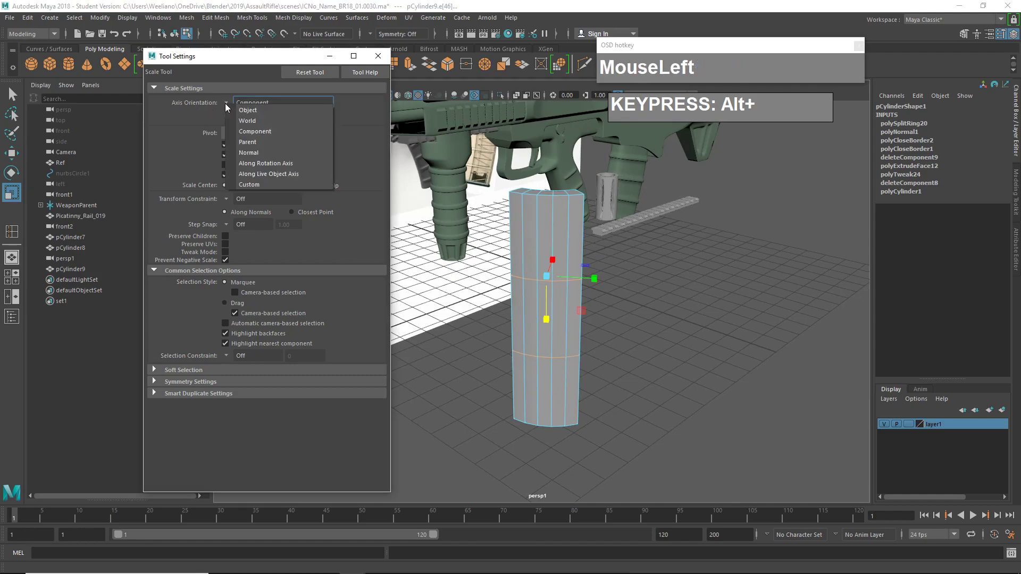
{"action": "left_click", "coordinate": [247, 120]}
{"action": "scroll", "coordinate": [561, 350], "scroll_direction": "up", "scroll_amount": 3, "text": "alt"}
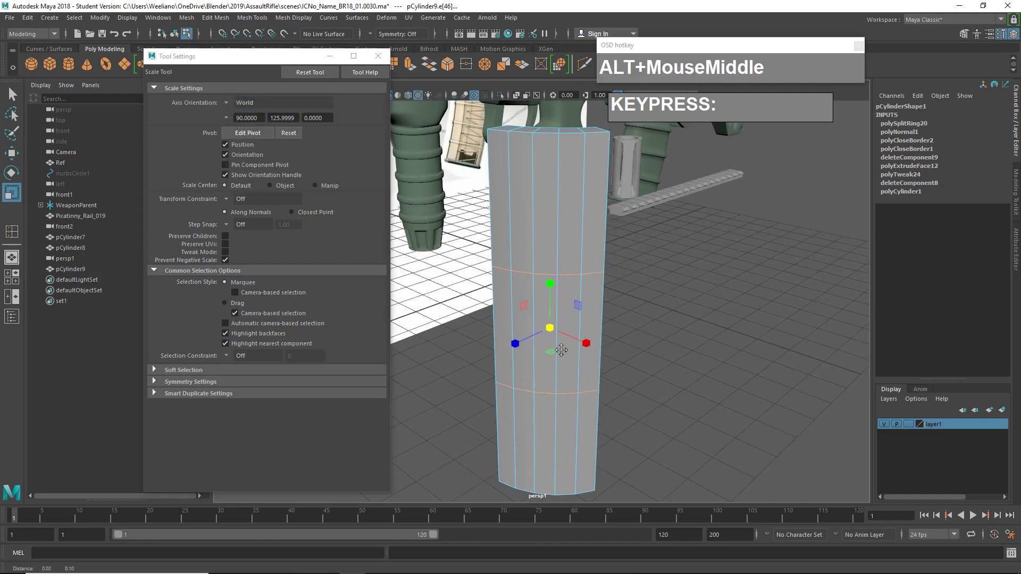
{"action": "left_click_drag", "start_coordinate": [549, 283], "coordinate": [579, 188]}
- Insert a second pair of edge loops across the wall section and scale them apart vertically toward its ends
{"action": "scroll", "coordinate": [592, 228], "scroll_direction": "down", "scroll_amount": 3, "text": "alt"}
{"action": "left_click_drag", "start_coordinate": [591, 231], "coordinate": [590, 265], "text": "alt"}
{"action": "scroll", "coordinate": [595, 274], "scroll_direction": "up", "scroll_amount": 2, "text": "alt"}
{"action": "left_click_drag", "start_coordinate": [591, 265], "coordinate": [562, 254], "text": "alt"}
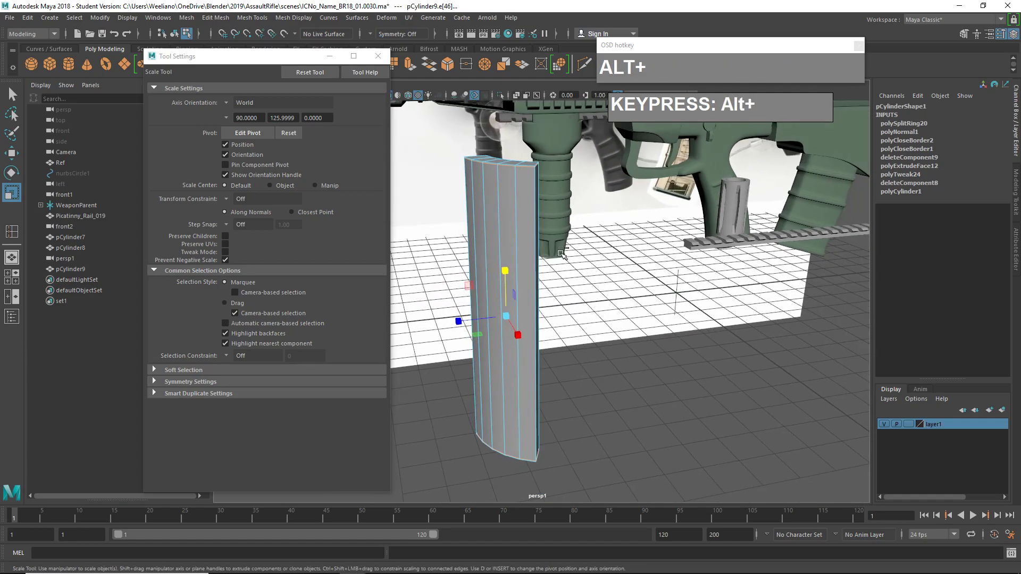
{"action": "left_click_drag", "start_coordinate": [536, 195], "coordinate": [479, 223], "text": "alt"}
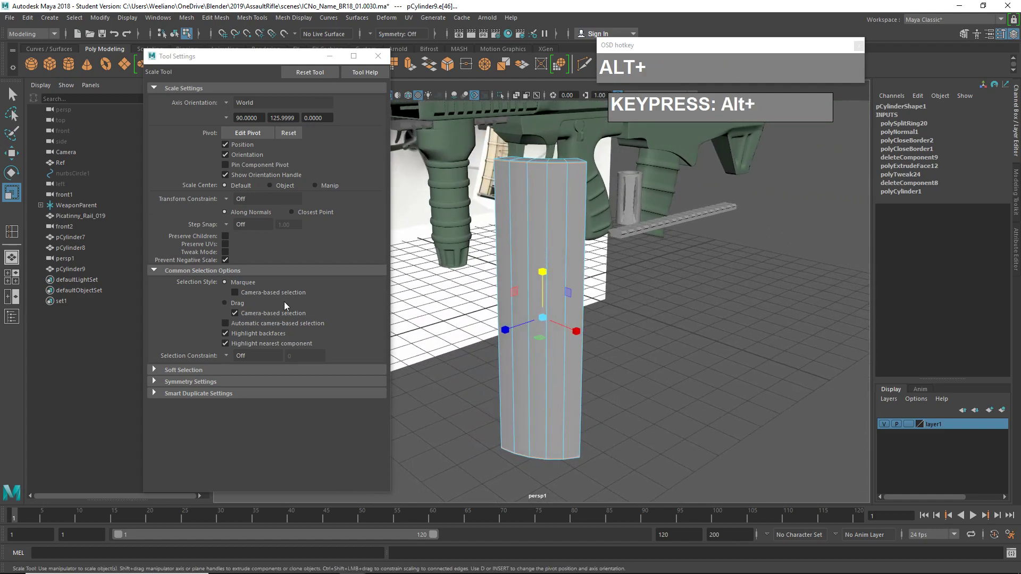
{"action": "left_click", "coordinate": [12, 234]}
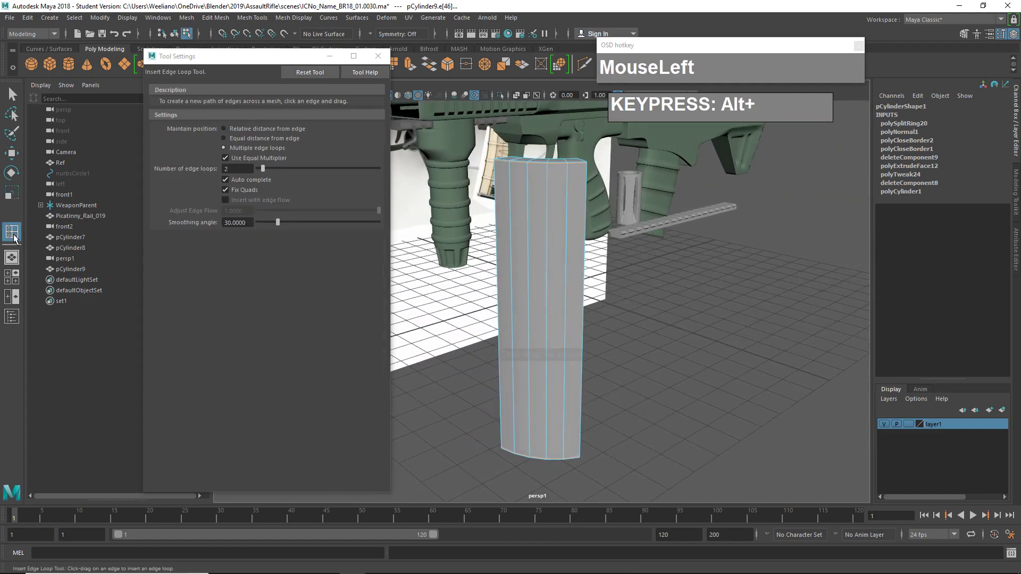
{"action": "left_click", "coordinate": [551, 319]}
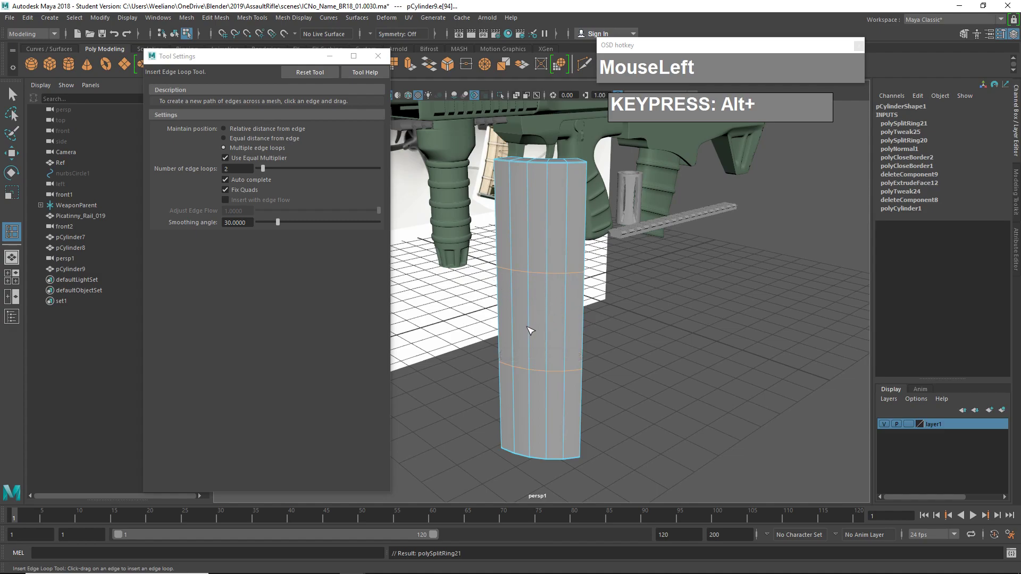
{"action": "key", "text": "r"}
{"action": "left_click_drag", "start_coordinate": [550, 277], "coordinate": [560, 176]}
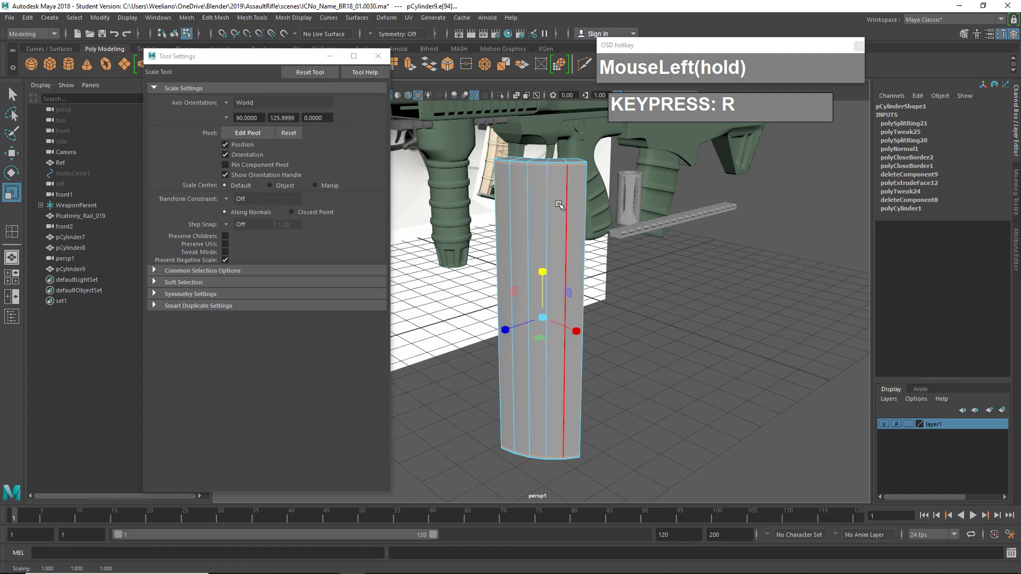
- Insert a third pair of edge loops and scale them apart vertically, leaving a short band at each end of the section
{"action": "left_click", "coordinate": [13, 235]}
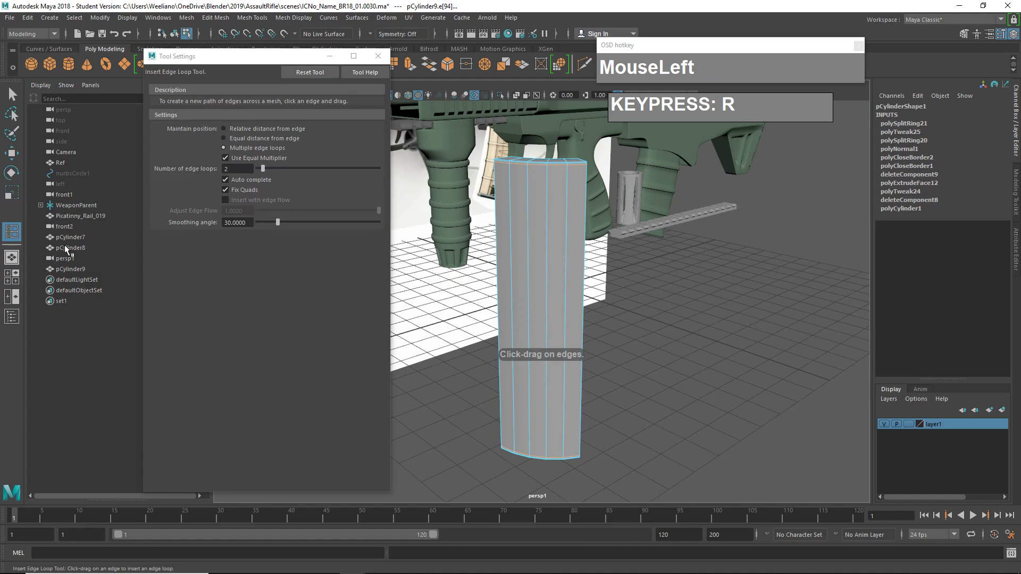
{"action": "left_click", "coordinate": [548, 317]}
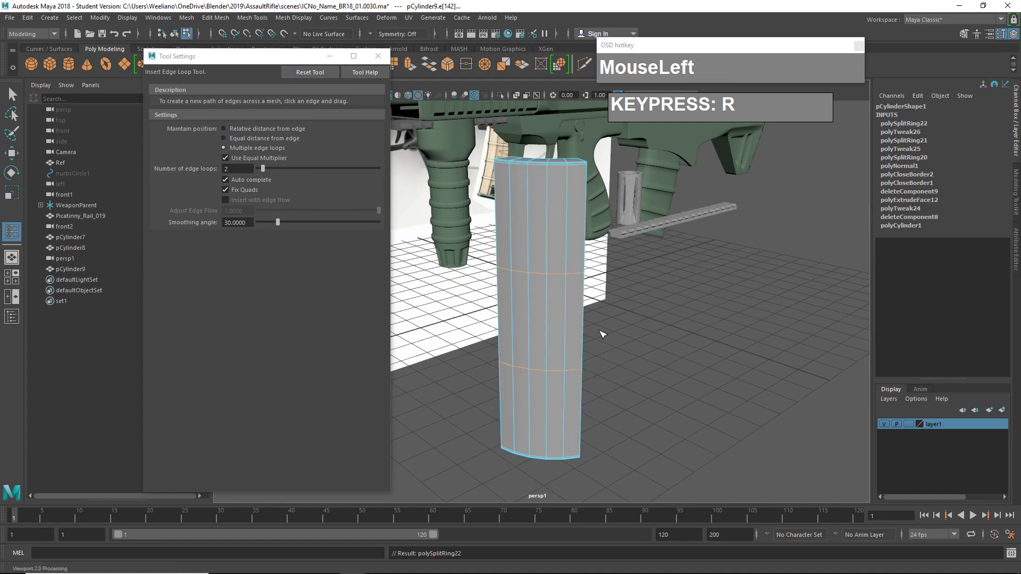
{"action": "key", "text": "r"}
{"action": "left_click_drag", "start_coordinate": [546, 275], "coordinate": [570, 192]}
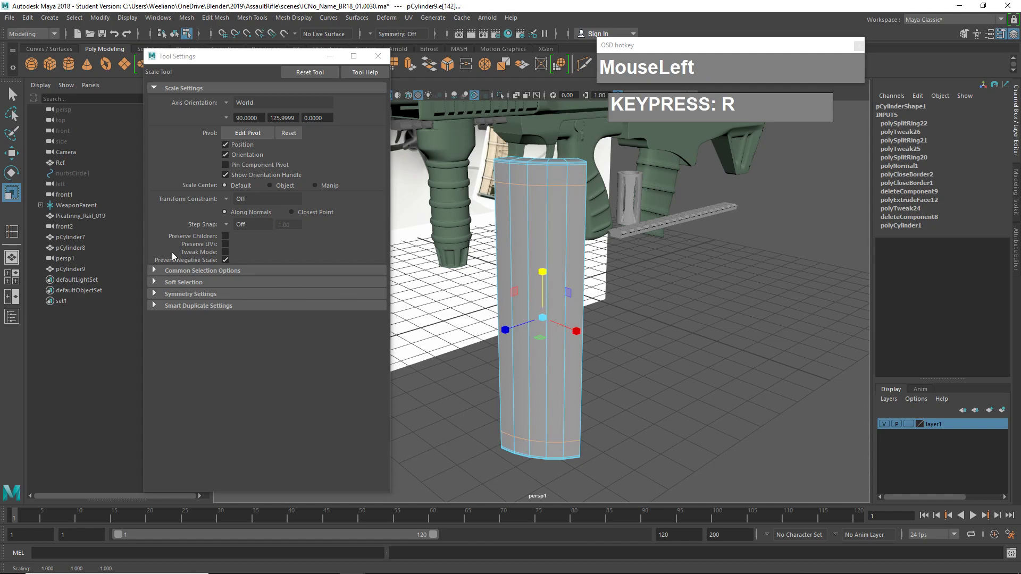
- Insert two evenly spaced edge loops across the middle span of the wall section and reset the Insert Edge Loop tool
{"action": "left_click", "coordinate": [12, 232]}
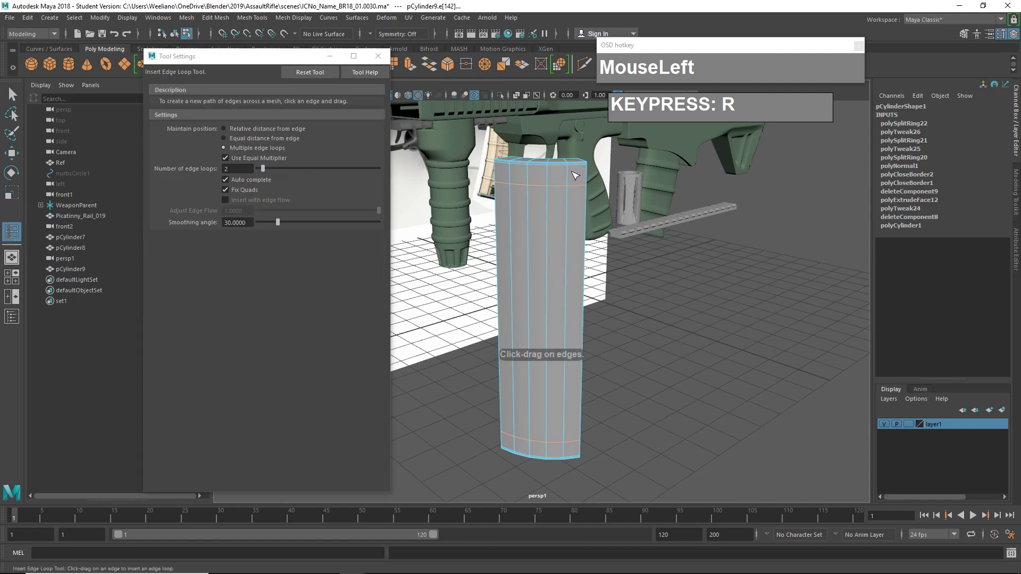
{"action": "left_click_drag", "start_coordinate": [551, 308], "coordinate": [548, 306]}
{"action": "left_click", "coordinate": [311, 73]}
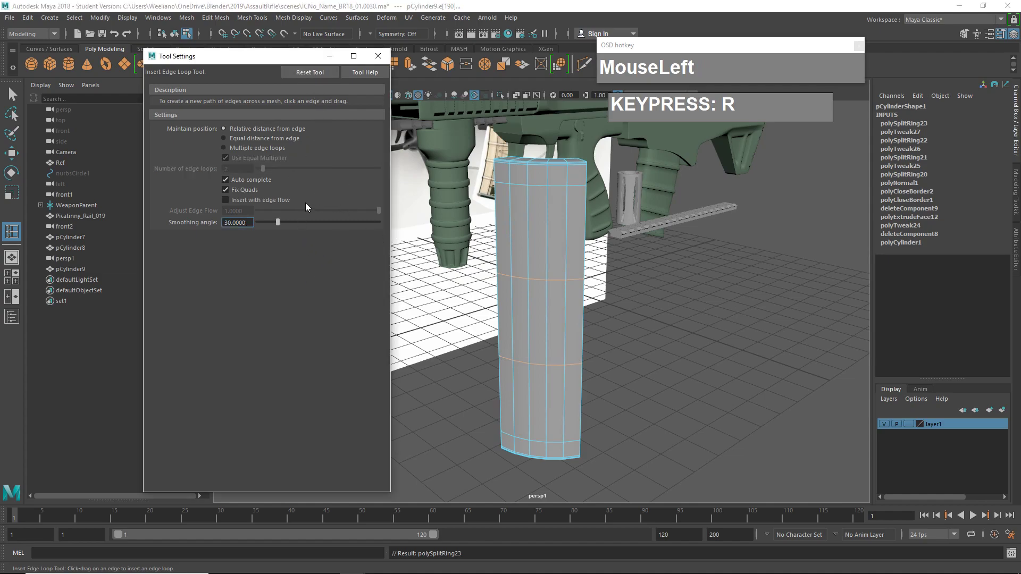
- Set the Insert Edge Loop tool to multiple edge loops with 1 loop and insert it between the two middle loops
{"action": "left_click", "coordinate": [223, 148]}
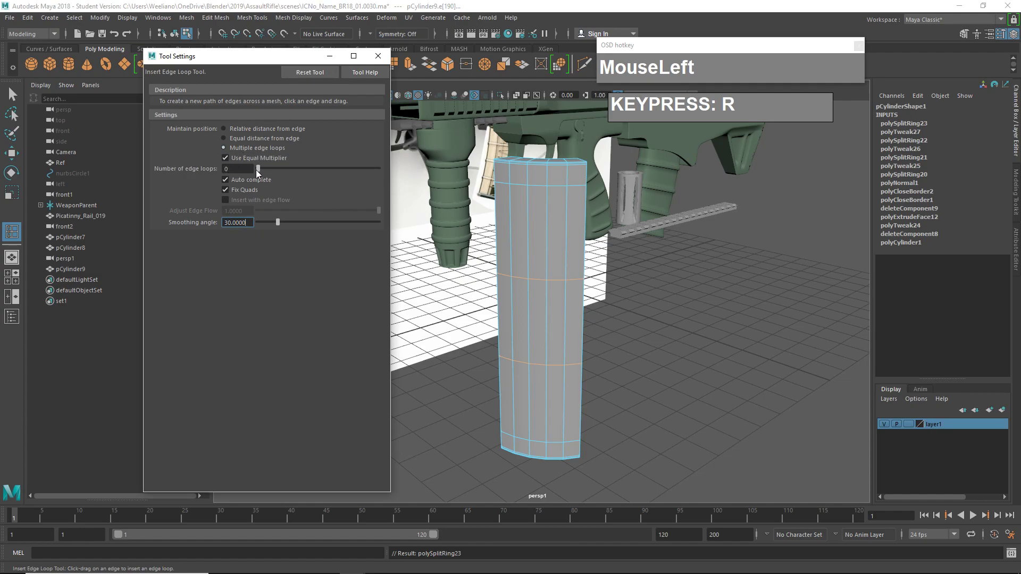
{"action": "left_click_drag", "start_coordinate": [256, 170], "coordinate": [257, 169]}
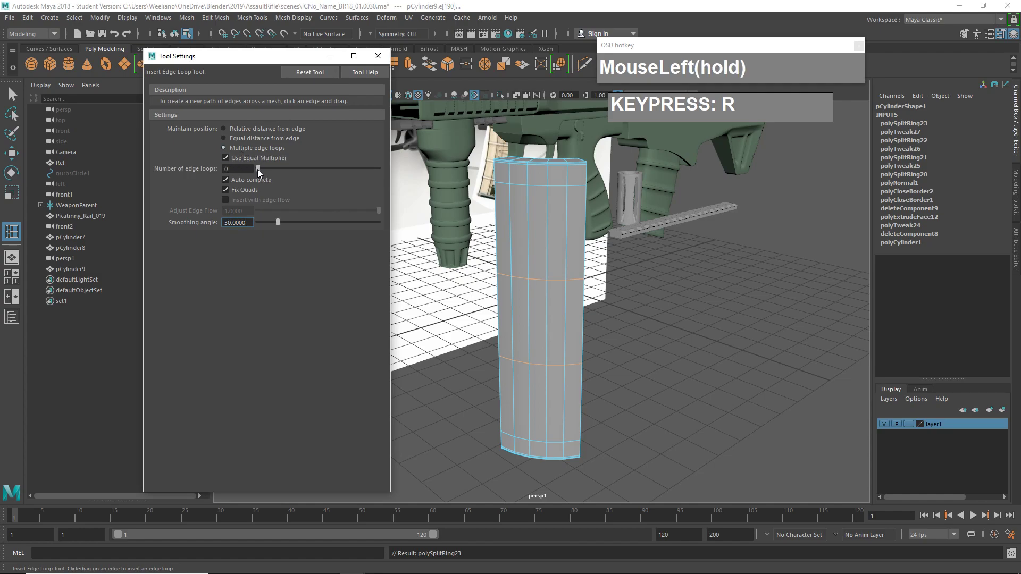
{"action": "left_click", "coordinate": [546, 334]}
{"action": "left_click_drag", "start_coordinate": [550, 326], "coordinate": [756, 358]}
{"action": "left_click", "coordinate": [590, 345]}
{"action": "scroll", "coordinate": [720, 327], "scroll_direction": "up", "scroll_amount": 2}
{"action": "middle_click_drag", "start_coordinate": [727, 288], "coordinate": [709, 333], "text": "alt"}
{"action": "left_click_drag", "start_coordinate": [649, 379], "coordinate": [615, 259], "text": "alt"}
{"action": "scroll", "coordinate": [581, 323], "scroll_direction": "down", "scroll_amount": 4, "text": "alt"}
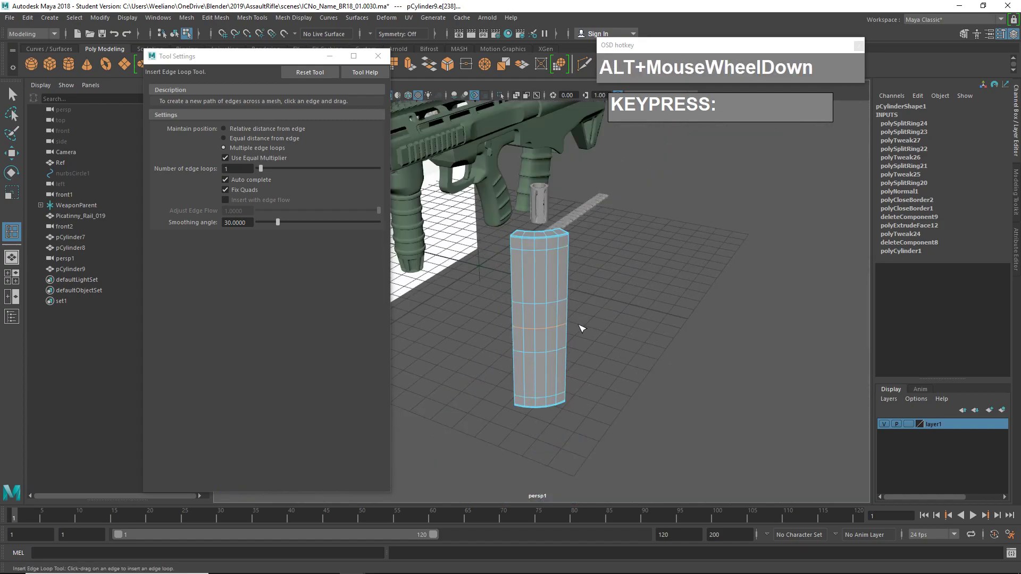
{"action": "scroll", "coordinate": [558, 346], "scroll_direction": "up", "scroll_amount": 2, "text": "alt"}
{"action": "middle_click_drag", "start_coordinate": [558, 346], "coordinate": [559, 329], "text": "alt"}
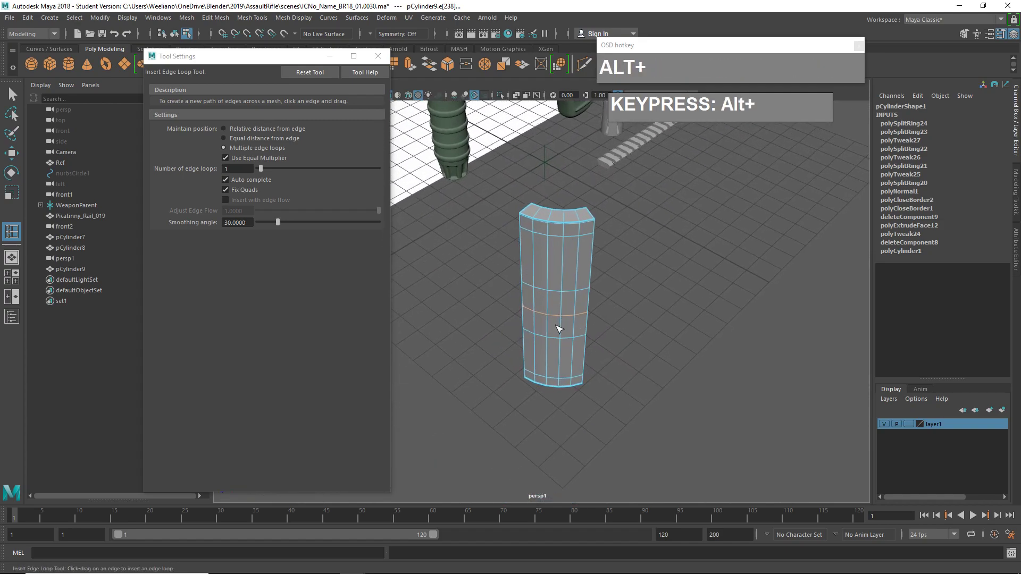
{"action": "key", "text": "w"}
{"action": "scroll", "coordinate": [582, 309], "scroll_direction": "up", "scroll_amount": 2}
{"action": "mouse_move", "coordinate": [582, 309]}
{"action": "left_mouse_down", "text": "alt"}
{"action": "mouse_move", "coordinate": [590, 305]}
{"action": "mouse_move", "coordinate": [594, 321]}
{"action": "mouse_move", "coordinate": [608, 296]}
{"action": "mouse_move", "coordinate": [596, 297]}
{"action": "left_mouse_up", "text": "alt"}
{"action": "scroll", "coordinate": [594, 302], "scroll_direction": "up", "scroll_amount": 3}
{"action": "scroll", "coordinate": [607, 301], "scroll_direction": "down", "scroll_amount": 3}
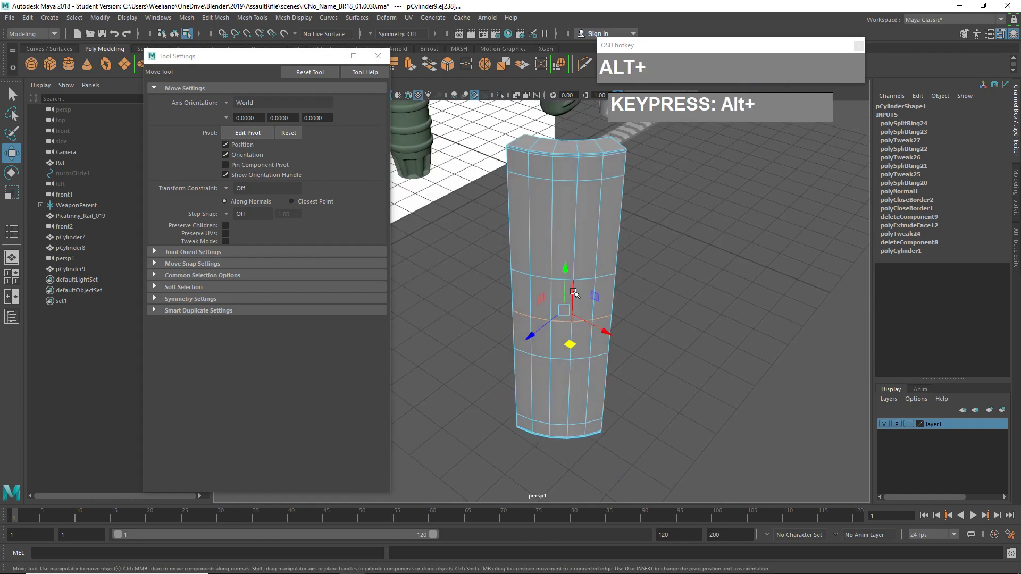
{"action": "left_click", "coordinate": [573, 292]}
{"action": "right_click_drag", "start_coordinate": [574, 292], "coordinate": [613, 375], "text": "shift"}
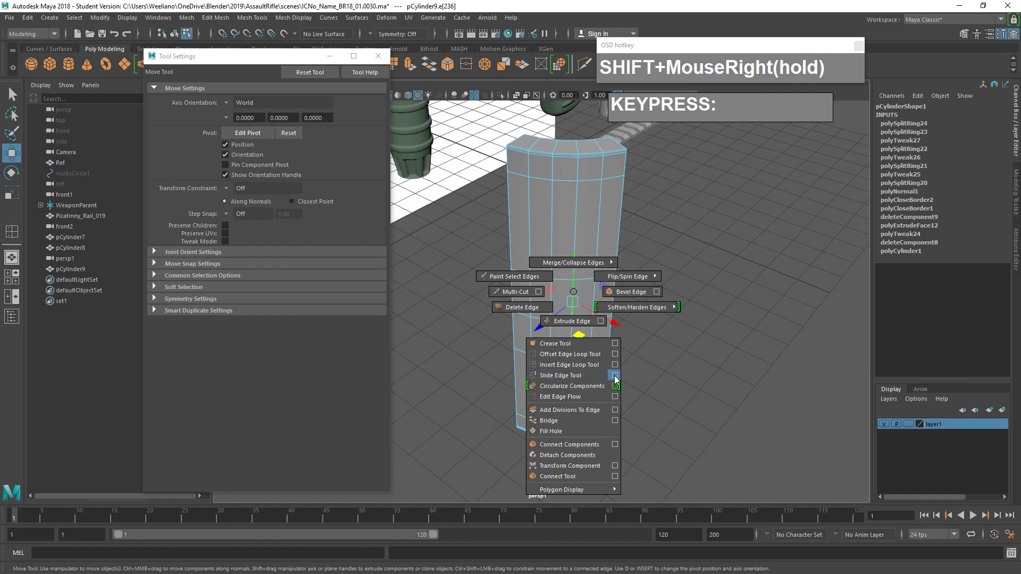
{"action": "right_click_drag", "start_coordinate": [615, 376], "coordinate": [665, 371], "text": "shift"}
{"action": "left_click_drag", "start_coordinate": [667, 371], "coordinate": [835, 323], "text": "alt"}
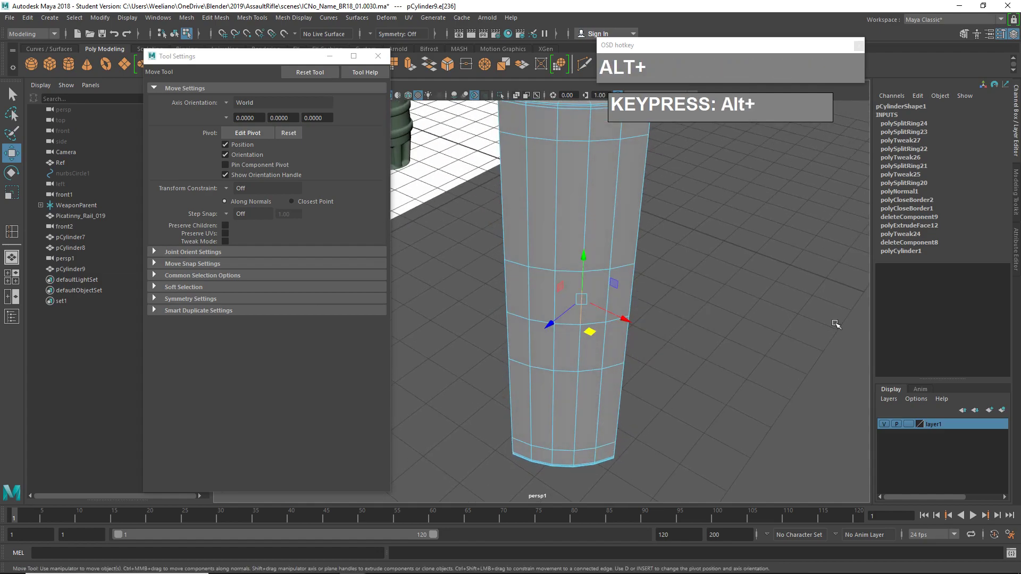
- Show the Modeling Toolkit and set the transform constraint to Edge Slide
{"action": "left_click", "coordinate": [964, 34]}
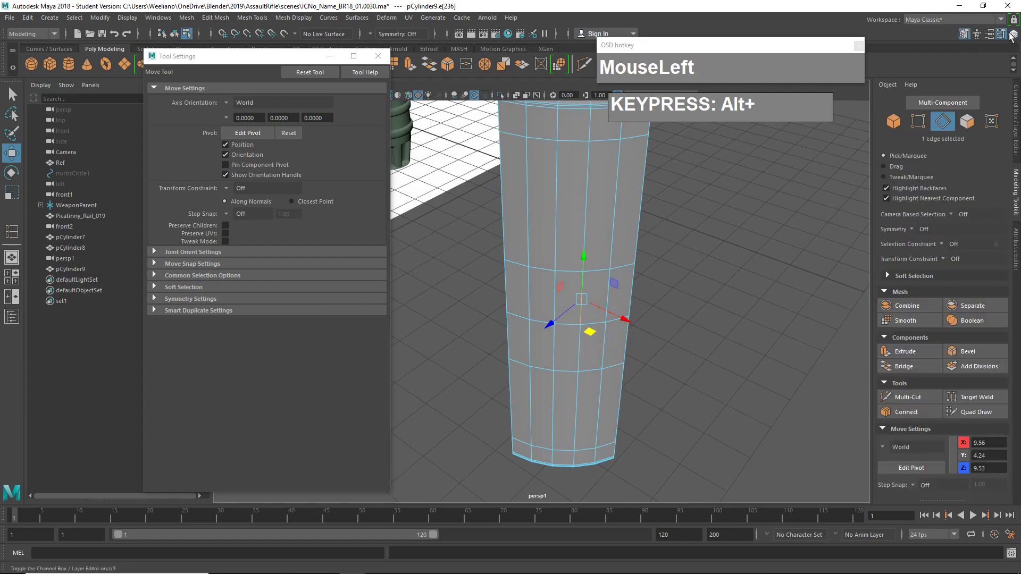
{"action": "left_click", "coordinate": [940, 259]}
{"action": "left_click", "coordinate": [945, 259]}
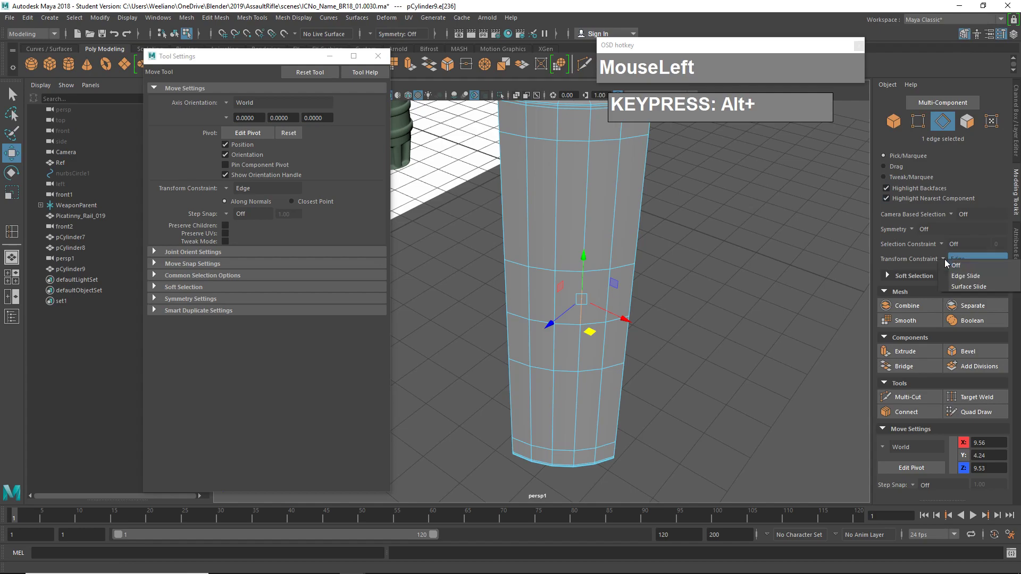
{"action": "left_click", "coordinate": [954, 276]}
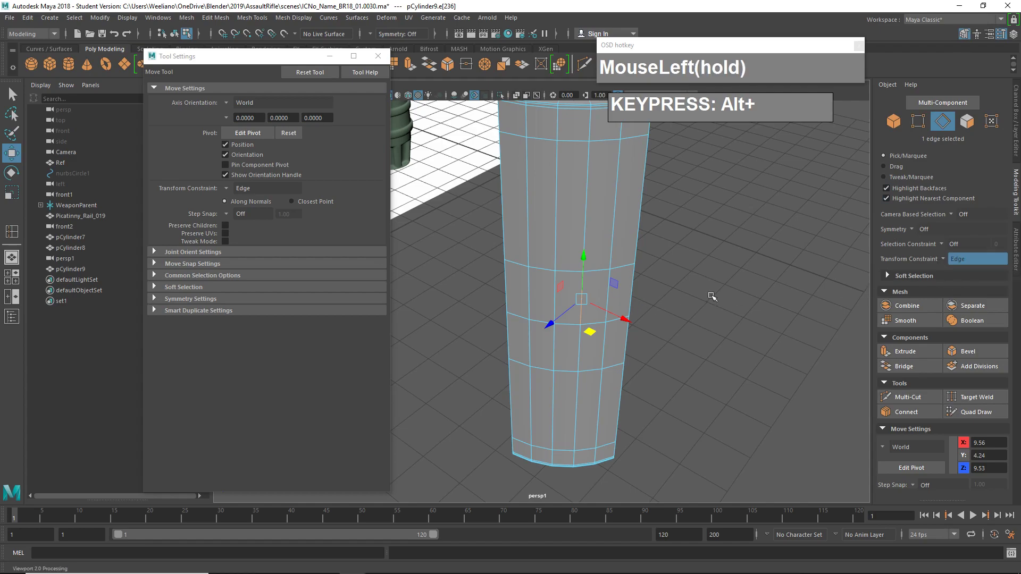
{"action": "middle_click_drag", "start_coordinate": [713, 296], "coordinate": [699, 321], "text": "alt"}
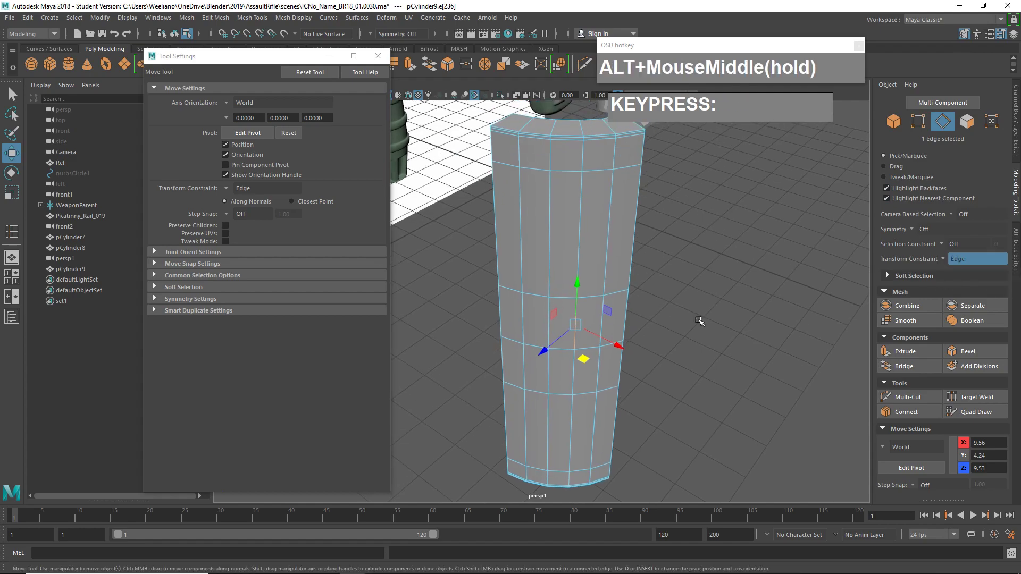
- Select the four central vertical edges on the outer face's middle rows and scale them apart horizontally to widen the middle column
{"action": "right_click", "coordinate": [553, 318]}
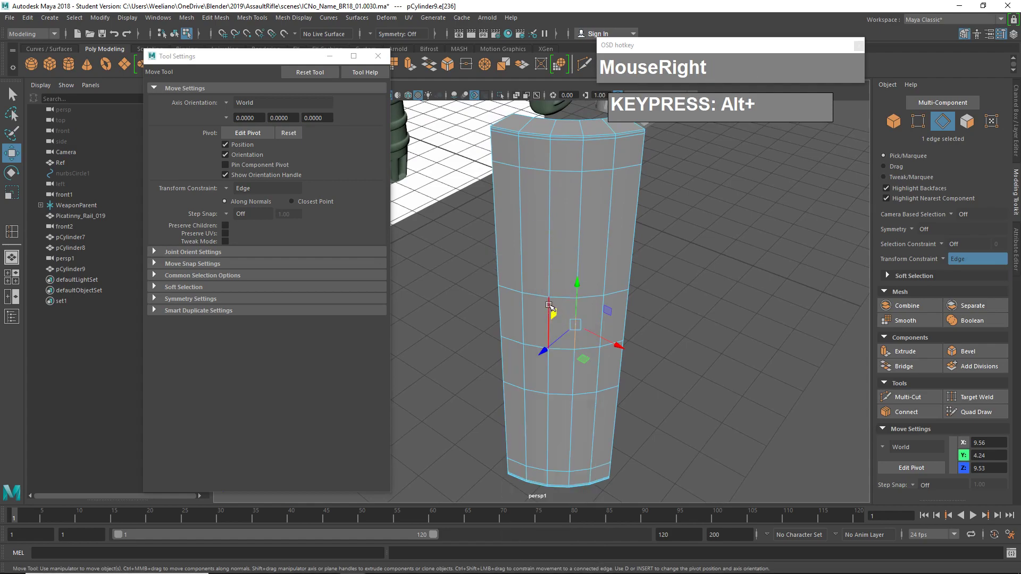
{"action": "key", "text": "q"}
{"action": "left_click", "coordinate": [552, 308]}
{"action": "left_click", "coordinate": [574, 319], "text": "shift"}
{"action": "left_click", "coordinate": [561, 374], "text": "shift"}
{"action": "left_click", "coordinate": [551, 371], "text": "shift"}
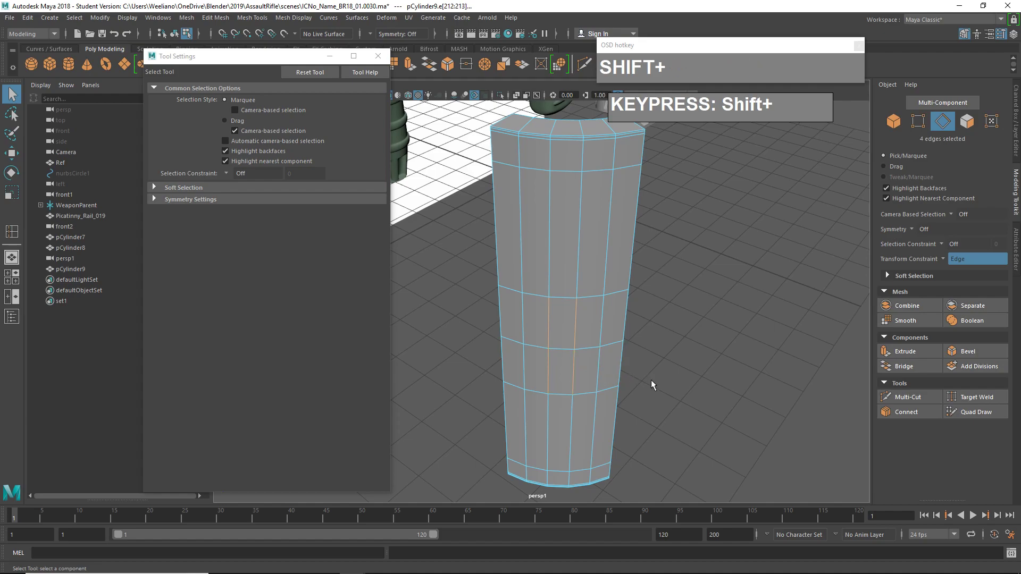
{"action": "key", "text": "e"}
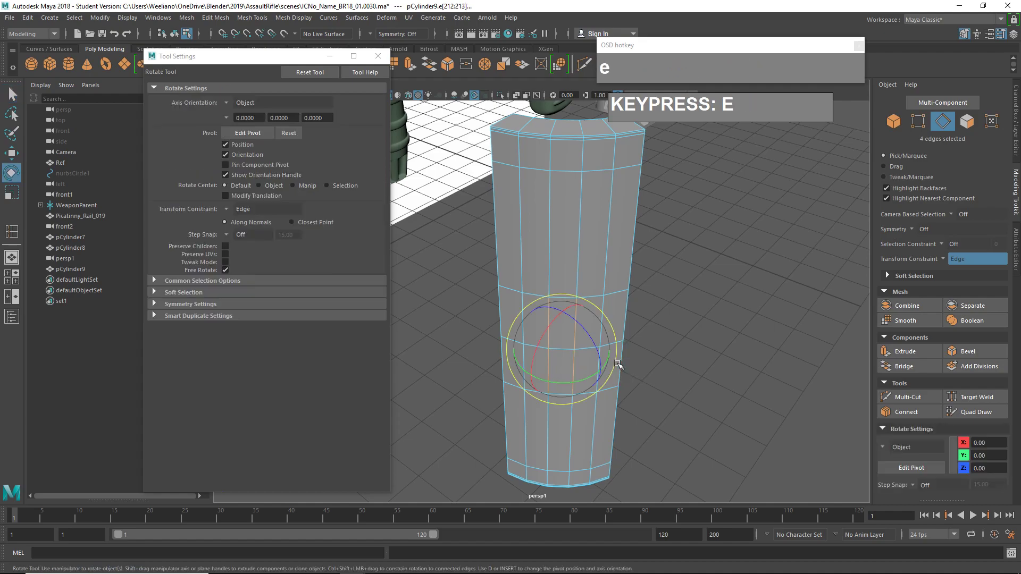
{"action": "key", "text": "r"}
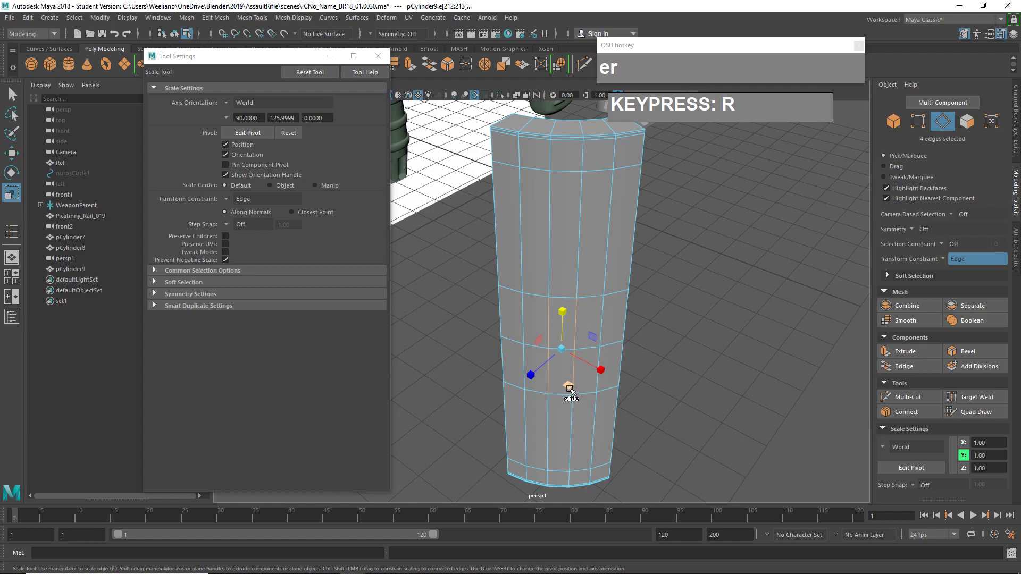
{"action": "left_click_drag", "start_coordinate": [568, 386], "coordinate": [529, 372]}
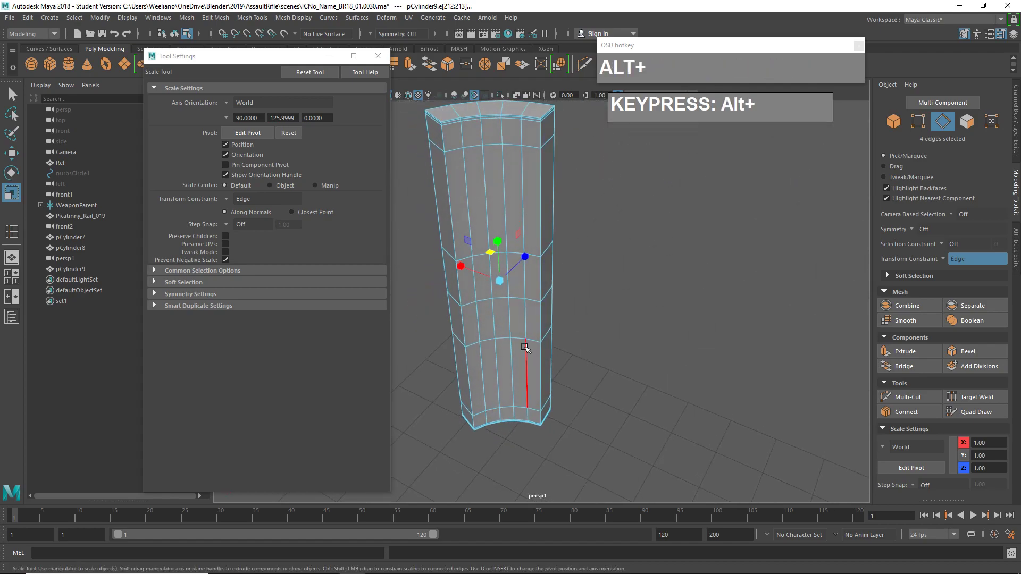
- Select the four matching central vertical edges on the inner face and scale them apart horizontally with edge sliding
{"action": "key", "text": "alt+q"}
{"action": "left_click", "coordinate": [490, 285]}
{"action": "left_click", "coordinate": [505, 281], "text": "shift"}
{"action": "left_click", "coordinate": [512, 321], "text": "shift"}
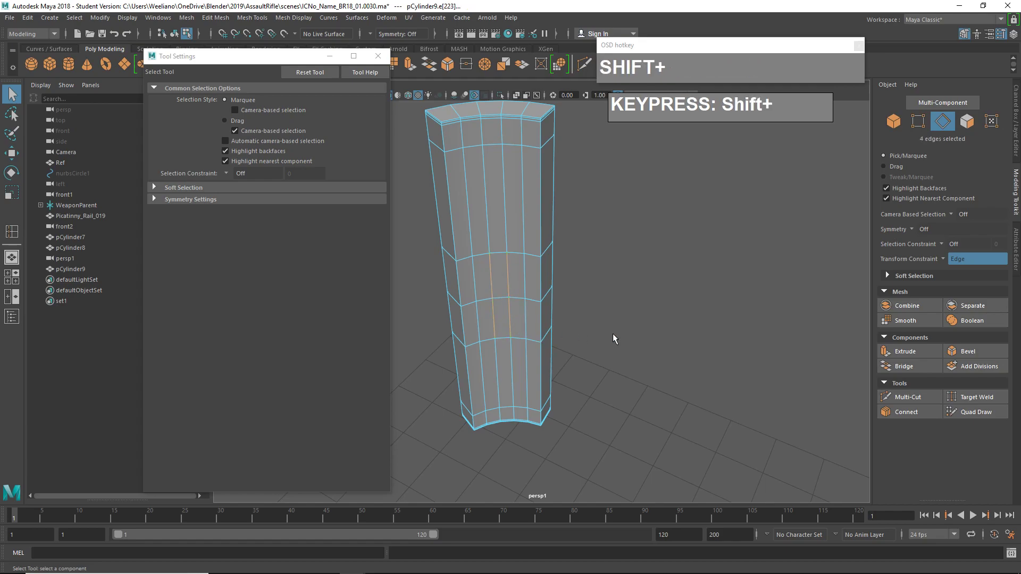
{"action": "left_click_drag", "start_coordinate": [612, 333], "coordinate": [587, 319], "text": "alt"}
{"action": "key", "text": "w"}
{"action": "key", "text": "e"}
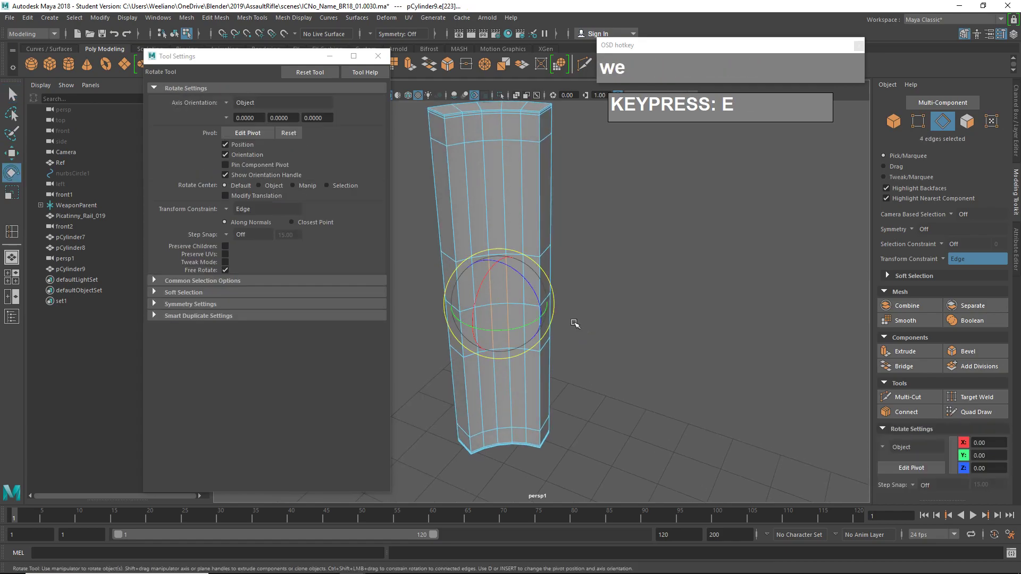
{"action": "key", "text": "r"}
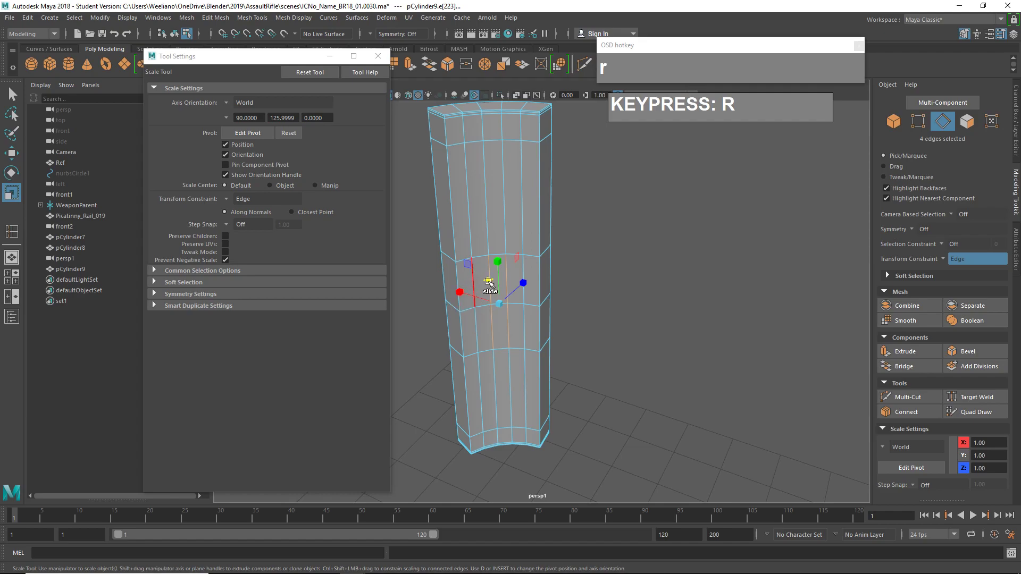
{"action": "left_click_drag", "start_coordinate": [488, 281], "coordinate": [441, 284]}
{"action": "left_click_drag", "start_coordinate": [586, 335], "coordinate": [707, 346], "text": "alt"}
{"action": "left_click_drag", "start_coordinate": [585, 355], "coordinate": [471, 320], "text": "alt"}
{"action": "mouse_move", "coordinate": [514, 341]}
{"action": "middle_mouse_down", "text": "alt"}
{"action": "mouse_move", "coordinate": [518, 332]}
{"action": "mouse_move", "coordinate": [512, 343]}
{"action": "middle_mouse_up", "text": "alt"}
- Close the tool settings, switch to face selection and select the four tapered central faces on the inner side
{"action": "right_click_drag", "start_coordinate": [489, 257], "coordinate": [491, 294]}
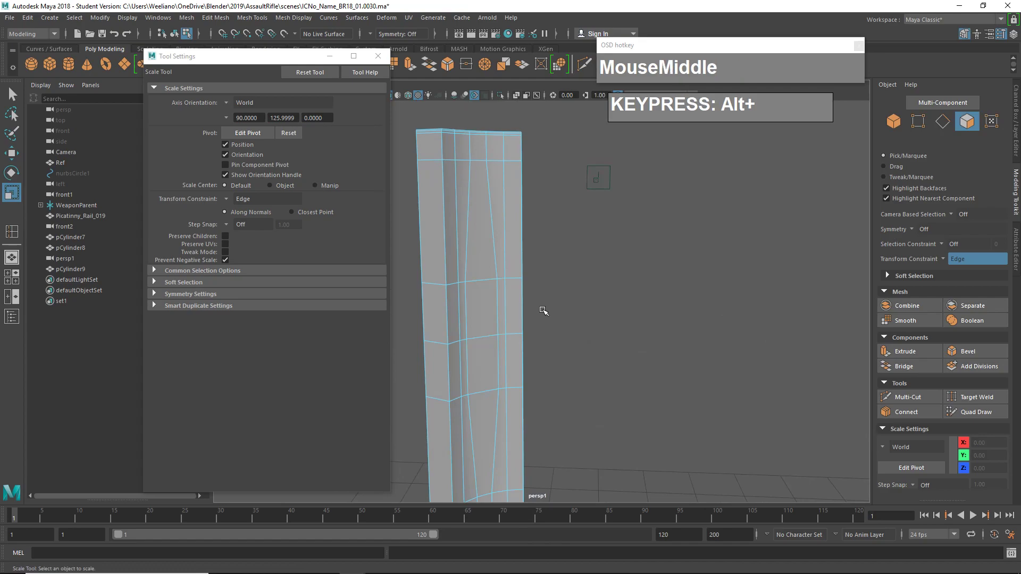
{"action": "left_click", "coordinate": [378, 56]}
{"action": "left_click_drag", "start_coordinate": [492, 183], "coordinate": [481, 202], "text": "alt"}
{"action": "left_click", "coordinate": [483, 202]}
{"action": "left_click", "coordinate": [486, 279], "text": "shift"}
{"action": "left_click", "coordinate": [488, 327], "text": "shift"}
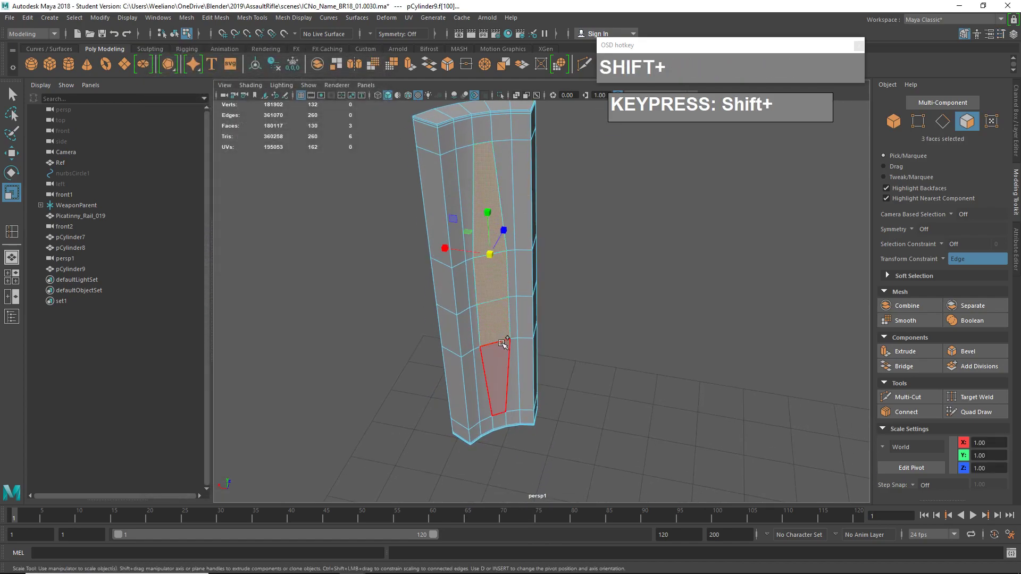
{"action": "left_click", "coordinate": [491, 382], "text": "shift"}
{"action": "left_click_drag", "start_coordinate": [563, 370], "coordinate": [548, 312], "text": "alt"}
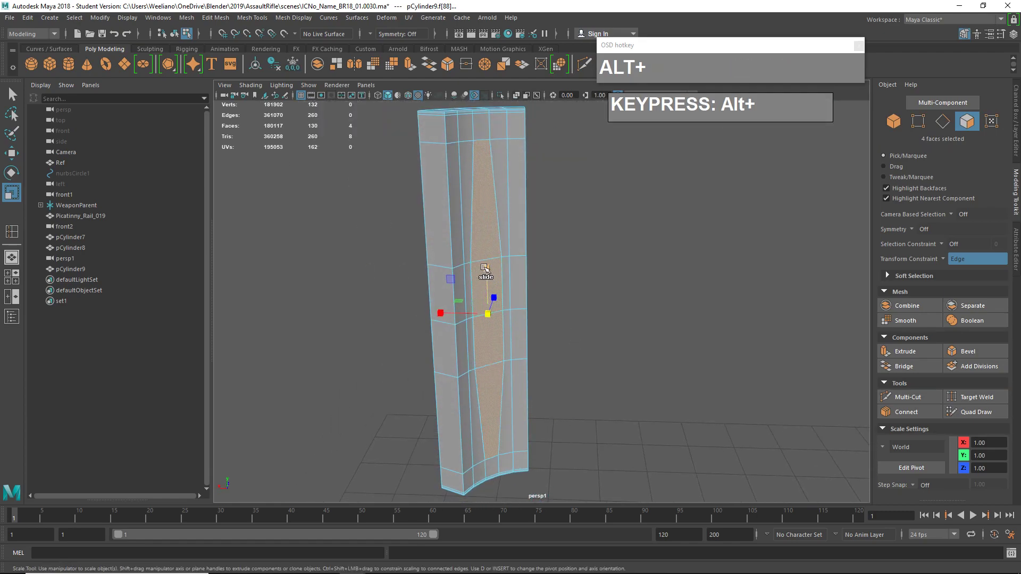
- Try to scale the four selected inner faces vertically with Edge Slide active, and undo it
{"action": "left_click_drag", "start_coordinate": [486, 268], "coordinate": [482, 287]}
{"action": "key", "text": "z"}
{"action": "left_click_drag", "start_coordinate": [564, 309], "coordinate": [428, 338], "text": "alt"}
{"action": "key", "text": "z"}
{"action": "left_click_drag", "start_coordinate": [558, 323], "coordinate": [558, 318], "text": "alt"}
{"action": "middle_click_drag", "start_coordinate": [557, 318], "coordinate": [558, 336], "text": "alt"}
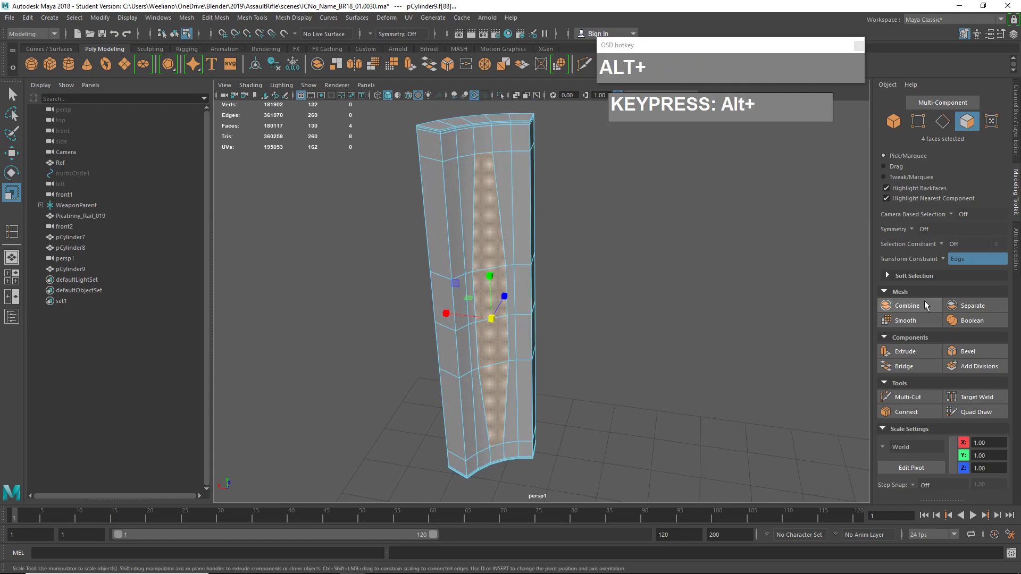
- Turn the transform constraint off and scale the four selected inner faces down vertically, away from the section's ends
{"action": "left_click", "coordinate": [951, 259]}
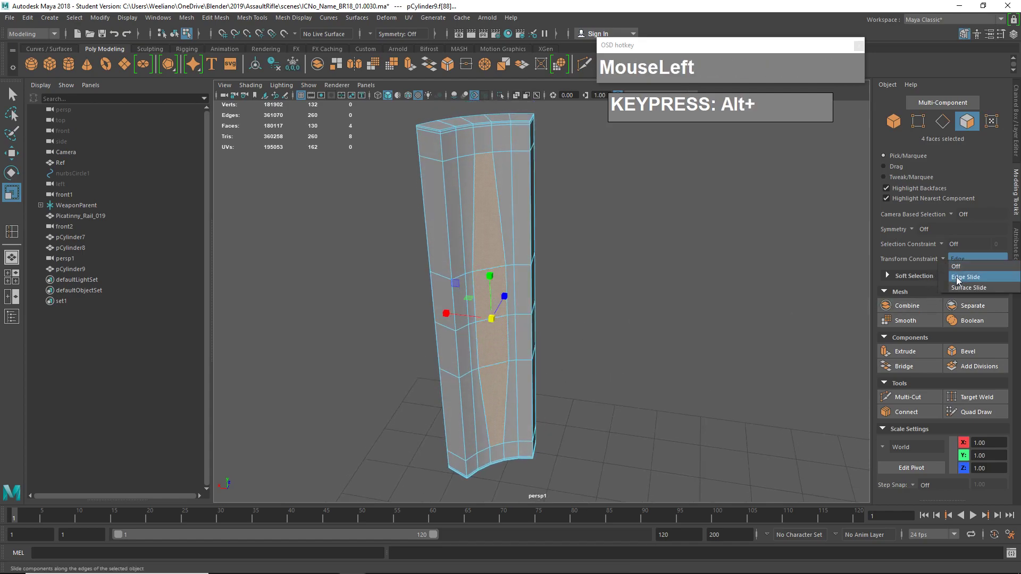
{"action": "left_click", "coordinate": [956, 278]}
{"action": "left_click", "coordinate": [950, 261]}
{"action": "left_click", "coordinate": [952, 266]}
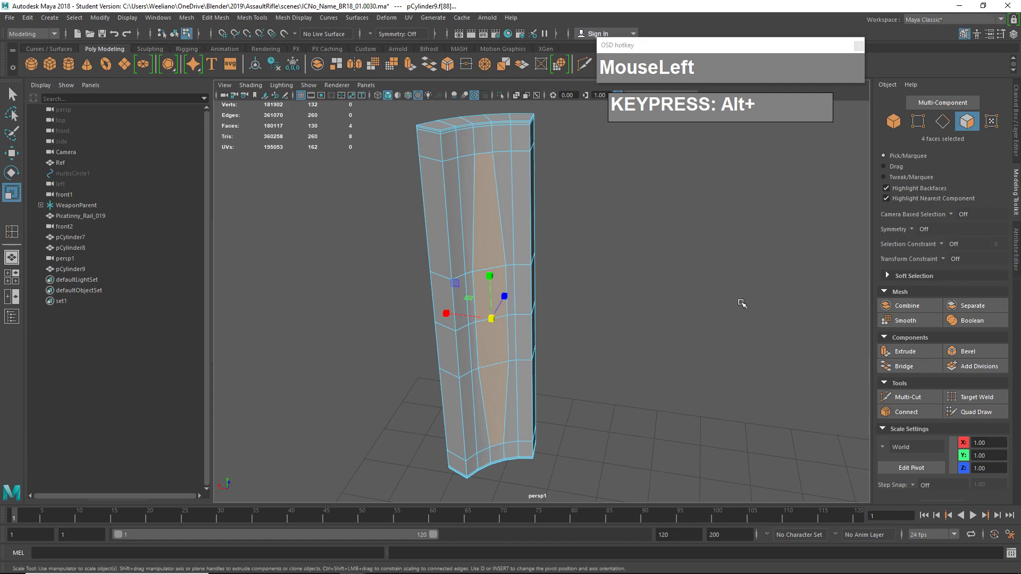
{"action": "left_click_drag", "start_coordinate": [488, 277], "coordinate": [492, 292]}
{"action": "mouse_move", "coordinate": [547, 308]}
{"action": "left_mouse_down", "text": "alt"}
{"action": "mouse_move", "coordinate": [592, 296]}
{"action": "mouse_move", "coordinate": [523, 347]}
{"action": "mouse_move", "coordinate": [640, 373]}
{"action": "mouse_move", "coordinate": [593, 337]}
{"action": "mouse_move", "coordinate": [593, 292]}
{"action": "mouse_move", "coordinate": [691, 317]}
{"action": "mouse_move", "coordinate": [515, 317]}
{"action": "mouse_move", "coordinate": [706, 314]}
{"action": "mouse_move", "coordinate": [593, 350]}
{"action": "mouse_move", "coordinate": [556, 323]}
{"action": "left_mouse_up", "text": "alt"}
{"action": "scroll", "coordinate": [706, 314], "scroll_direction": "down", "scroll_amount": 5}
{"action": "scroll", "coordinate": [556, 324], "scroll_direction": "up", "scroll_amount": 3}
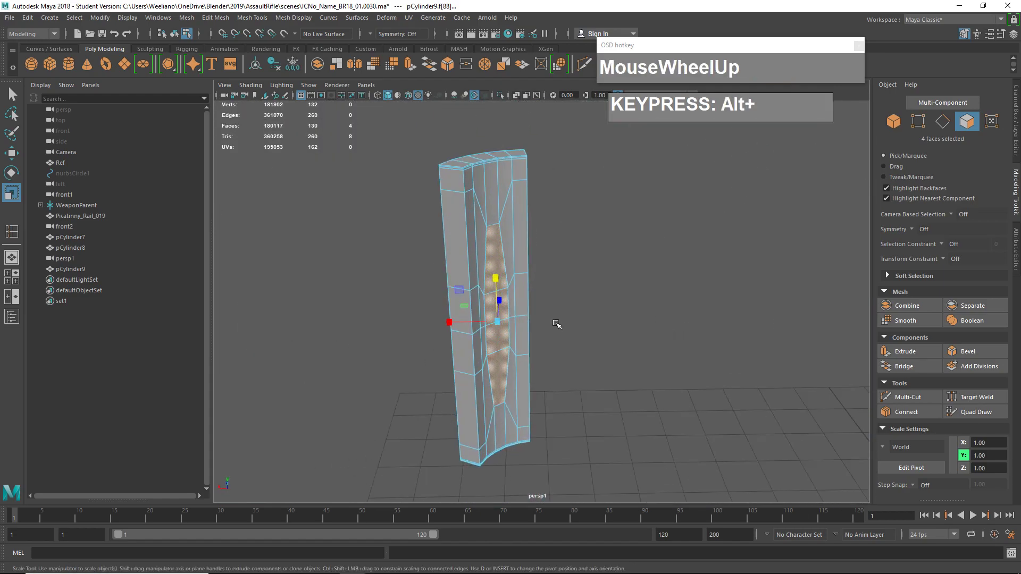
- Delete the four shortened inner faces and the four central faces on the outer side to open a slot through the wall
{"action": "middle_click_drag", "start_coordinate": [557, 323], "coordinate": [550, 318], "text": "alt"}
{"action": "key", "text": "Delete"}
{"action": "left_click_drag", "start_coordinate": [550, 319], "coordinate": [586, 263], "text": "alt"}
{"action": "left_click", "coordinate": [587, 263]}
{"action": "left_click", "coordinate": [571, 308], "text": "shift"}
{"action": "left_click", "coordinate": [574, 358], "text": "shift"}
{"action": "left_click", "coordinate": [572, 410], "text": "shift"}
{"action": "key", "text": "Delete"}
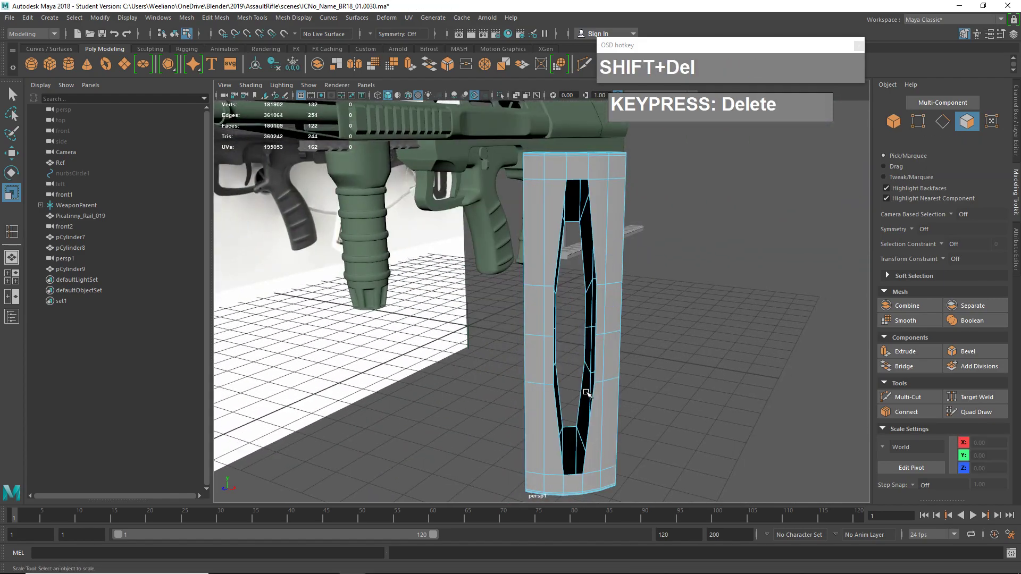
- Select the border edge loops of the inner and outer slot openings and bridge them to close the slot's sides
{"action": "left_click_drag", "start_coordinate": [588, 391], "coordinate": [579, 372], "text": "alt"}
{"action": "right_click_drag", "start_coordinate": [567, 311], "coordinate": [574, 281]}
{"action": "double_click", "coordinate": [574, 280]}
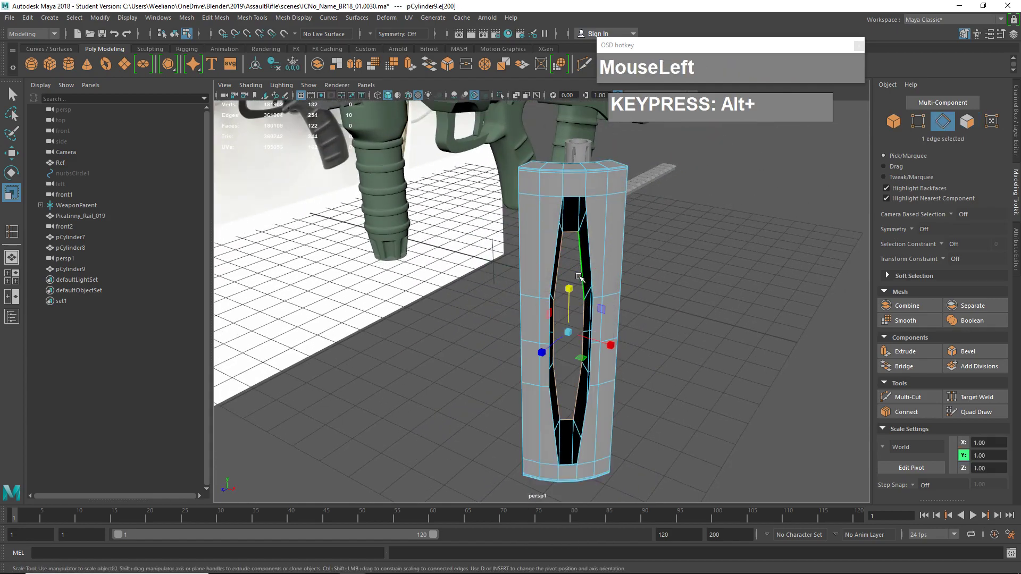
{"action": "key", "text": "q"}
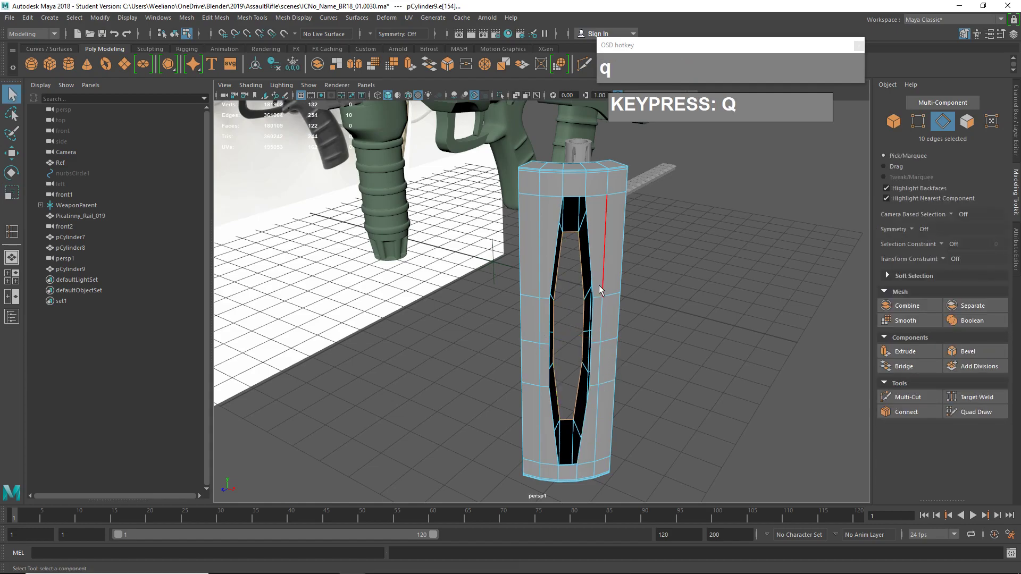
{"action": "double_click", "coordinate": [591, 259], "text": "shift"}
{"action": "left_click_drag", "start_coordinate": [633, 341], "coordinate": [656, 351], "text": "alt"}
{"action": "key", "text": "alt+4"}
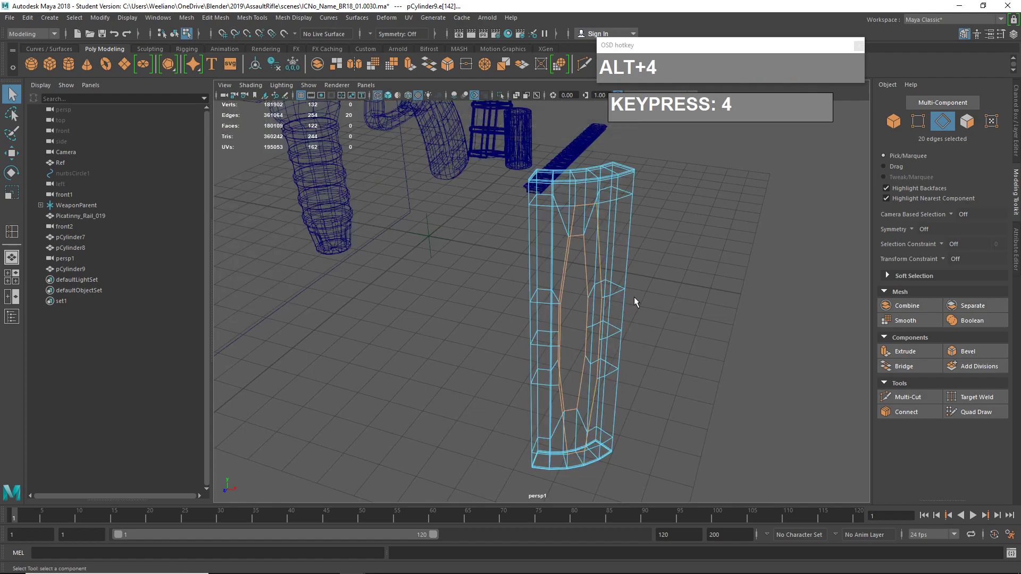
{"action": "key", "text": "6"}
{"action": "left_click_drag", "start_coordinate": [639, 330], "coordinate": [622, 321], "text": "alt"}
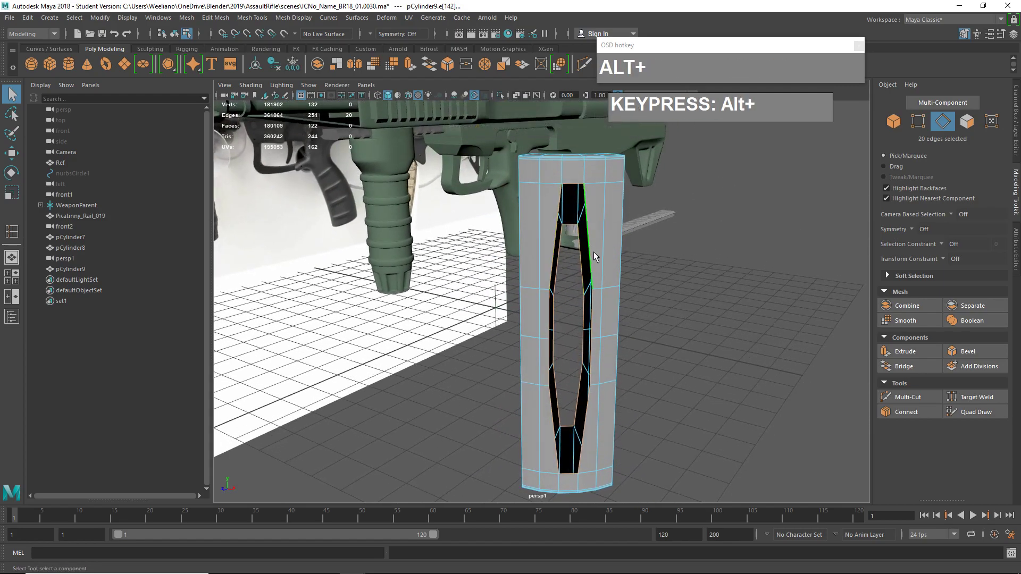
{"action": "right_click_drag", "start_coordinate": [589, 252], "coordinate": [580, 381], "text": "shift"}
- Preview the bridged slot with mesh smoothing and return to the unsmoothed display
{"action": "left_click_drag", "start_coordinate": [579, 382], "coordinate": [576, 342], "text": "alt"}
{"action": "scroll", "coordinate": [617, 353], "scroll_direction": "up", "scroll_amount": 3}
{"action": "key", "text": "alt+3"}
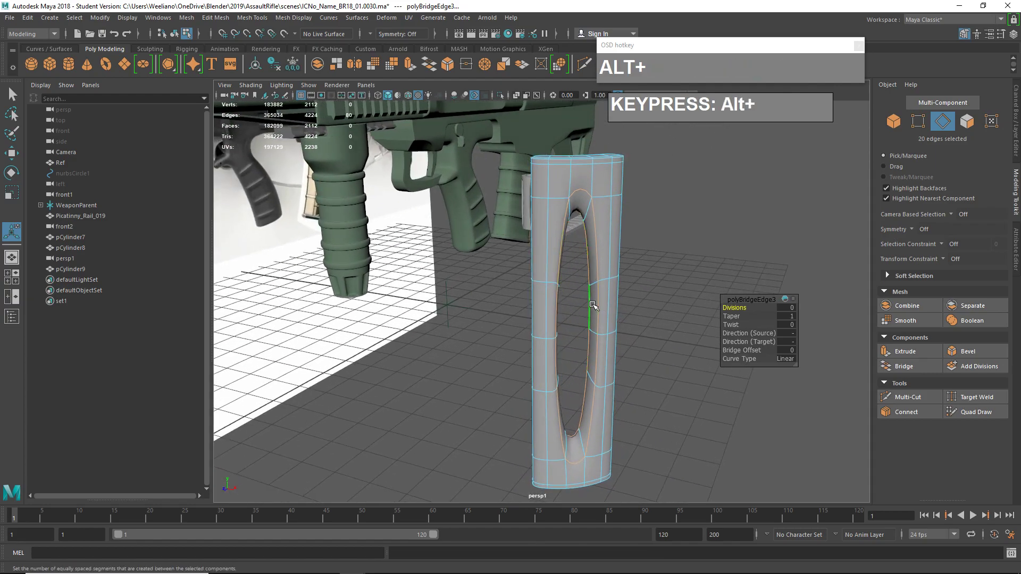
{"action": "key", "text": "1"}
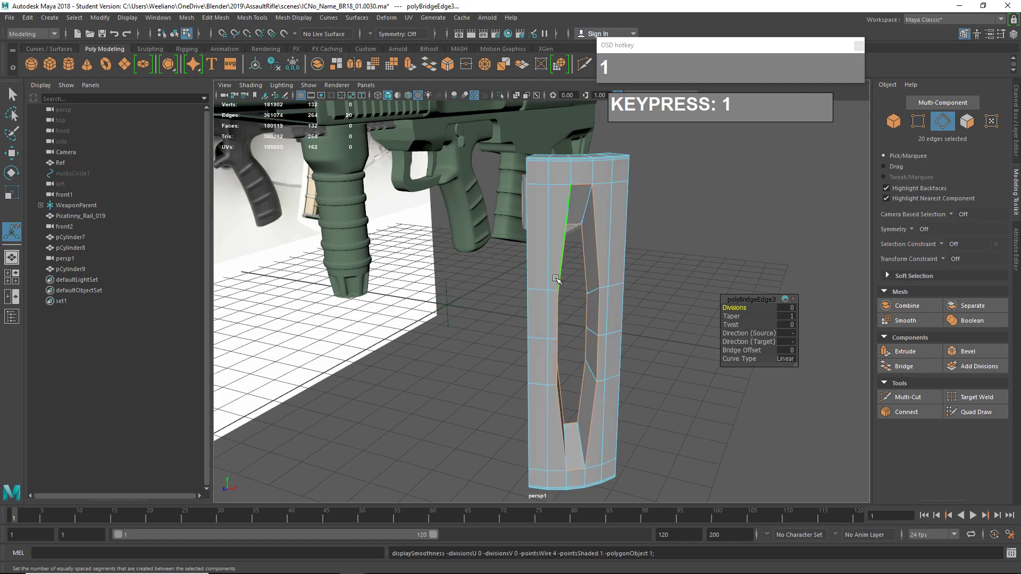
- Try to insert an edge loop around the wall just above the slot, and undo it
{"action": "left_click_drag", "start_coordinate": [644, 279], "coordinate": [635, 298], "text": "alt"}
{"action": "scroll", "coordinate": [635, 297], "scroll_direction": "up", "scroll_amount": 3}
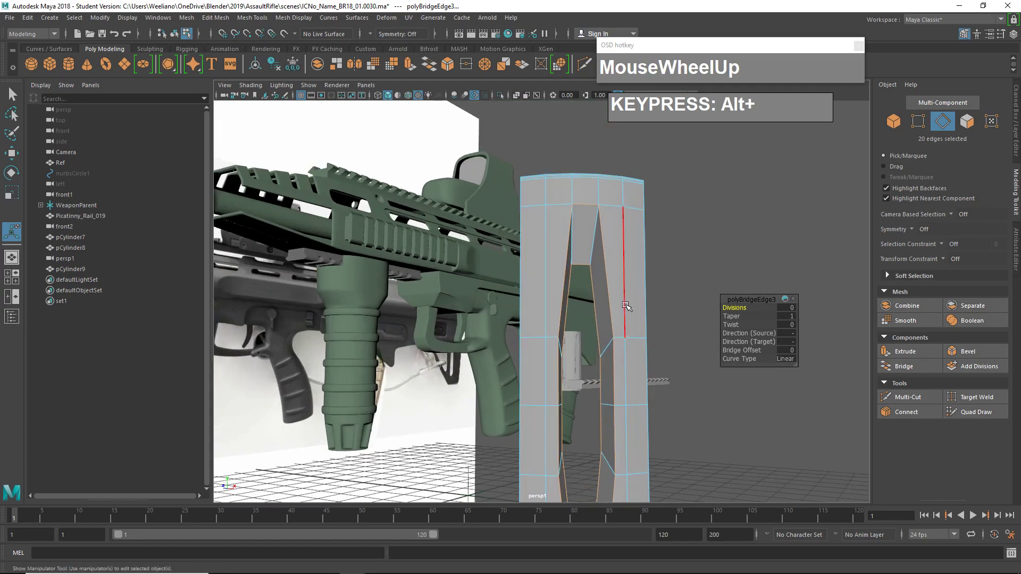
{"action": "middle_click_drag", "start_coordinate": [636, 298], "coordinate": [628, 310], "text": "alt"}
{"action": "mouse_move", "coordinate": [626, 308]}
{"action": "left_mouse_down", "text": "alt"}
{"action": "mouse_move", "coordinate": [624, 317]}
{"action": "mouse_move", "coordinate": [640, 317]}
{"action": "left_mouse_up", "text": "alt"}
{"action": "middle_click_drag", "start_coordinate": [640, 317], "coordinate": [624, 287], "text": "alt"}
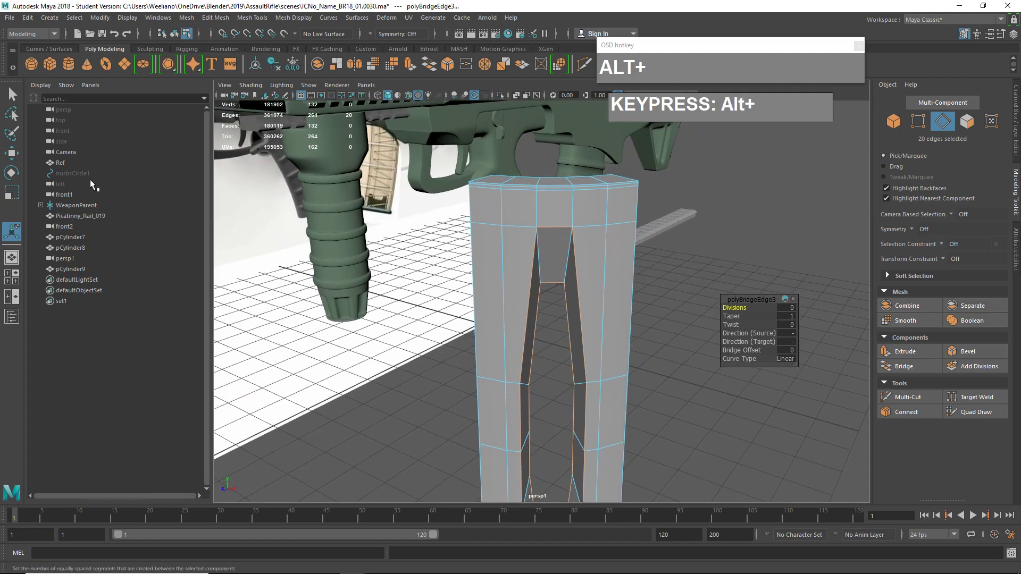
{"action": "left_click", "coordinate": [605, 228]}
{"action": "right_click_drag", "start_coordinate": [596, 228], "coordinate": [599, 303], "text": "shift"}
{"action": "middle_click_drag", "start_coordinate": [615, 303], "coordinate": [636, 260], "text": "alt"}
{"action": "scroll", "coordinate": [616, 290], "scroll_direction": "up", "scroll_amount": 2}
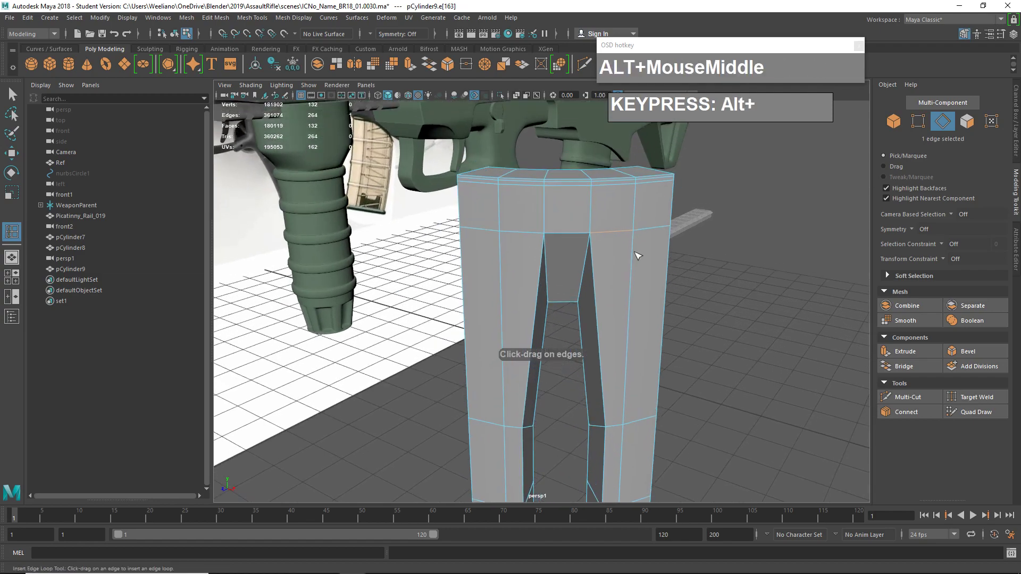
{"action": "left_click_drag", "start_coordinate": [636, 221], "coordinate": [658, 250]}
{"action": "key", "text": "z"}
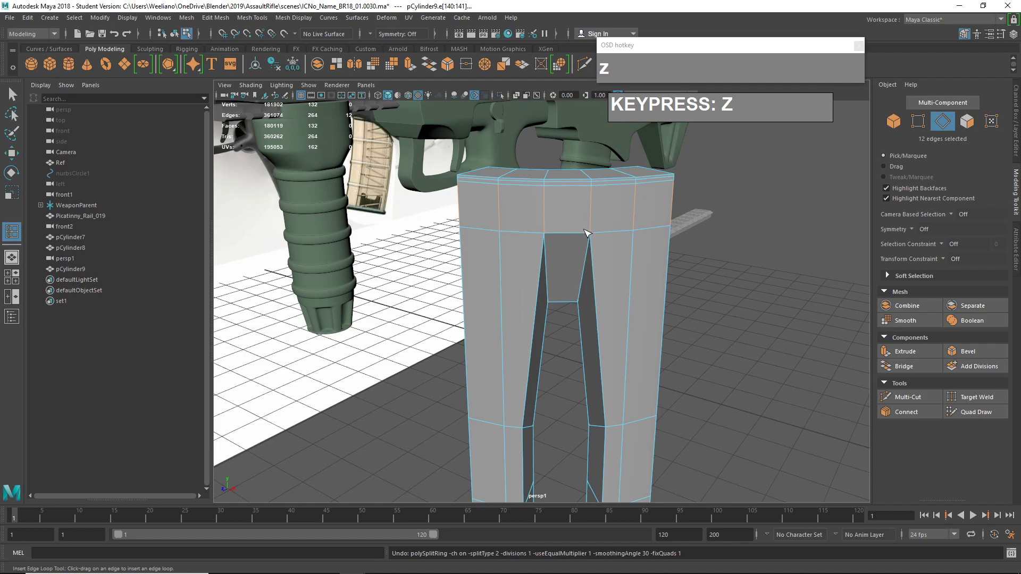
- Reset the Insert Edge Loop settings and insert a support loop around the wall just above the slot's upper end
{"action": "right_click_drag", "start_coordinate": [577, 227], "coordinate": [619, 301], "text": "shift"}
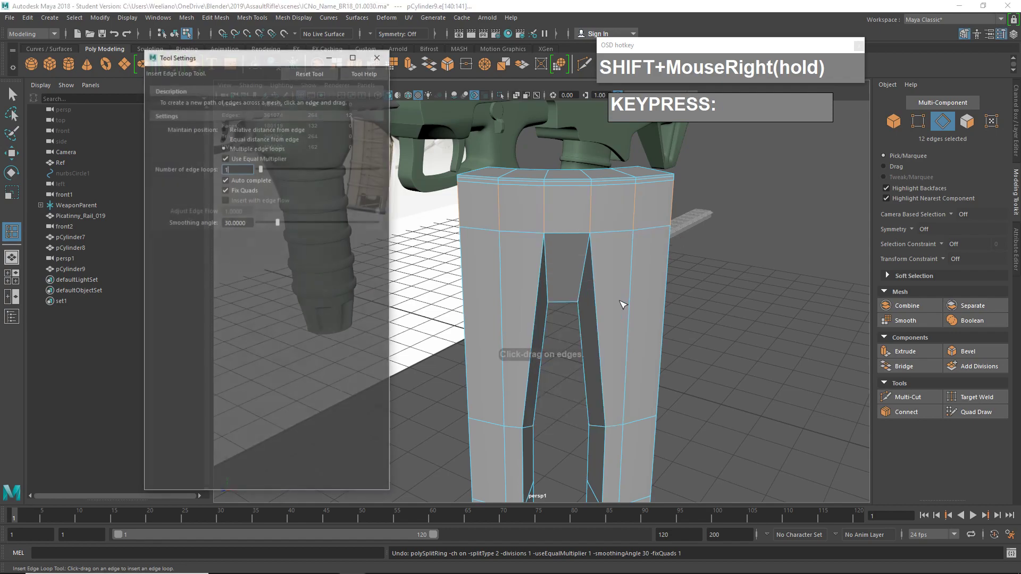
{"action": "left_click", "coordinate": [305, 73]}
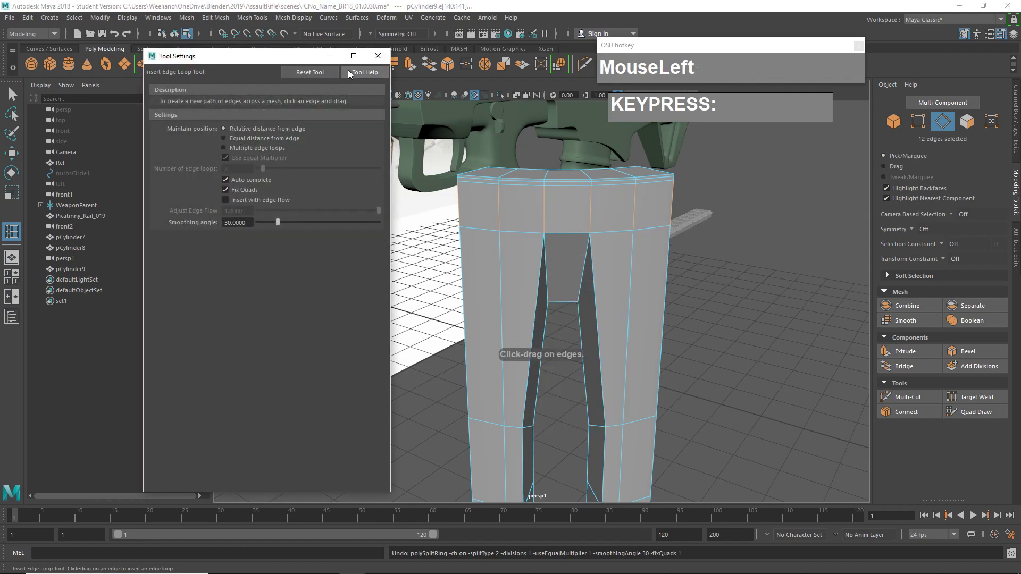
{"action": "mouse_move", "coordinate": [674, 205]}
{"action": "left_mouse_down"}
{"action": "mouse_move", "coordinate": [671, 231]}
{"action": "mouse_move", "coordinate": [673, 222]}
{"action": "left_mouse_up"}
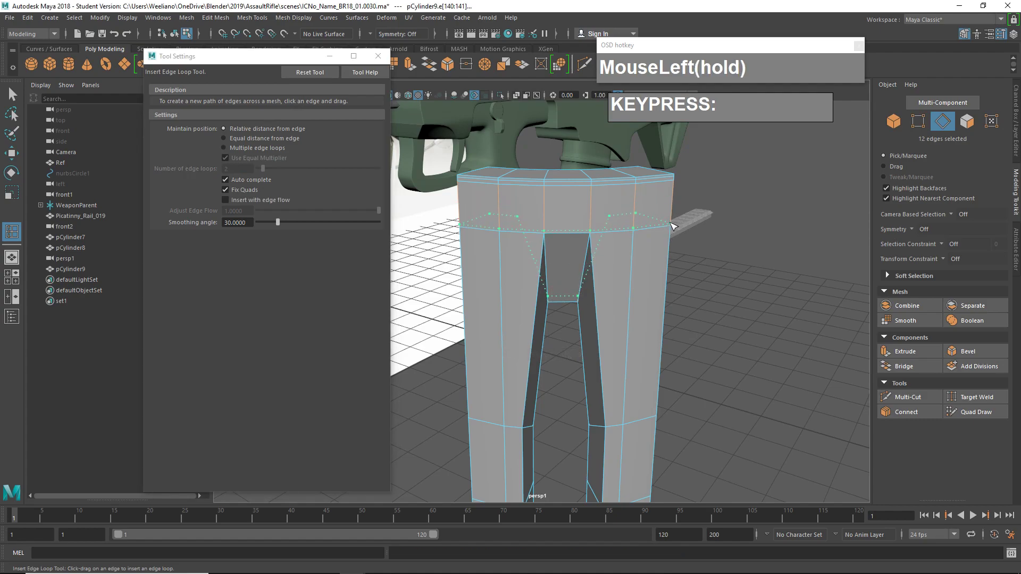
{"action": "left_click_drag", "start_coordinate": [673, 226], "coordinate": [628, 254]}
- Insert support edge loops around the slot's side walls close to its outer and inner rims
{"action": "middle_click_drag", "start_coordinate": [629, 254], "coordinate": [611, 255], "text": "alt"}
{"action": "left_click_drag", "start_coordinate": [571, 247], "coordinate": [505, 226], "text": "alt"}
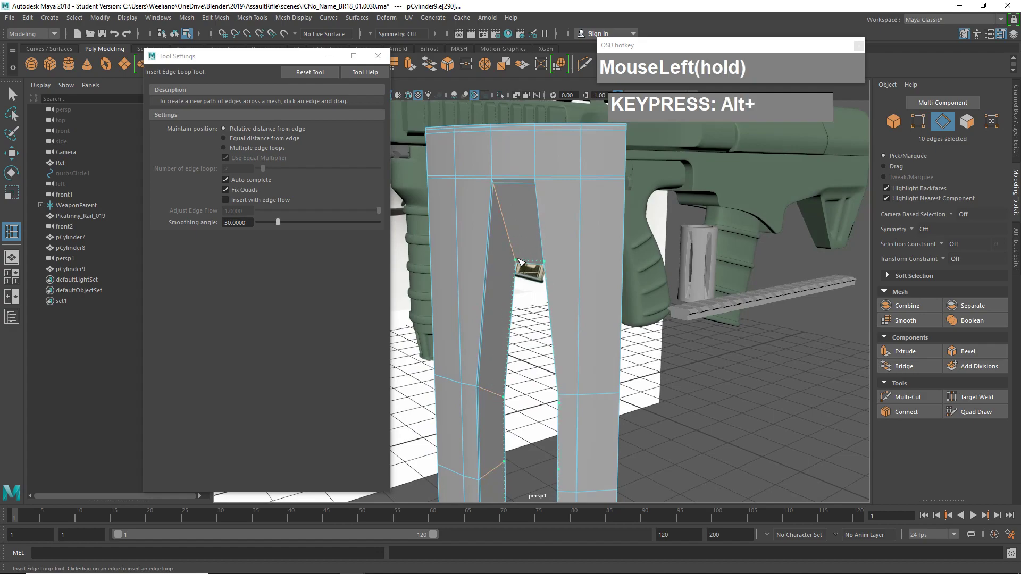
{"action": "left_click_drag", "start_coordinate": [520, 261], "coordinate": [636, 262]}
{"action": "middle_click_drag", "start_coordinate": [636, 262], "coordinate": [627, 299], "text": "alt"}
{"action": "scroll", "coordinate": [602, 319], "scroll_direction": "up", "scroll_amount": 4}
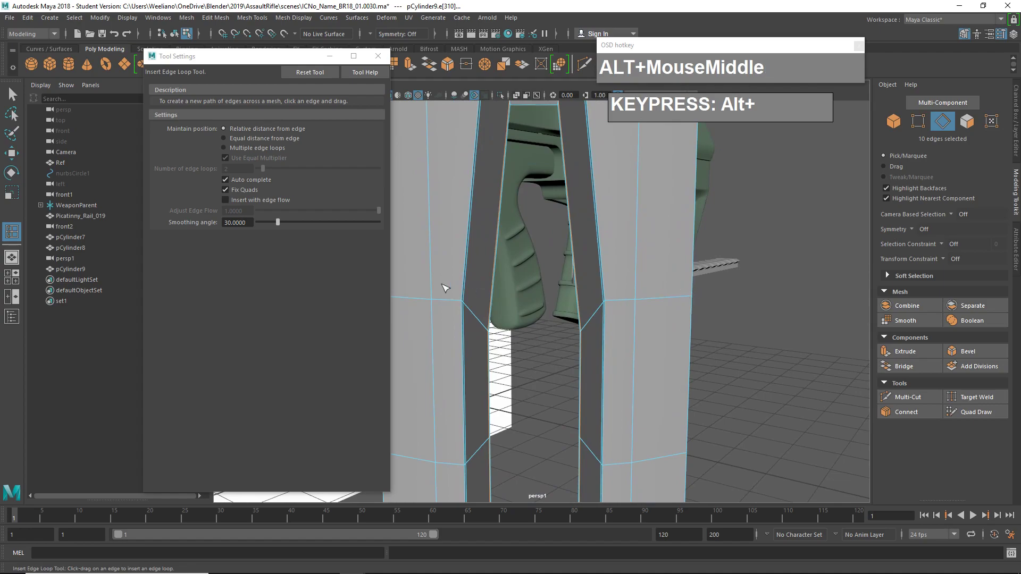
{"action": "middle_click_drag", "start_coordinate": [444, 286], "coordinate": [495, 314], "text": "alt"}
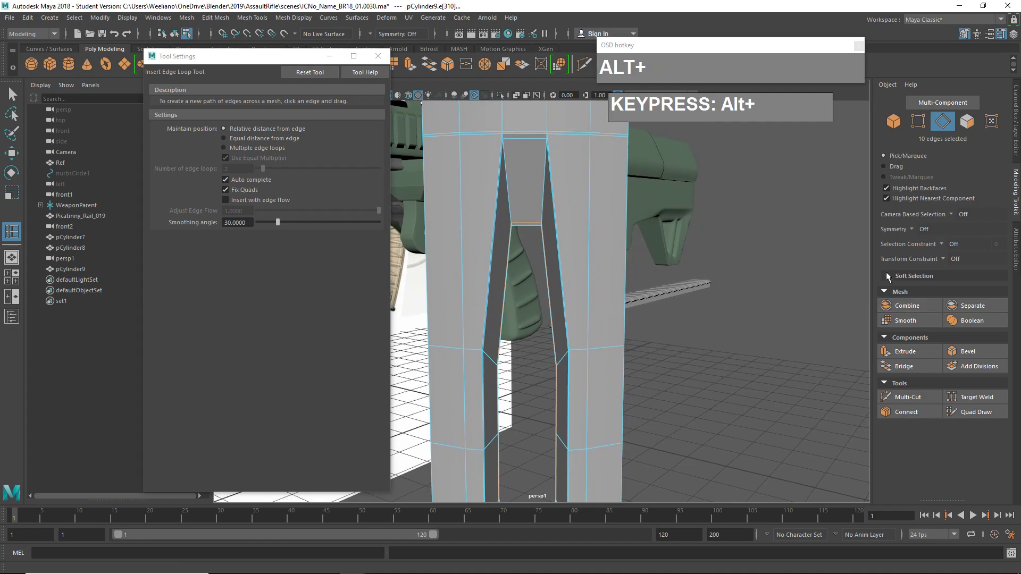
- Set the transform constraint to Edge and, using Multiple edge loops set to 1, add centred loops across both side strips in two neighbouring segments
{"action": "left_click", "coordinate": [942, 256]}
{"action": "left_click", "coordinate": [959, 275]}
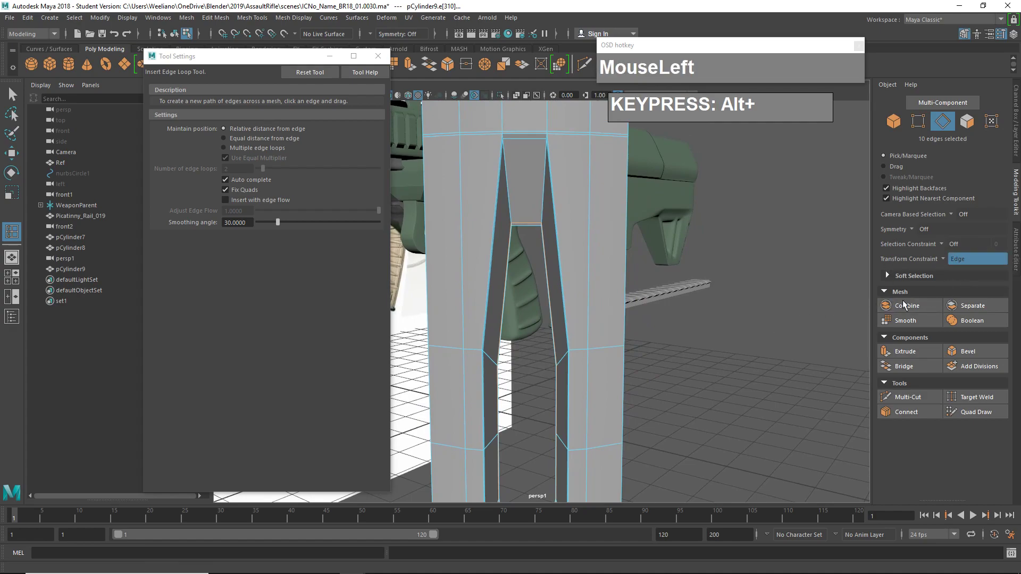
{"action": "left_click", "coordinate": [223, 147]}
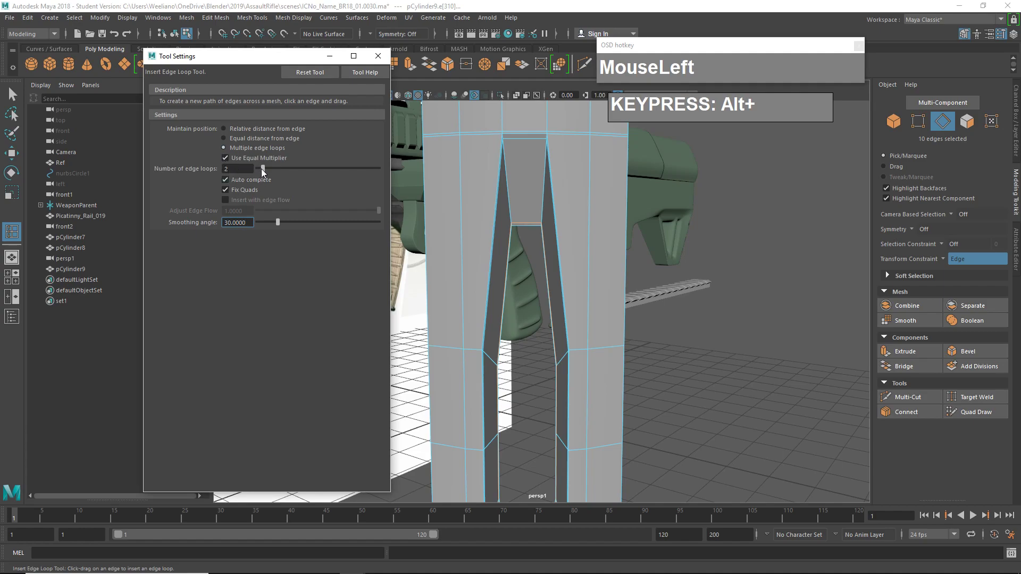
{"action": "left_click_drag", "start_coordinate": [261, 168], "coordinate": [260, 168]}
{"action": "left_click_drag", "start_coordinate": [591, 279], "coordinate": [581, 264]}
{"action": "left_click_drag", "start_coordinate": [475, 256], "coordinate": [478, 257]}
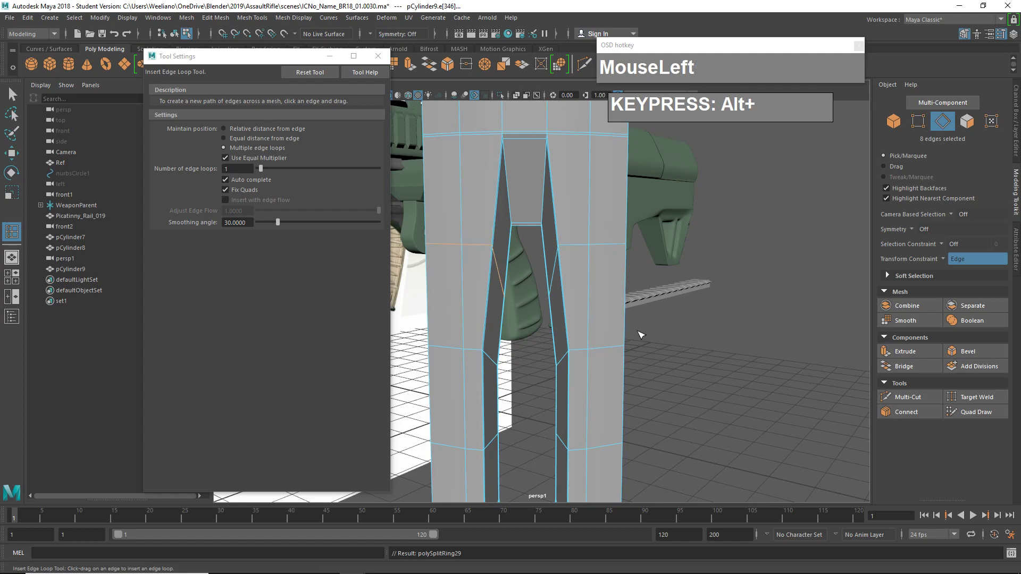
{"action": "left_click_drag", "start_coordinate": [569, 405], "coordinate": [486, 416]}
- Select the upper pair of new loops on both side strips and slide them up towards the slot's top end
{"action": "key", "text": "q"}
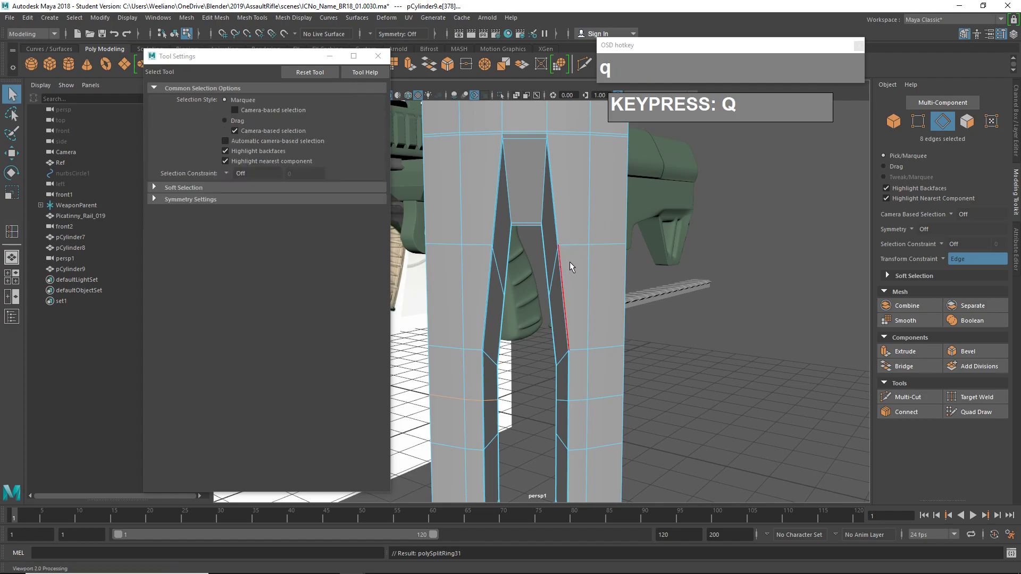
{"action": "left_click", "coordinate": [574, 245]}
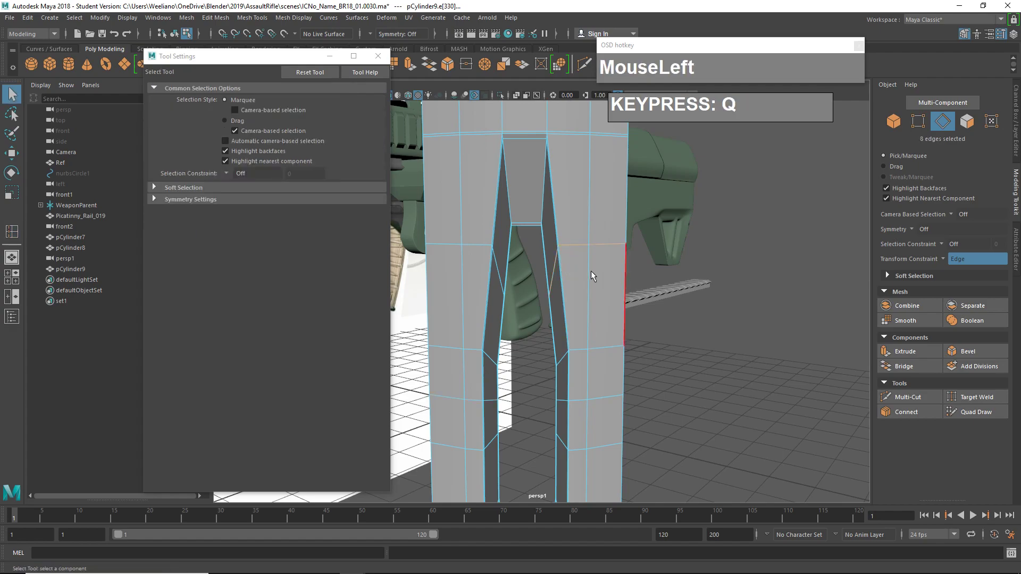
{"action": "left_click", "coordinate": [500, 270], "text": "shift"}
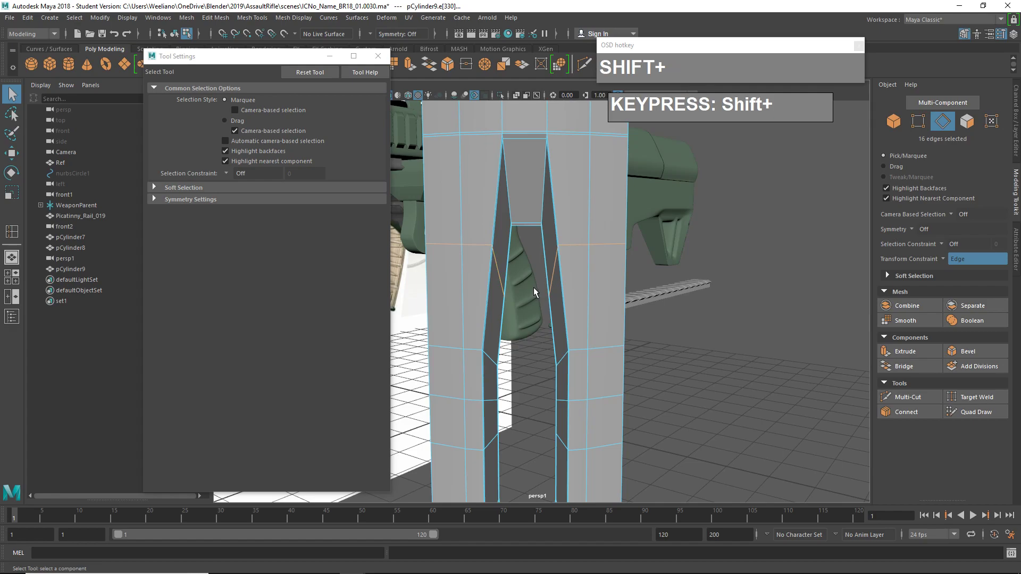
{"action": "key", "text": "w"}
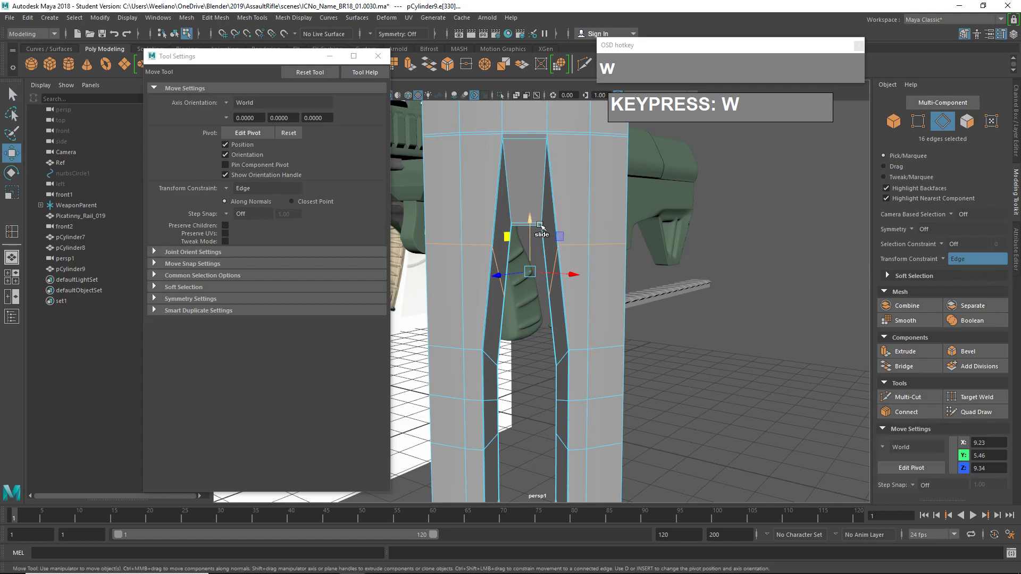
{"action": "left_click_drag", "start_coordinate": [529, 225], "coordinate": [535, 122]}
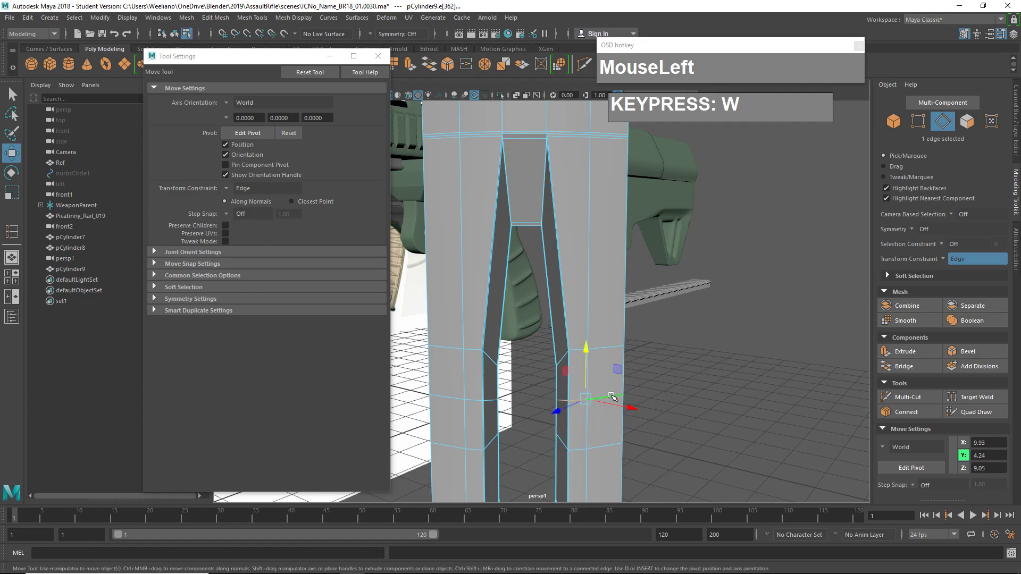
- Select the lower pair of new loops, slide them up close to the slot's bend, and display the section smoothed
{"action": "double_click", "coordinate": [490, 398], "text": "shift"}
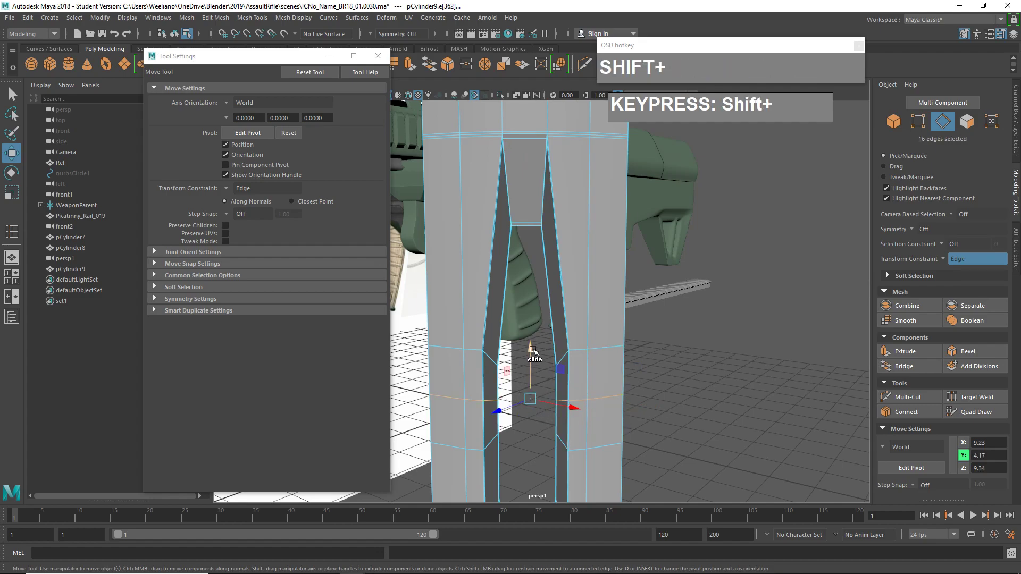
{"action": "left_click_drag", "start_coordinate": [533, 350], "coordinate": [534, 348], "text": "shift"}
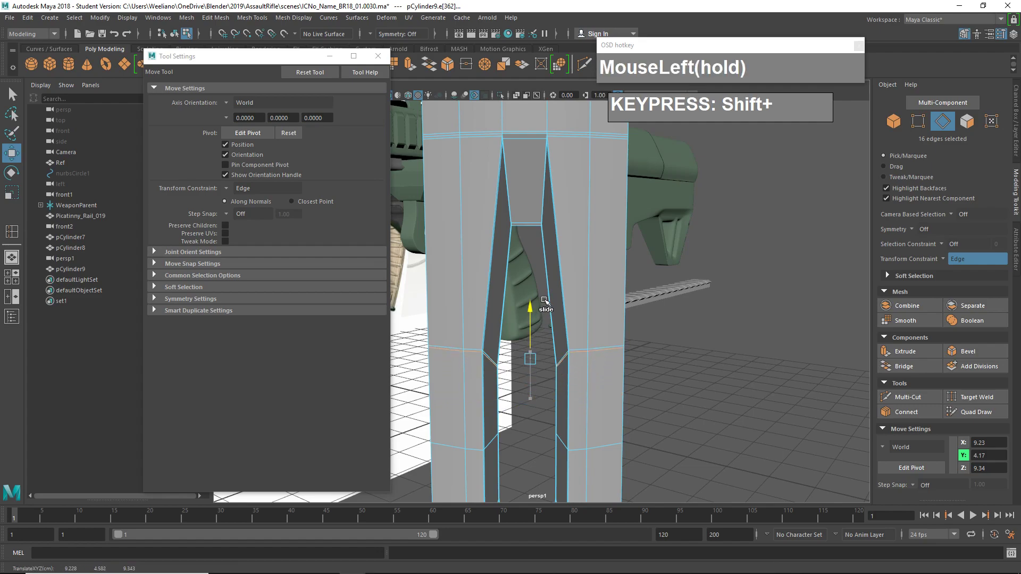
{"action": "scroll", "coordinate": [593, 393], "scroll_direction": "up", "scroll_amount": 1, "text": "shift"}
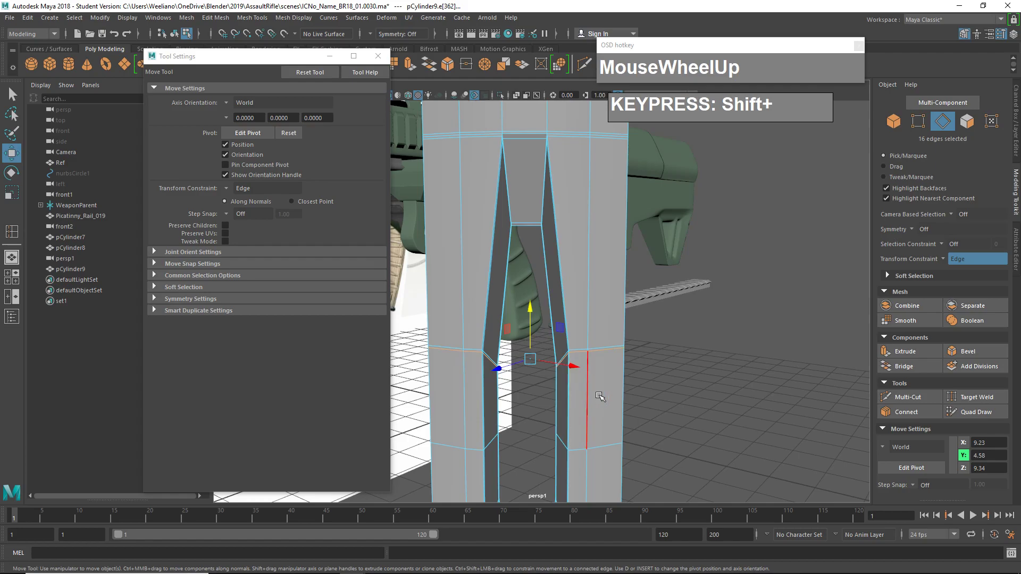
{"action": "key", "text": "3"}
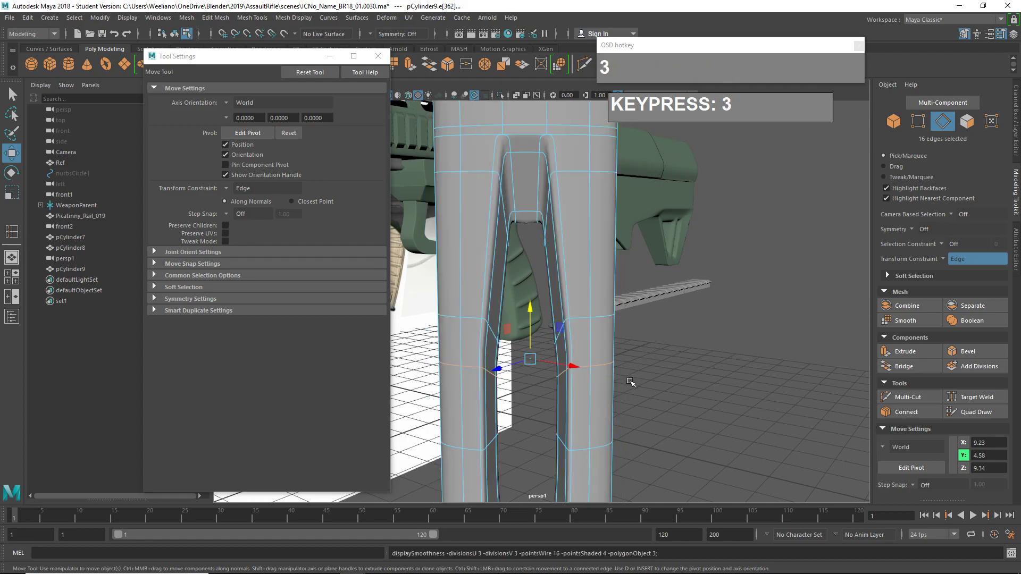
{"action": "left_click", "coordinate": [644, 395]}
- Turn the transform constraint off and reposition the support loop running around the slot's inner wall with the Slide Edge tool
{"action": "left_click_drag", "start_coordinate": [620, 395], "coordinate": [573, 382], "text": "alt"}
{"action": "scroll", "coordinate": [601, 375], "scroll_direction": "up", "scroll_amount": 2}
{"action": "middle_click_drag", "start_coordinate": [573, 381], "coordinate": [636, 385], "text": "alt"}
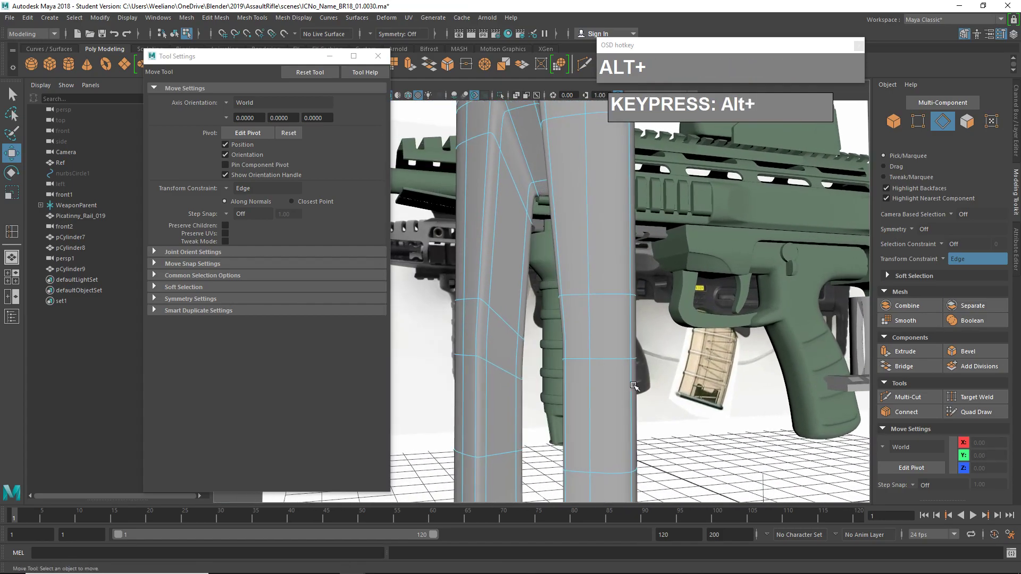
{"action": "left_click_drag", "start_coordinate": [636, 385], "coordinate": [642, 396], "text": "alt"}
{"action": "double_click", "coordinate": [512, 261]}
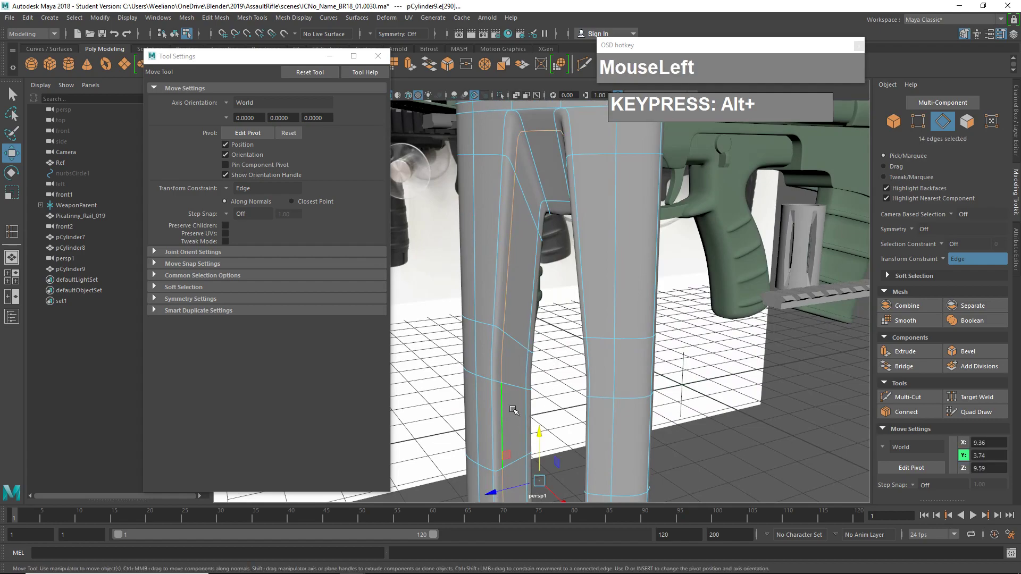
{"action": "left_click", "coordinate": [946, 261]}
{"action": "left_click", "coordinate": [956, 264]}
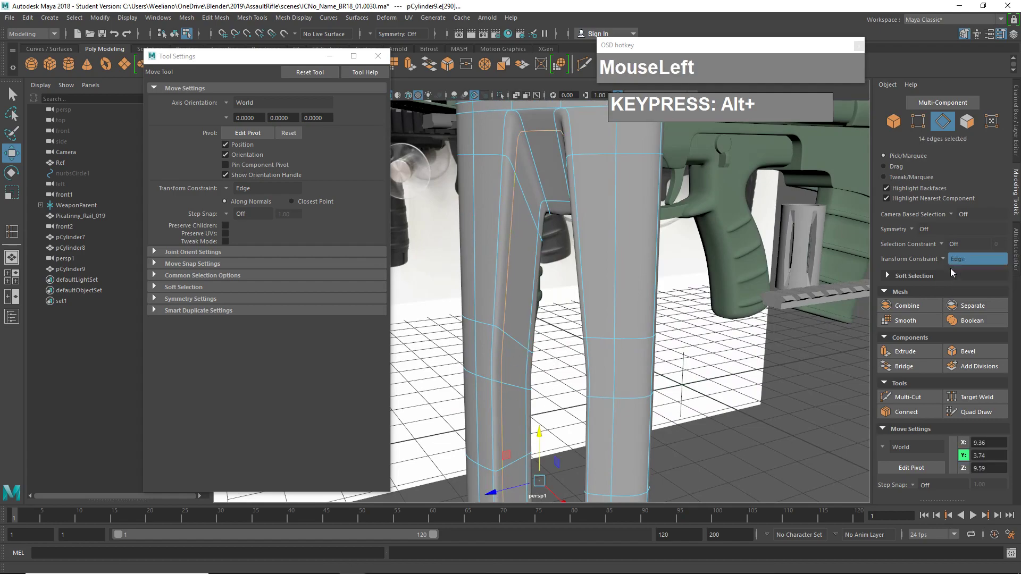
{"action": "left_click_drag", "start_coordinate": [585, 277], "coordinate": [532, 274], "text": "alt"}
{"action": "right_click", "coordinate": [515, 274], "text": "shift"}
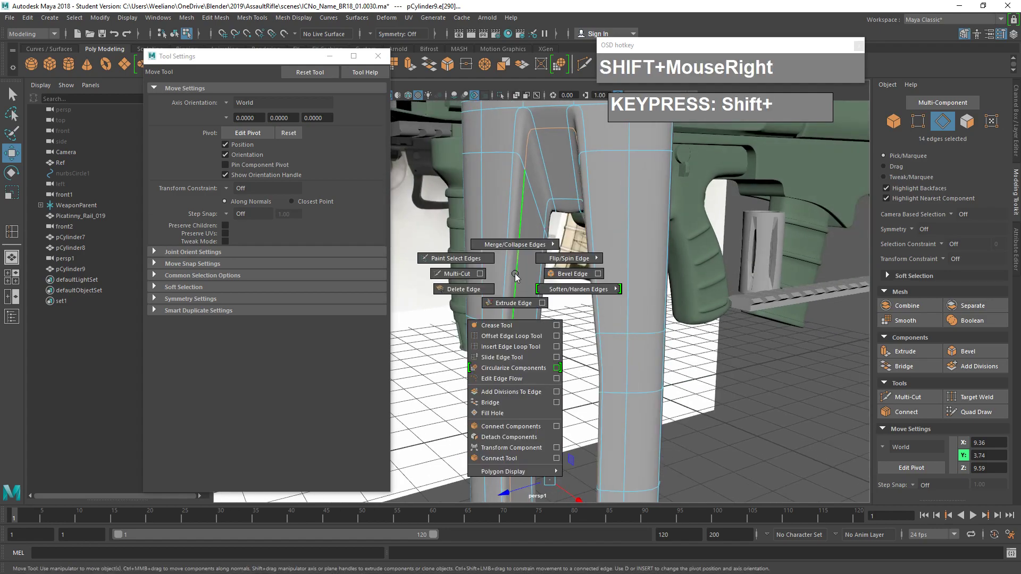
{"action": "left_click", "coordinate": [513, 357]}
{"action": "middle_click_drag", "start_coordinate": [532, 304], "coordinate": [491, 306]}
- Return to object selection and examine the smoothed slot and the section's top end
{"action": "left_click_drag", "start_coordinate": [486, 311], "coordinate": [686, 326], "text": "alt"}
{"action": "right_click_drag", "start_coordinate": [634, 263], "coordinate": [685, 228]}
{"action": "left_click_drag", "start_coordinate": [654, 298], "coordinate": [784, 425], "text": "alt"}
{"action": "left_click", "coordinate": [698, 313]}
{"action": "scroll", "coordinate": [783, 425], "scroll_direction": "up", "scroll_amount": 2}
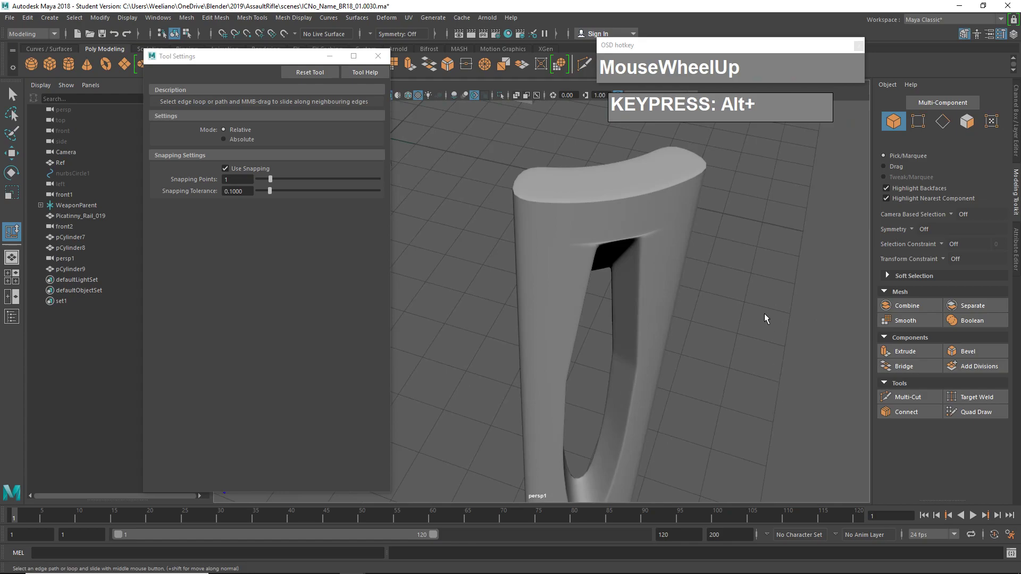
{"action": "middle_click_drag", "start_coordinate": [767, 324], "coordinate": [731, 376], "text": "alt"}
{"action": "left_click_drag", "start_coordinate": [730, 377], "coordinate": [692, 340], "text": "alt"}
- Select the support loop just above the slot and slide it up near the section's top rim with the Slide Edge tool
{"action": "left_click", "coordinate": [669, 302]}
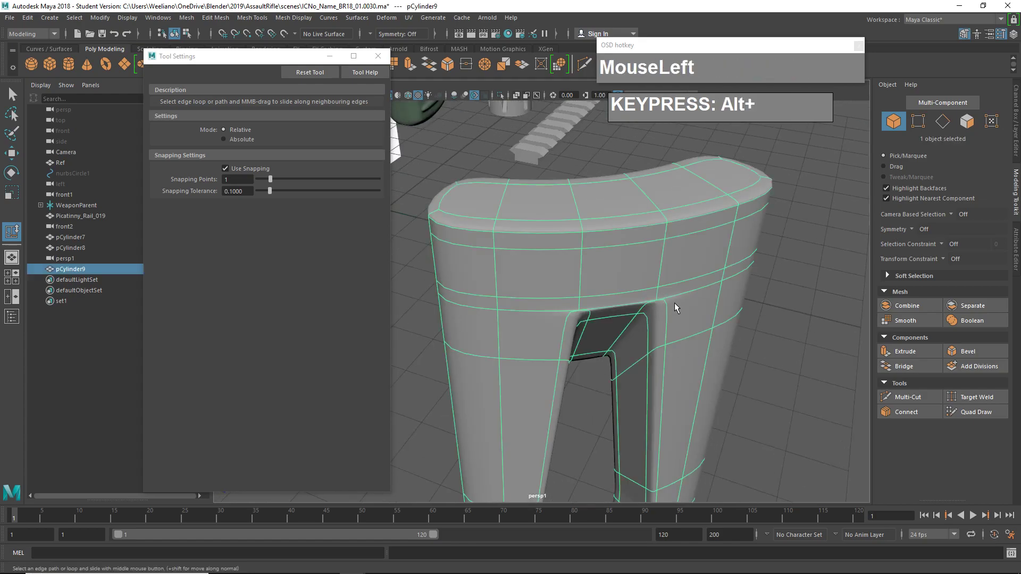
{"action": "right_click_drag", "start_coordinate": [604, 299], "coordinate": [604, 230]}
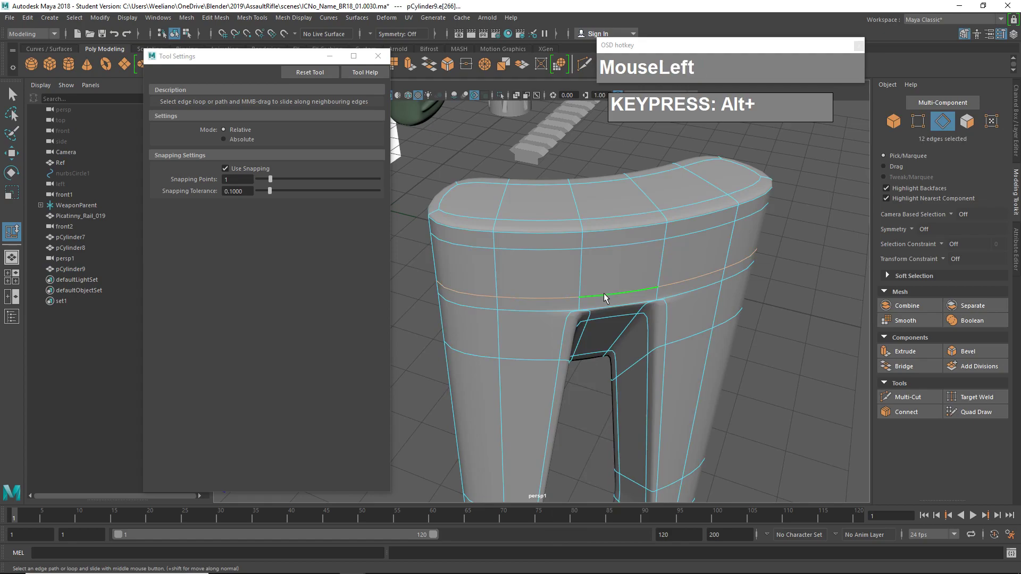
{"action": "key", "text": "w"}
{"action": "key", "text": "e"}
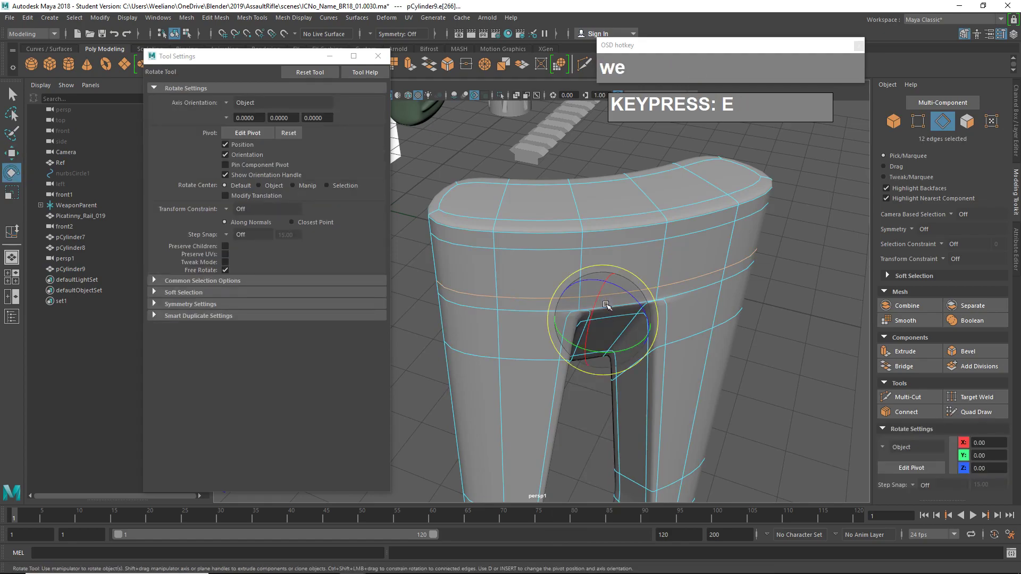
{"action": "key", "text": "w"}
{"action": "right_click", "coordinate": [614, 300], "text": "shift"}
{"action": "right_click_drag", "start_coordinate": [616, 358], "coordinate": [604, 381], "text": "shift"}
{"action": "middle_click", "coordinate": [686, 328]}
{"action": "middle_click_drag", "start_coordinate": [644, 326], "coordinate": [734, 300]}
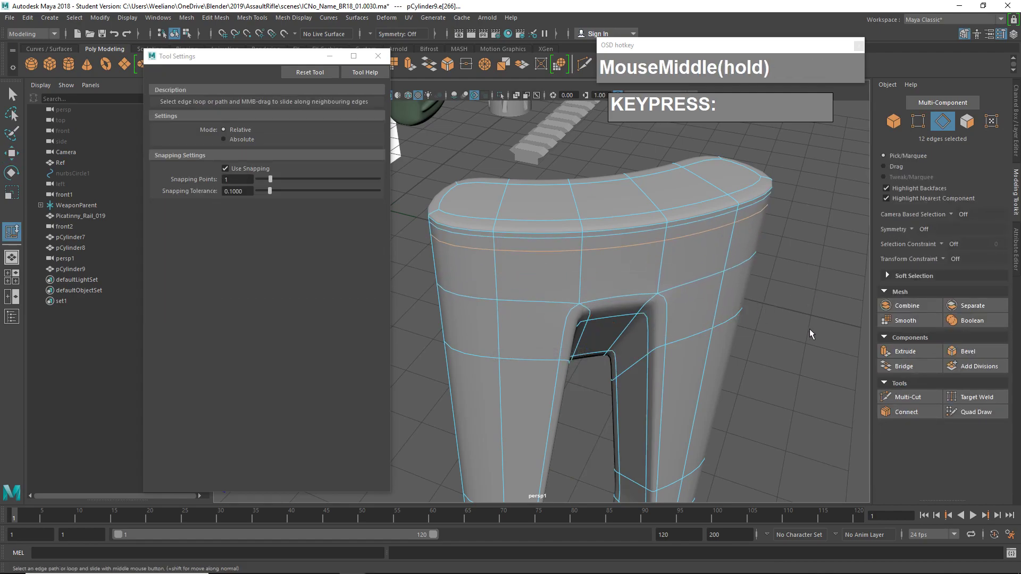
- Delete the redundant edge loop just below the section's top rim
{"action": "left_click_drag", "start_coordinate": [802, 368], "coordinate": [758, 334], "text": "alt"}
{"action": "scroll", "coordinate": [733, 337], "scroll_direction": "down", "scroll_amount": 3}
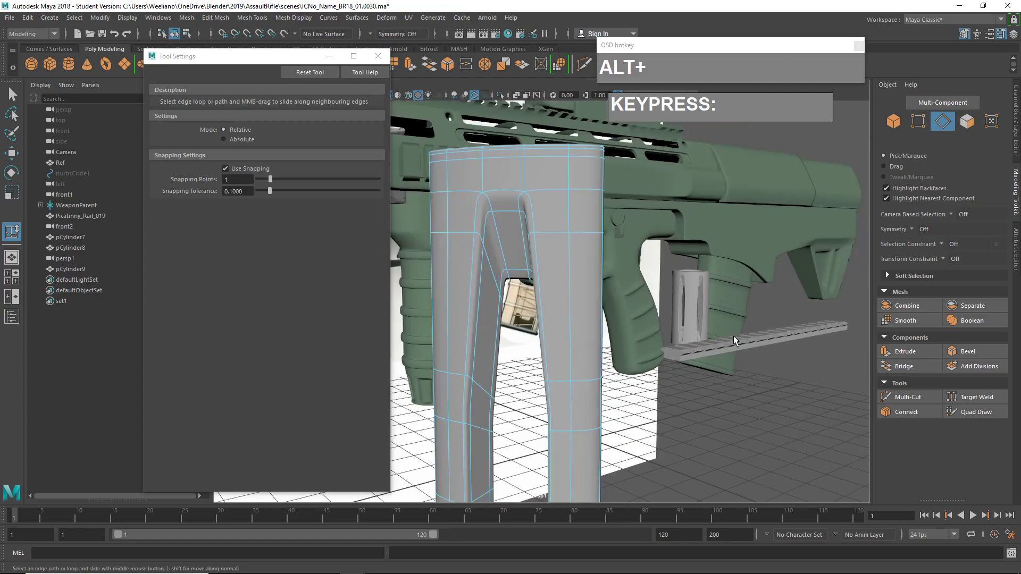
{"action": "middle_click_drag", "start_coordinate": [732, 336], "coordinate": [752, 353], "text": "alt"}
{"action": "left_click", "coordinate": [618, 246]}
{"action": "left_click_drag", "start_coordinate": [619, 246], "coordinate": [642, 282], "text": "alt"}
{"action": "left_click", "coordinate": [605, 260]}
{"action": "scroll", "coordinate": [611, 266], "scroll_direction": "up", "scroll_amount": 3}
{"action": "middle_click_drag", "start_coordinate": [643, 283], "coordinate": [691, 294], "text": "alt"}
{"action": "right_click_drag", "start_coordinate": [624, 253], "coordinate": [622, 218]}
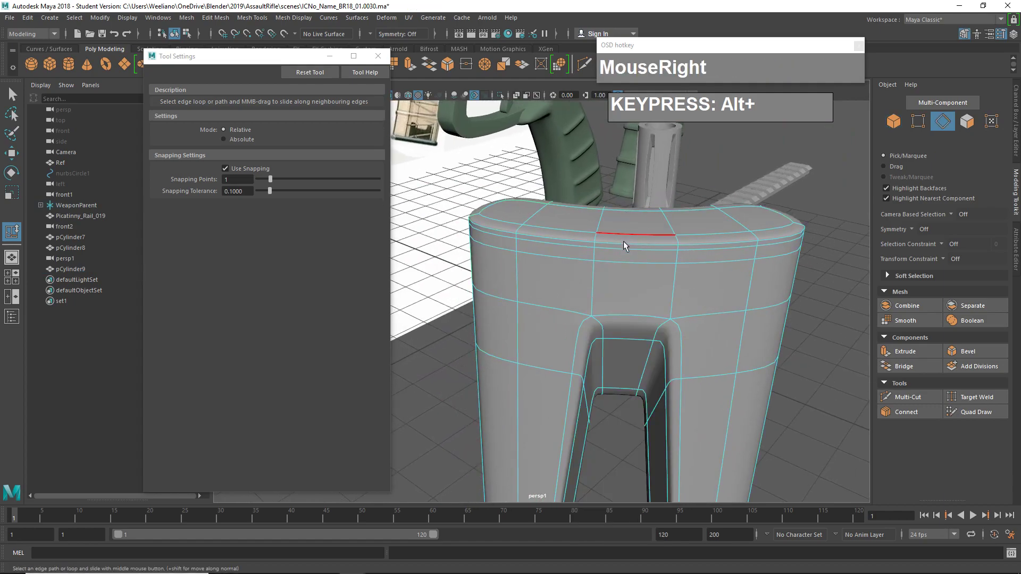
{"action": "left_click", "coordinate": [620, 246]}
{"action": "key", "text": "ctrl+Delete"}
- Switch to face selection and examine the smoothed slotted section along its length from several angles
{"action": "left_click_drag", "start_coordinate": [668, 268], "coordinate": [737, 274], "text": "alt"}
{"action": "middle_click_drag", "start_coordinate": [736, 274], "coordinate": [770, 276], "text": "alt"}
{"action": "left_click_drag", "start_coordinate": [770, 276], "coordinate": [740, 262], "text": "alt"}
{"action": "scroll", "coordinate": [716, 277], "scroll_direction": "down", "scroll_amount": 2}
{"action": "scroll", "coordinate": [736, 308], "scroll_direction": "down", "scroll_amount": 3}
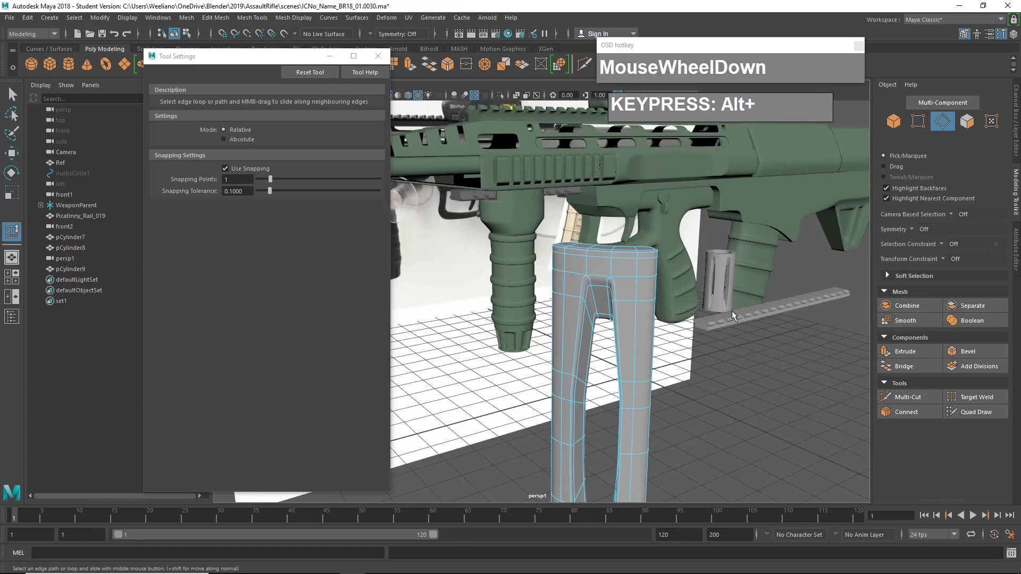
{"action": "middle_click_drag", "start_coordinate": [711, 348], "coordinate": [714, 273], "text": "alt"}
{"action": "left_click_drag", "start_coordinate": [713, 279], "coordinate": [686, 266], "text": "alt"}
{"action": "middle_click_drag", "start_coordinate": [641, 367], "coordinate": [668, 292], "text": "alt"}
{"action": "right_click_drag", "start_coordinate": [670, 292], "coordinate": [690, 314]}
{"action": "left_click_drag", "start_coordinate": [690, 314], "coordinate": [670, 340], "text": "alt"}
{"action": "middle_click_drag", "start_coordinate": [671, 340], "coordinate": [678, 360], "text": "alt"}
{"action": "left_click_drag", "start_coordinate": [679, 360], "coordinate": [718, 341], "text": "alt"}
{"action": "middle_click_drag", "start_coordinate": [718, 340], "coordinate": [700, 399], "text": "alt"}
{"action": "middle_click_drag", "start_coordinate": [640, 341], "coordinate": [643, 326], "text": "alt"}
{"action": "left_click_drag", "start_coordinate": [643, 326], "coordinate": [647, 284], "text": "alt"}
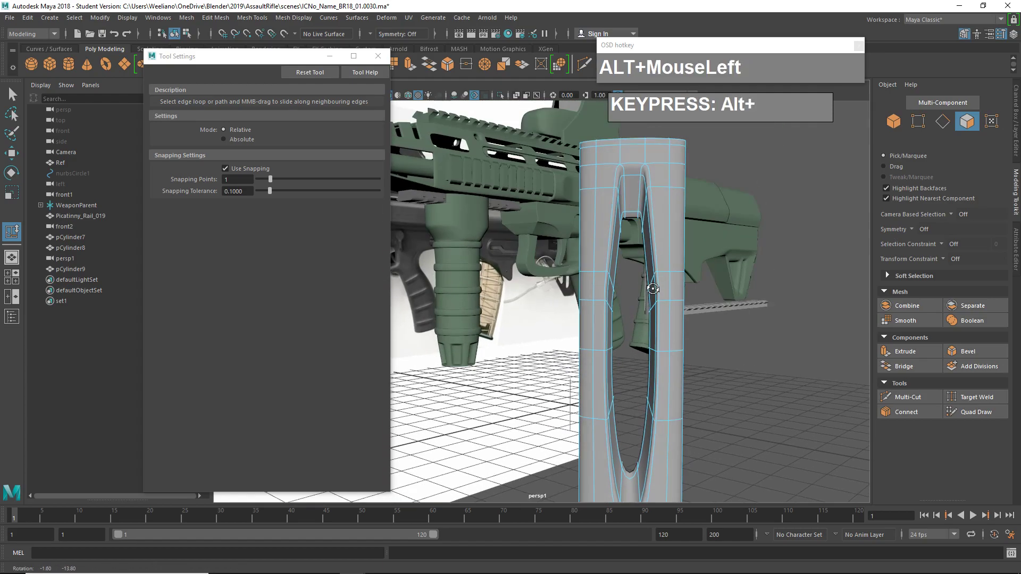
- Close the Slide Edge tool settings and delete all faces of the slotted section's lower half
{"action": "scroll", "coordinate": [622, 305], "scroll_direction": "down", "scroll_amount": 2}
{"action": "middle_click_drag", "start_coordinate": [621, 304], "coordinate": [641, 318], "text": "alt"}
{"action": "scroll", "coordinate": [641, 315], "scroll_direction": "up", "scroll_amount": 3}
{"action": "right_click_drag", "start_coordinate": [642, 316], "coordinate": [662, 347]}
{"action": "middle_click_drag", "start_coordinate": [629, 165], "coordinate": [597, 168], "text": "alt"}
{"action": "left_click", "coordinate": [377, 56]}
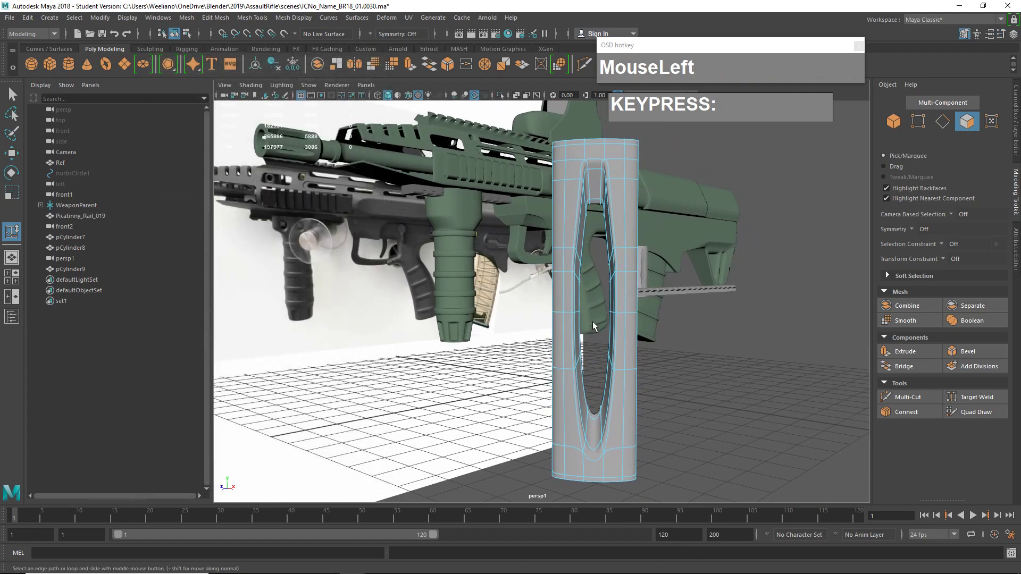
{"action": "middle_click_drag", "start_coordinate": [553, 336], "coordinate": [561, 304], "text": "alt"}
{"action": "left_click_drag", "start_coordinate": [561, 304], "coordinate": [682, 414]}
{"action": "left_click_drag", "start_coordinate": [709, 451], "coordinate": [604, 444]}
{"action": "key", "text": "Delete"}
- Delete the strip of rounded side faces along one outer edge of the half section, keeping the slot's adjoining face out of the selection
{"action": "middle_click_drag", "start_coordinate": [604, 444], "coordinate": [614, 475], "text": "alt"}
{"action": "left_click_drag", "start_coordinate": [614, 471], "coordinate": [572, 434], "text": "alt"}
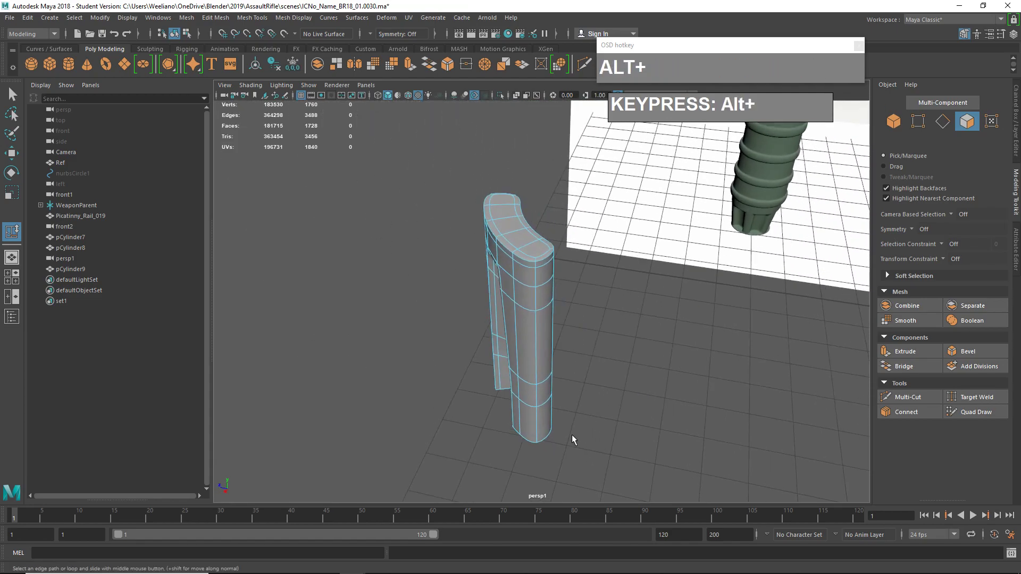
{"action": "left_click", "coordinate": [546, 255]}
{"action": "left_click", "coordinate": [546, 261], "text": "shift"}
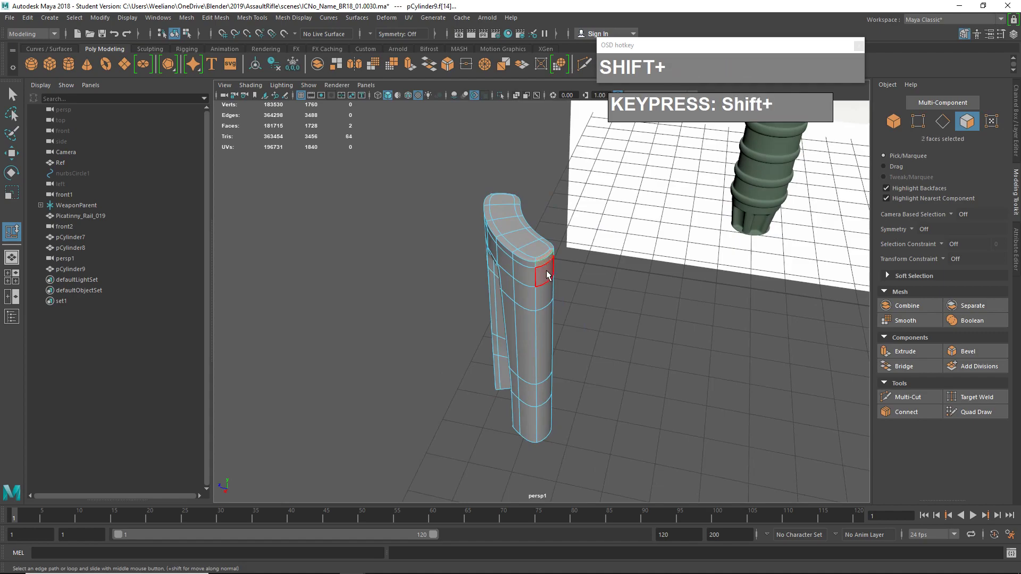
{"action": "left_click", "coordinate": [543, 351], "text": "shift"}
{"action": "key", "text": "shift+Delete"}
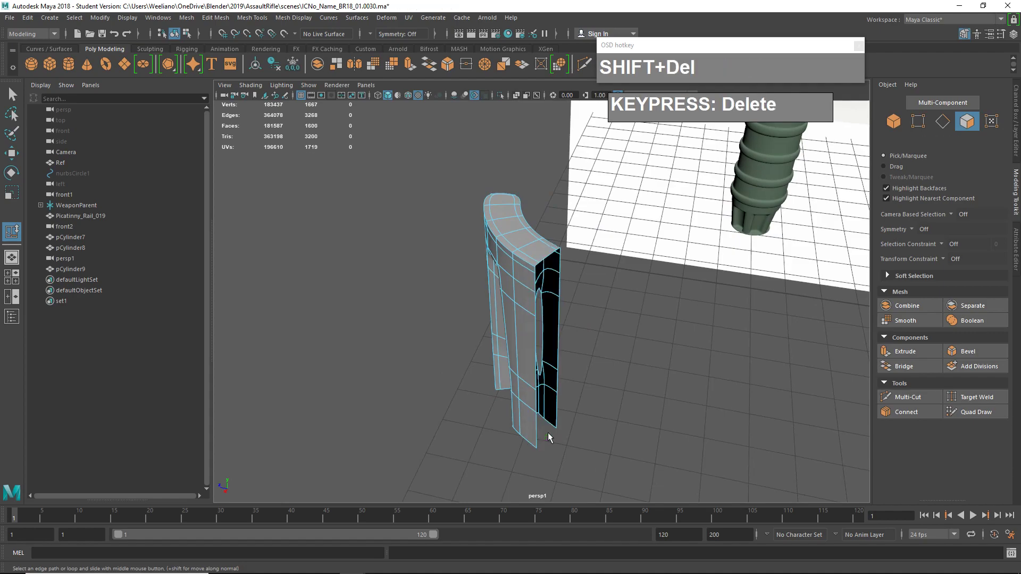
{"action": "left_click_drag", "start_coordinate": [475, 415], "coordinate": [537, 400], "text": "alt"}
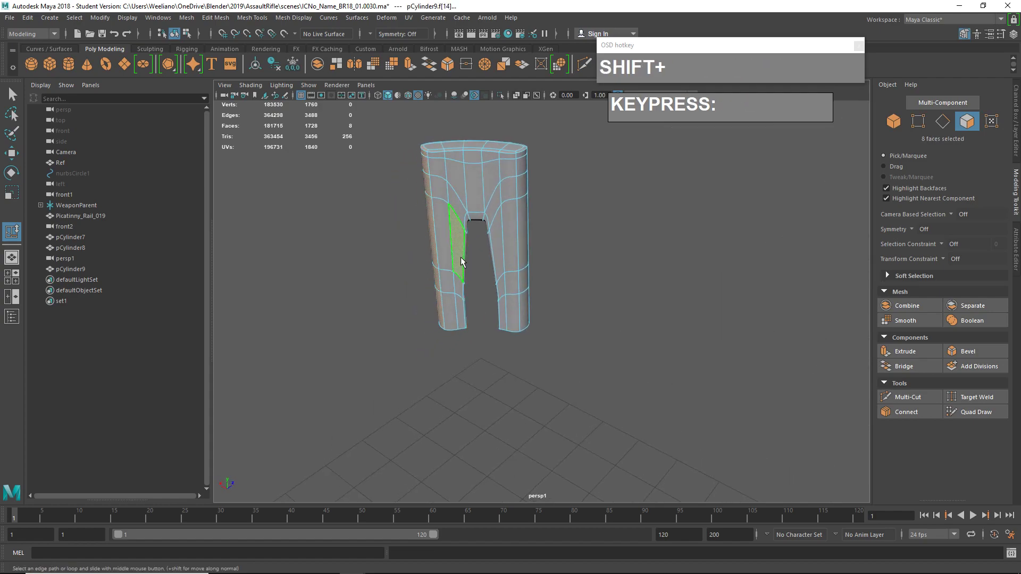
{"action": "left_click", "coordinate": [461, 262], "text": "shift"}
{"action": "left_click_drag", "start_coordinate": [463, 319], "coordinate": [722, 319], "text": "alt"}
{"action": "key", "text": "alt+Delete"}
- Delete the matching strip of seven rounded side faces along the section's opposite outer edge
{"action": "scroll", "coordinate": [679, 303], "scroll_direction": "up", "scroll_amount": 2}
{"action": "middle_click_drag", "start_coordinate": [679, 303], "coordinate": [649, 251], "text": "alt"}
{"action": "left_click", "coordinate": [606, 157]}
{"action": "left_click", "coordinate": [594, 166], "text": "shift"}
{"action": "left_click", "coordinate": [594, 255], "text": "shift"}
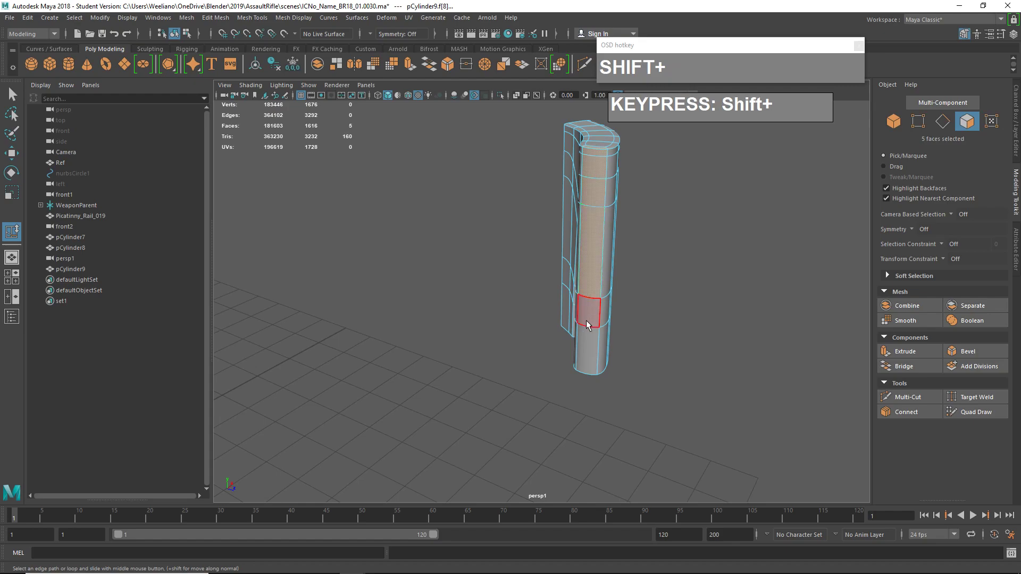
{"action": "left_click", "coordinate": [588, 315], "text": "shift"}
{"action": "left_click", "coordinate": [588, 343], "text": "shift"}
{"action": "middle_click_drag", "start_coordinate": [636, 330], "coordinate": [629, 412], "text": "alt"}
{"action": "scroll", "coordinate": [654, 367], "scroll_direction": "up", "scroll_amount": 5}
{"action": "middle_click_drag", "start_coordinate": [682, 321], "coordinate": [606, 278], "text": "alt"}
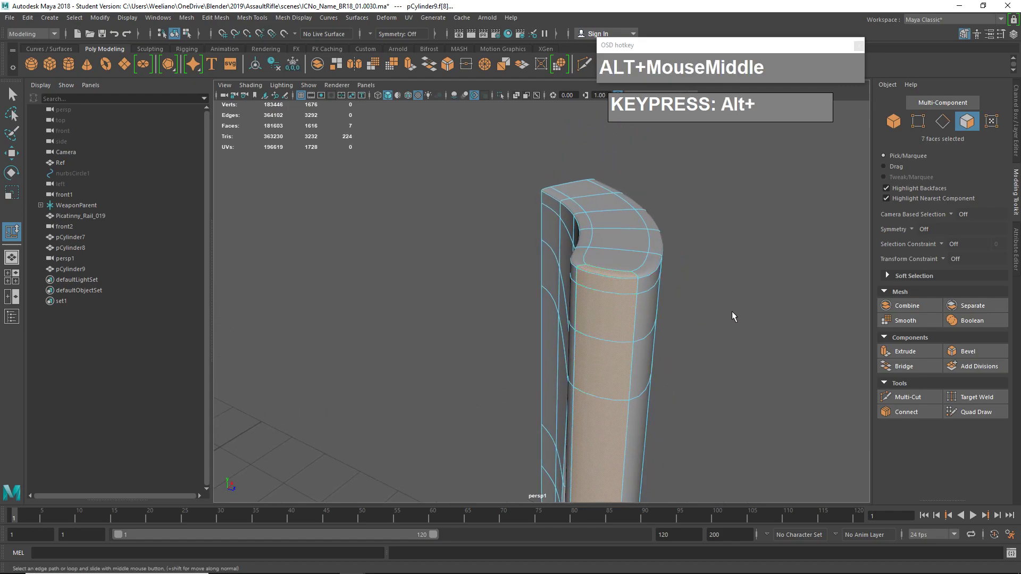
{"action": "key", "text": "Delete"}
- Return to object selection and select the trimmed half section with the Move tool active
{"action": "left_click_drag", "start_coordinate": [732, 313], "coordinate": [576, 370], "text": "alt"}
{"action": "scroll", "coordinate": [587, 411], "scroll_direction": "down", "scroll_amount": 5}
{"action": "scroll", "coordinate": [600, 353], "scroll_direction": "down", "scroll_amount": 3}
{"action": "middle_click_drag", "start_coordinate": [621, 355], "coordinate": [598, 384], "text": "alt"}
{"action": "left_click_drag", "start_coordinate": [611, 365], "coordinate": [559, 334], "text": "alt"}
{"action": "right_click_drag", "start_coordinate": [561, 258], "coordinate": [596, 271]}
{"action": "left_click_drag", "start_coordinate": [566, 296], "coordinate": [625, 381], "text": "alt"}
{"action": "key", "text": "w"}
{"action": "left_click_drag", "start_coordinate": [567, 287], "coordinate": [680, 273], "text": "alt"}
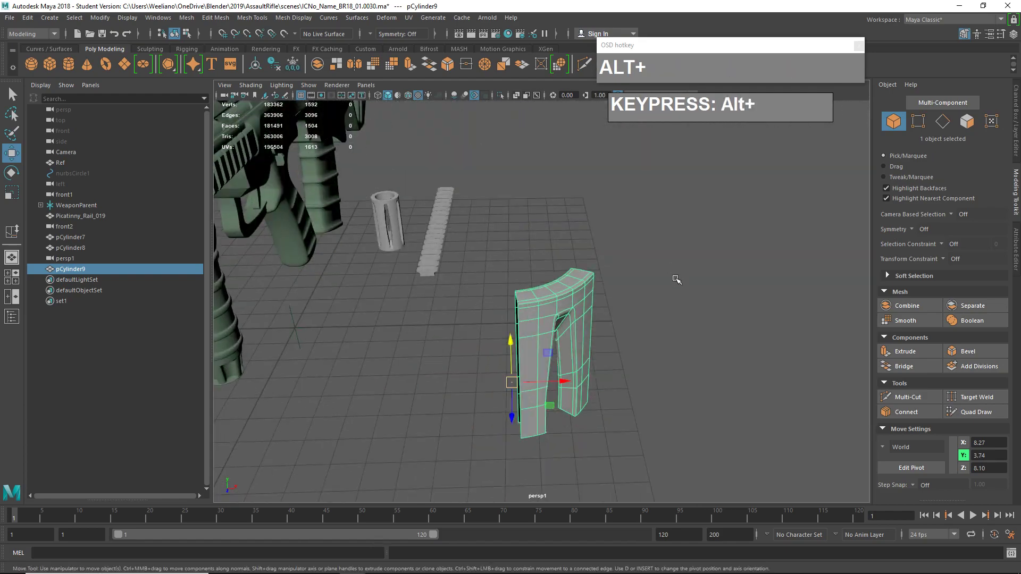
- Open the Duplicate Special options for the section, reset them to defaults and set the geometry type to Instance
{"action": "middle_click_drag", "start_coordinate": [664, 301], "coordinate": [664, 290], "text": "alt"}
{"action": "scroll", "coordinate": [501, 269], "scroll_direction": "up", "scroll_amount": 4}
{"action": "middle_click_drag", "start_coordinate": [500, 267], "coordinate": [466, 194], "text": "alt"}
{"action": "left_click", "coordinate": [27, 17]}
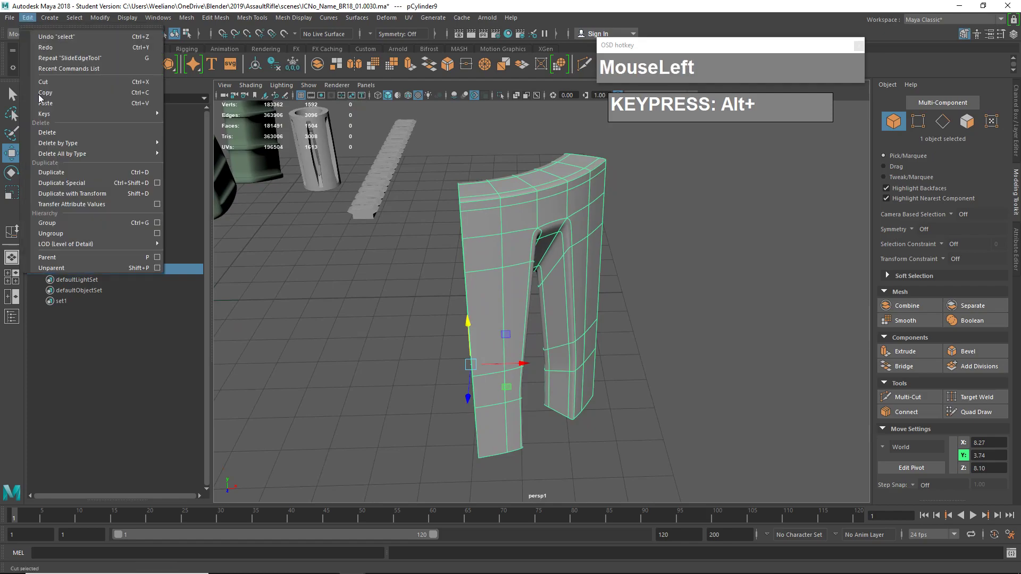
{"action": "left_click", "coordinate": [156, 184]}
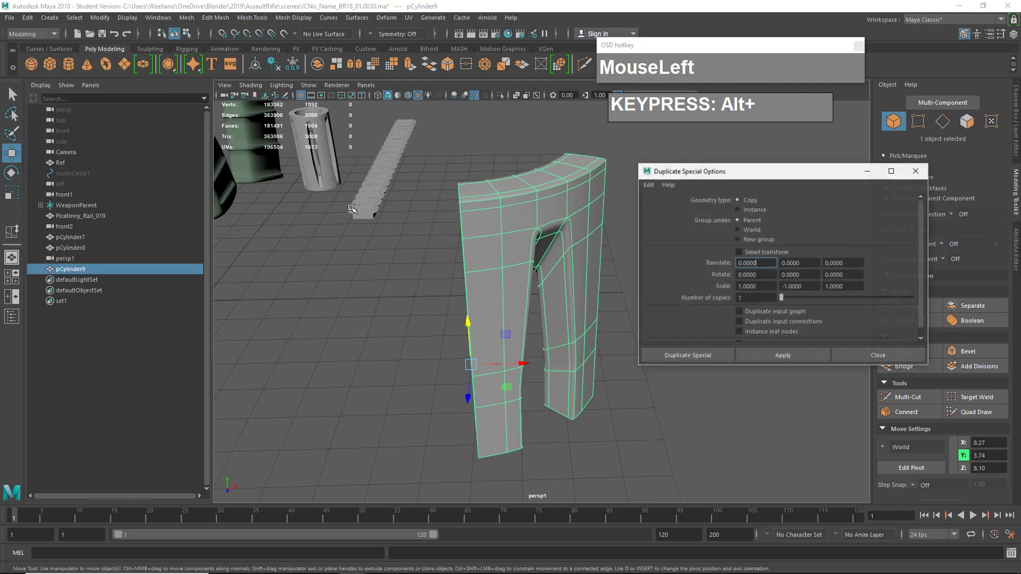
{"action": "left_click_drag", "start_coordinate": [802, 177], "coordinate": [789, 208]}
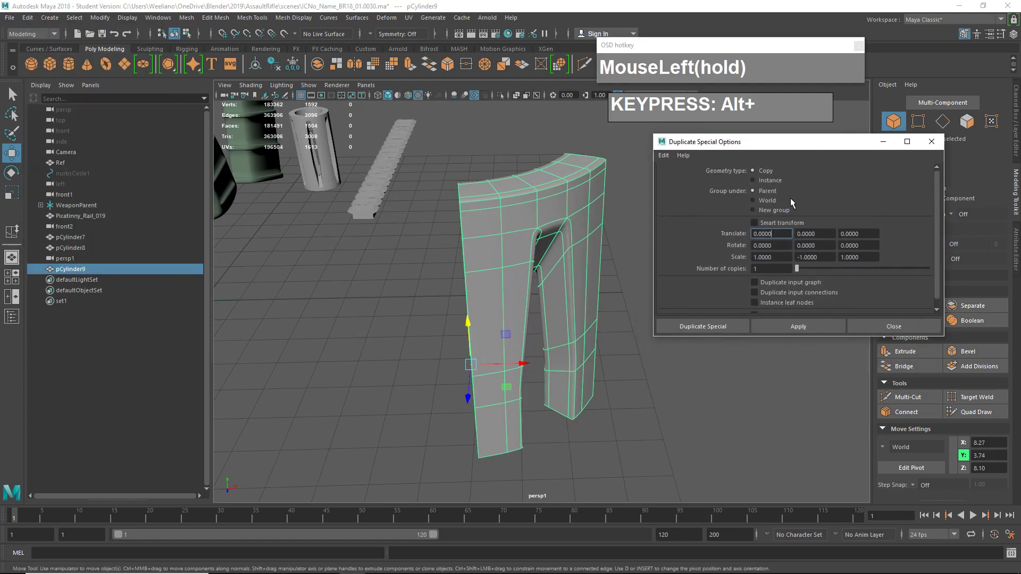
{"action": "left_click", "coordinate": [753, 180]}
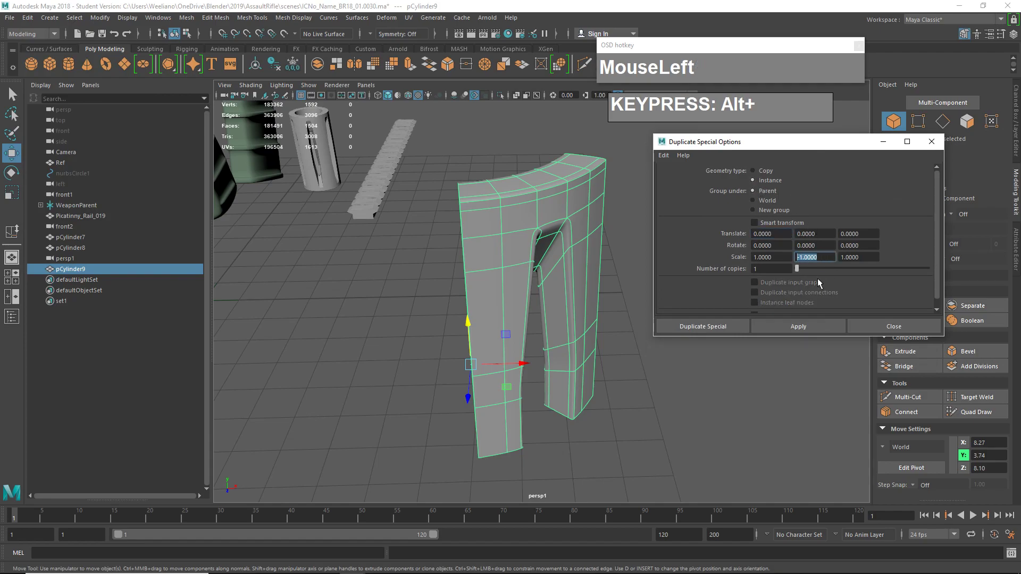
{"action": "type", "text": "1"}
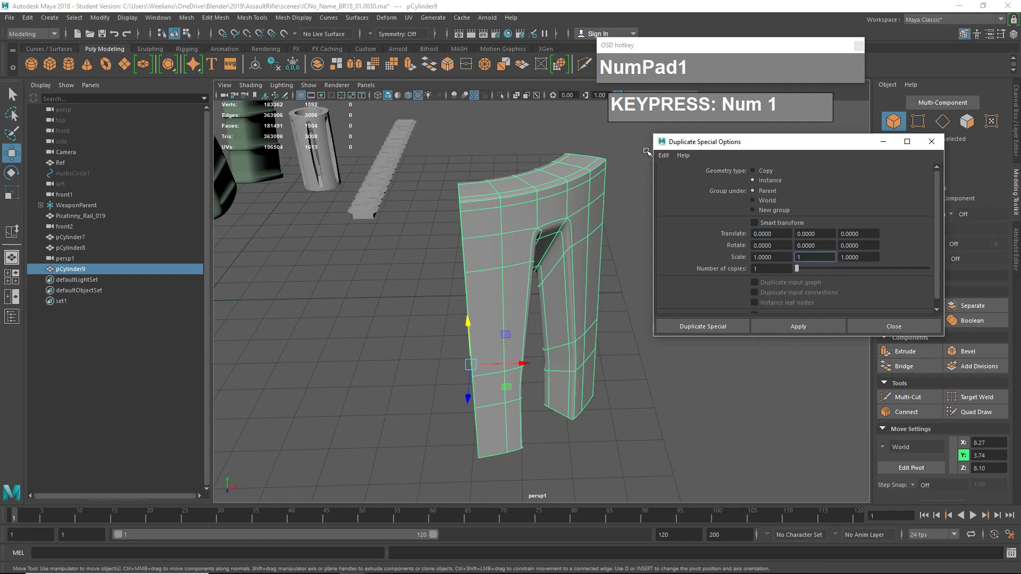
{"action": "left_click", "coordinate": [665, 155]}
{"action": "left_click", "coordinate": [674, 177]}
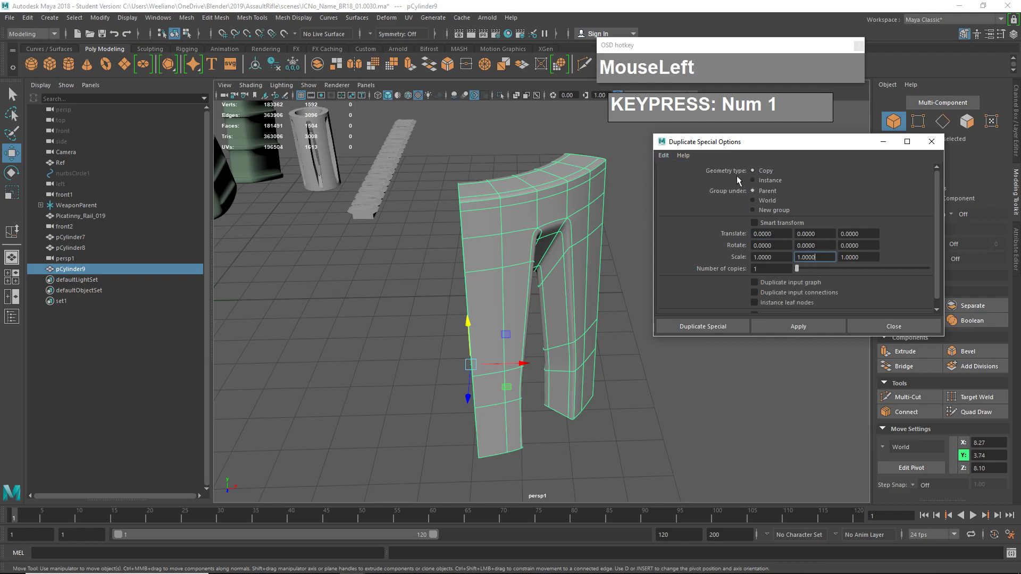
{"action": "left_click", "coordinate": [752, 180]}
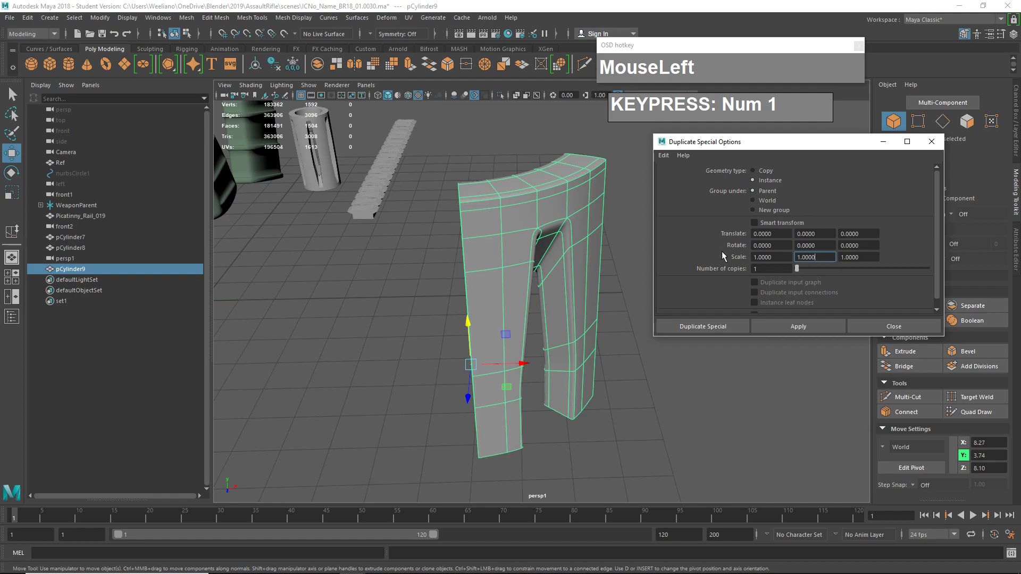
- Examine the section's pivot and axis handles from several angles to identify the rotation axis for the copies
{"action": "middle_click_drag", "start_coordinate": [617, 252], "coordinate": [585, 256], "text": "alt"}
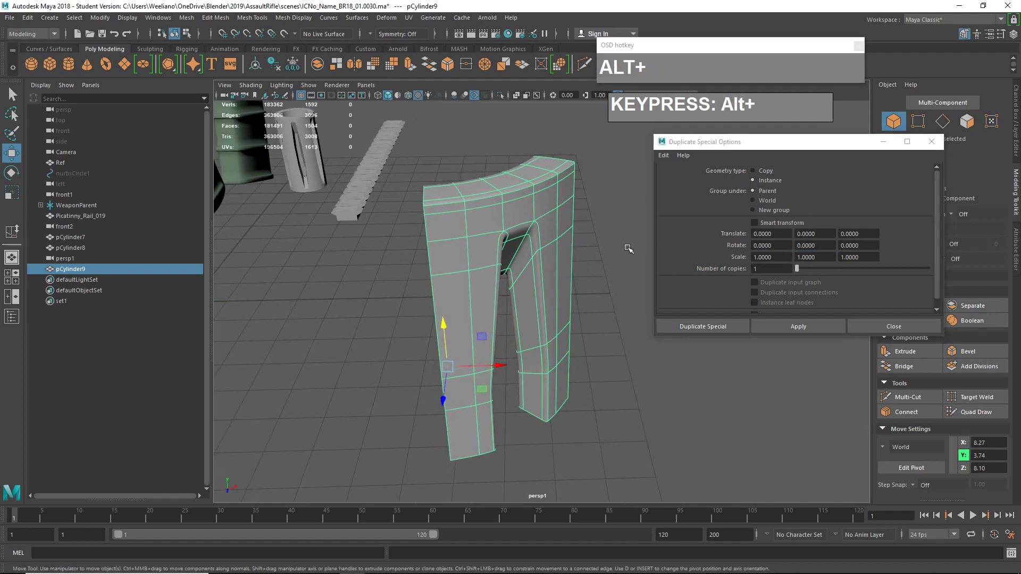
{"action": "left_click_drag", "start_coordinate": [576, 241], "coordinate": [592, 255], "text": "alt"}
{"action": "middle_click_drag", "start_coordinate": [495, 225], "coordinate": [532, 274], "text": "alt"}
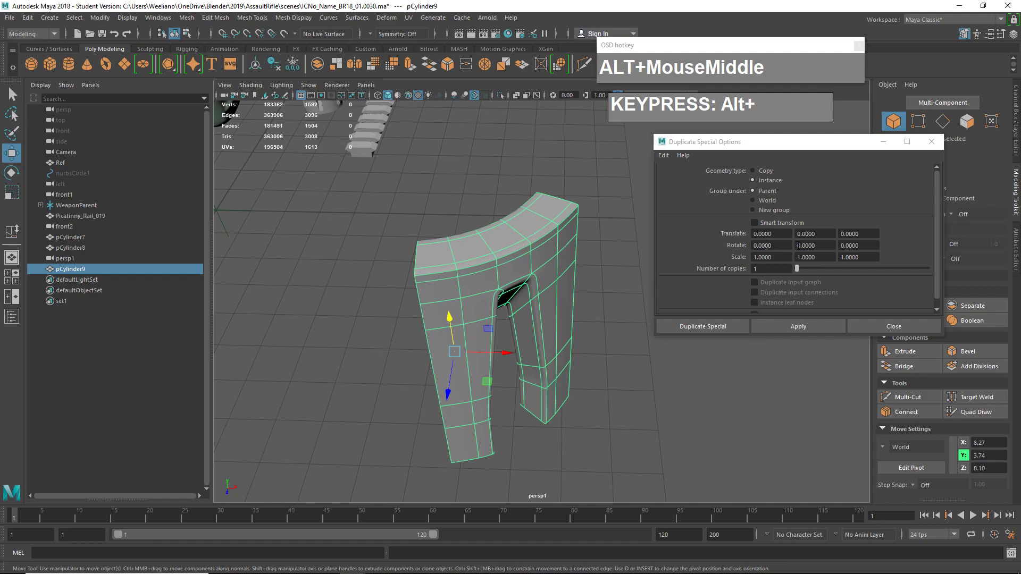
{"action": "left_click", "coordinate": [824, 248]}
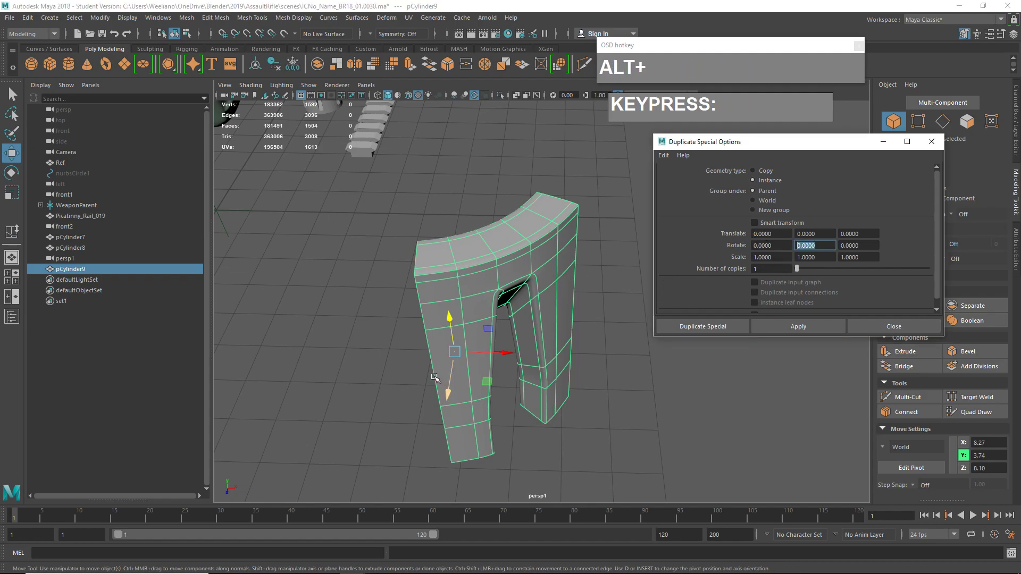
{"action": "left_click", "coordinate": [399, 382]}
{"action": "left_click", "coordinate": [465, 362]}
{"action": "left_click_drag", "start_coordinate": [466, 362], "coordinate": [547, 353], "text": "alt"}
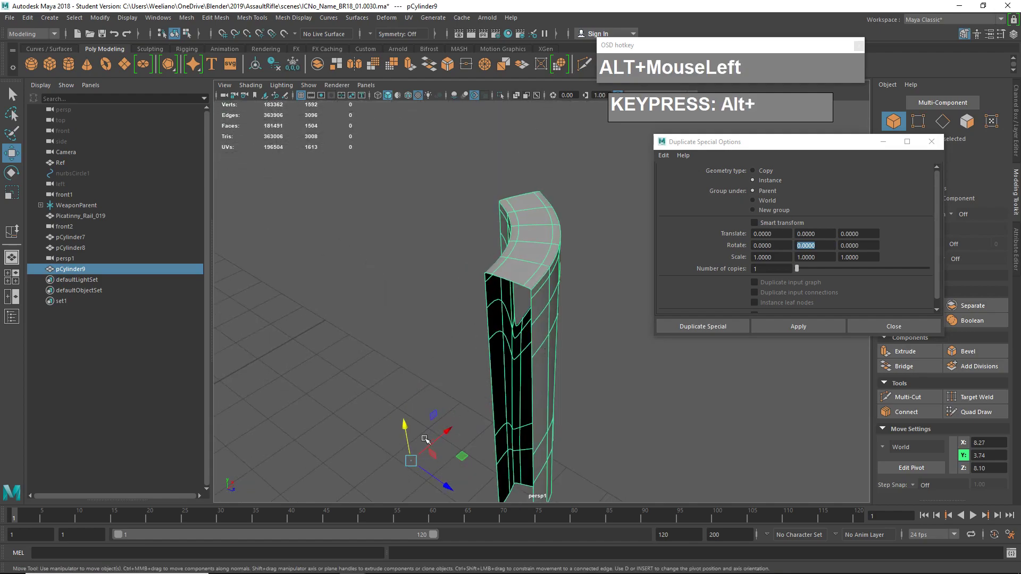
{"action": "left_click", "coordinate": [414, 438]}
{"action": "left_click", "coordinate": [536, 401]}
{"action": "middle_click_drag", "start_coordinate": [425, 448], "coordinate": [404, 411], "text": "alt"}
{"action": "left_click_drag", "start_coordinate": [395, 440], "coordinate": [730, 261], "text": "alt"}
- Duplicate the section as 5 instances, each rotated 60 degrees about Y, to close the ring
{"action": "left_click", "coordinate": [823, 246]}
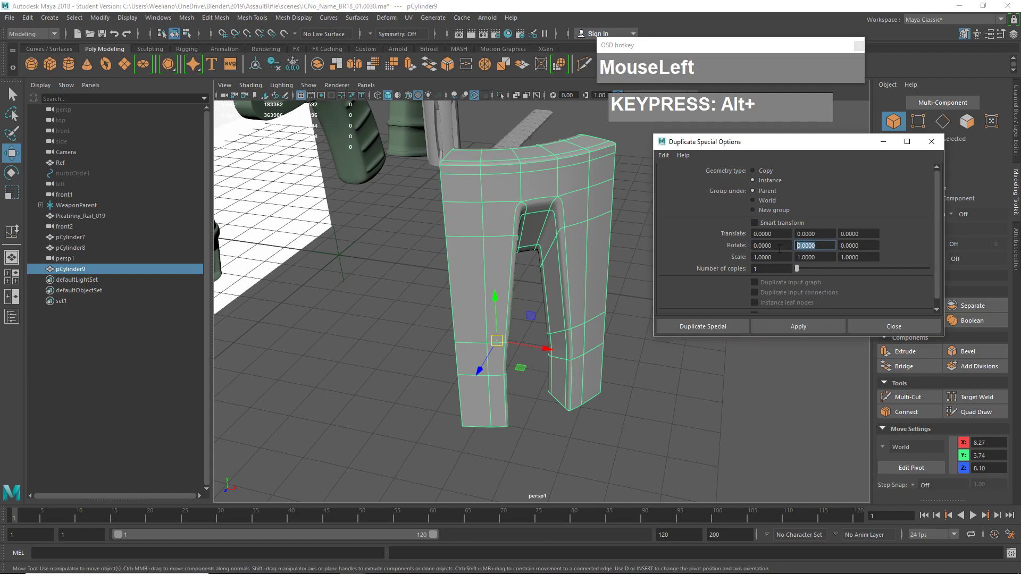
{"action": "type", "text": "60"}
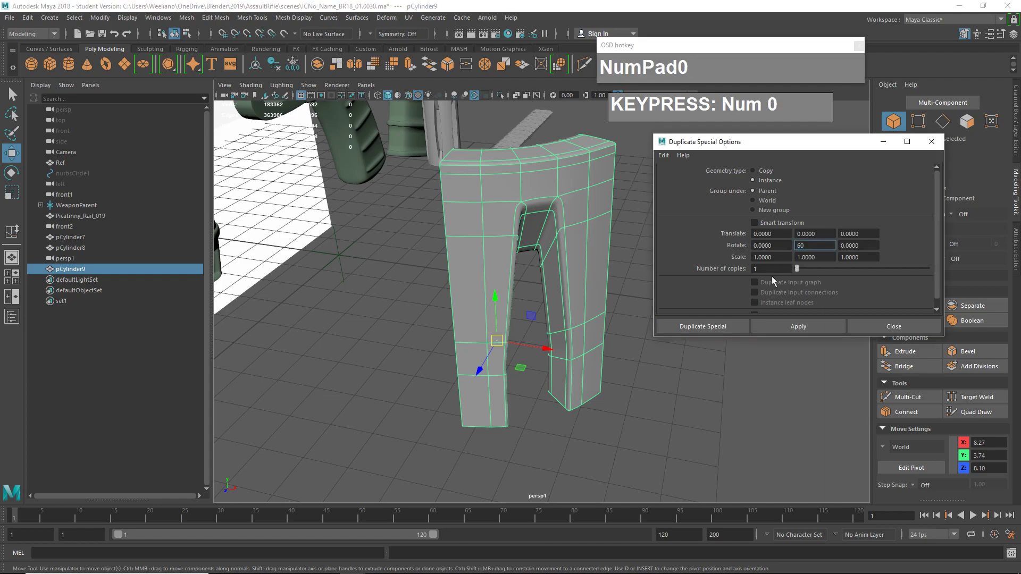
{"action": "left_click", "coordinate": [776, 269]}
{"action": "type", "text": "5"}
{"action": "middle_click_drag", "start_coordinate": [585, 266], "coordinate": [593, 308], "text": "alt"}
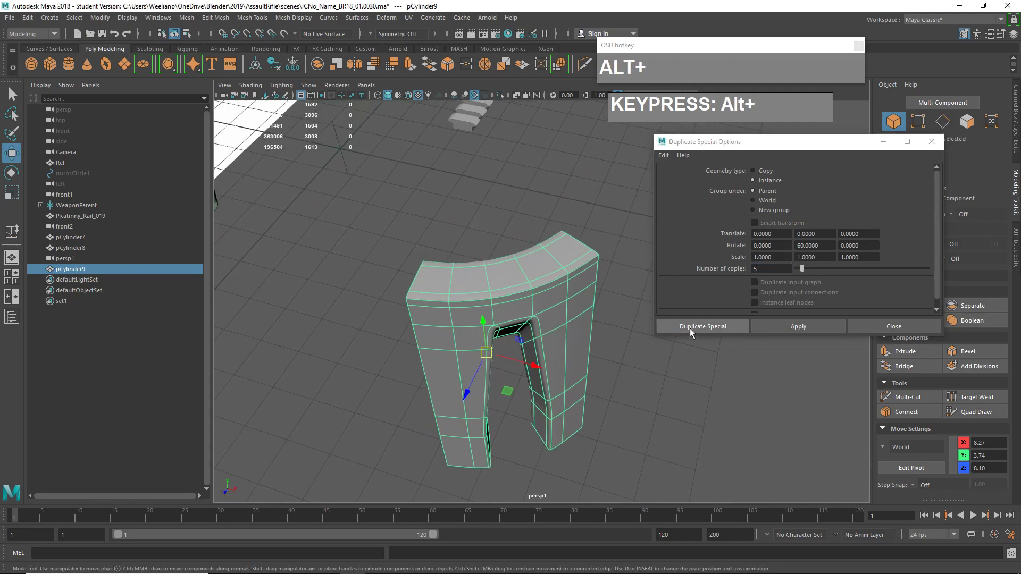
{"action": "left_click", "coordinate": [688, 327]}
- Examine the ring of instanced sections from above and from the side
{"action": "left_click_drag", "start_coordinate": [616, 330], "coordinate": [583, 371], "text": "alt"}
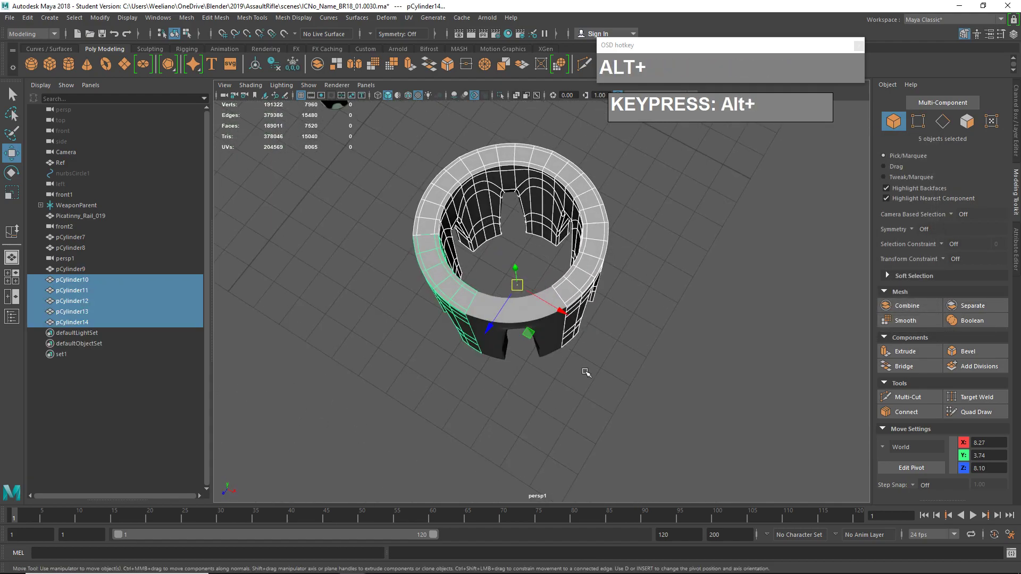
{"action": "right_click_drag", "start_coordinate": [583, 371], "coordinate": [649, 362], "text": "alt"}
{"action": "left_click", "coordinate": [611, 360]}
{"action": "left_click_drag", "start_coordinate": [649, 363], "coordinate": [567, 323], "text": "alt"}
{"action": "left_click", "coordinate": [567, 335]}
{"action": "left_click_drag", "start_coordinate": [630, 291], "coordinate": [523, 311], "text": "alt"}
{"action": "left_click", "coordinate": [572, 291]}
{"action": "left_click", "coordinate": [534, 292]}
{"action": "left_click_drag", "start_coordinate": [612, 288], "coordinate": [636, 312], "text": "alt"}
{"action": "left_click", "coordinate": [652, 320]}
{"action": "middle_click_drag", "start_coordinate": [533, 291], "coordinate": [564, 304], "text": "alt"}
- Turn on Wireframe on Shaded in the viewport and clear the selection
{"action": "left_click_drag", "start_coordinate": [486, 304], "coordinate": [276, 117]}
{"action": "left_click", "coordinate": [490, 302]}
{"action": "left_click", "coordinate": [251, 85]}
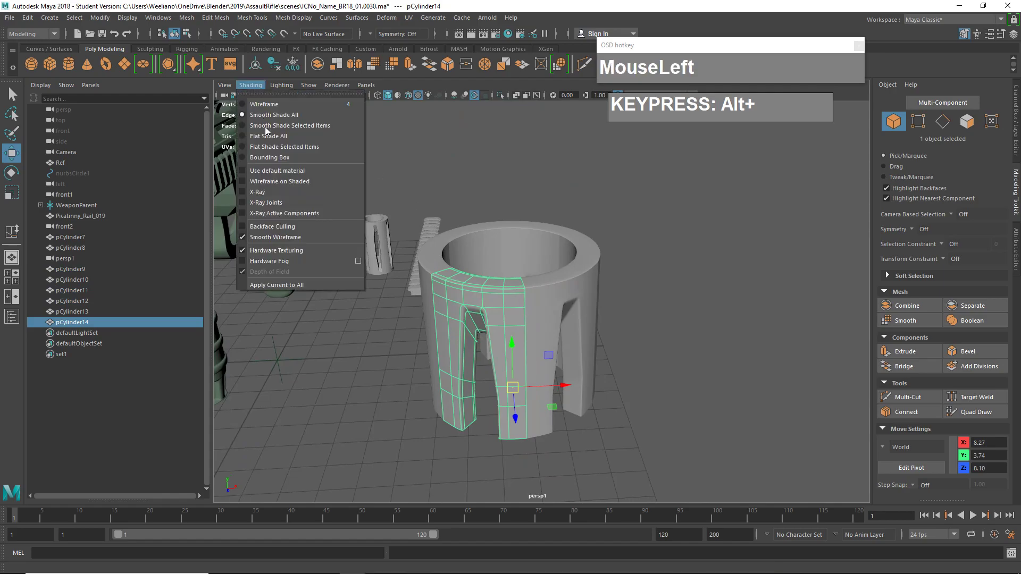
{"action": "left_click", "coordinate": [289, 184]}
{"action": "left_click", "coordinate": [542, 215]}
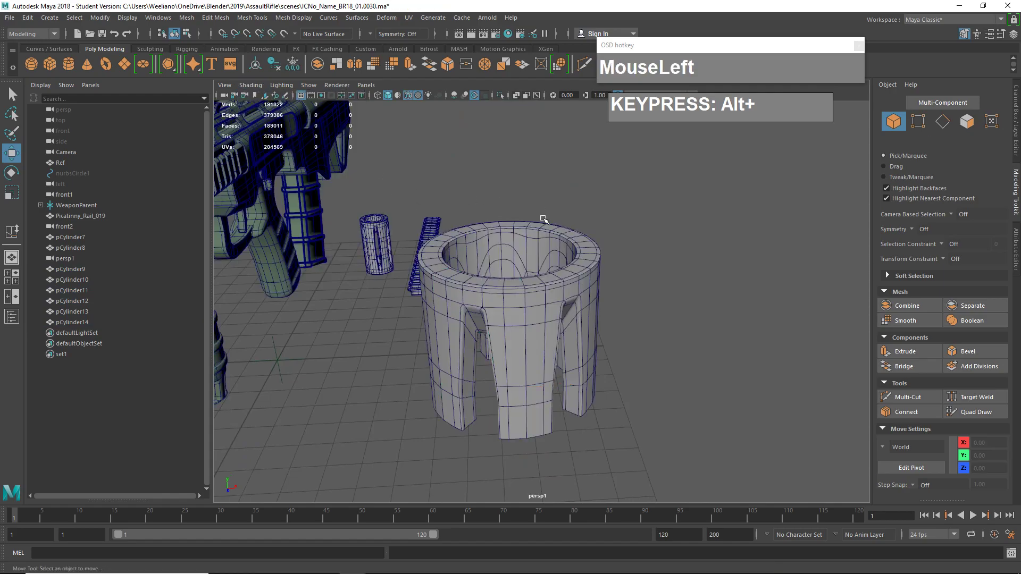
- Examine the ring's wireframe up close and check the heads-up Poly Count display option
{"action": "scroll", "coordinate": [584, 235], "scroll_direction": "up", "scroll_amount": 3}
{"action": "left_click_drag", "start_coordinate": [587, 235], "coordinate": [564, 239], "text": "alt"}
{"action": "middle_click_drag", "start_coordinate": [563, 239], "coordinate": [350, 134], "text": "alt"}
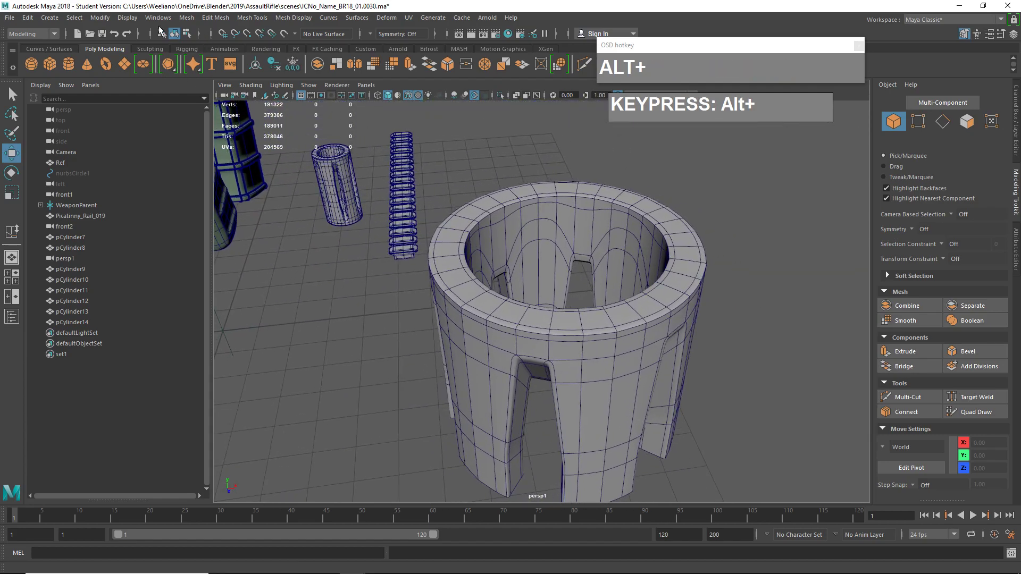
{"action": "left_click_drag", "start_coordinate": [135, 18], "coordinate": [164, 55]}
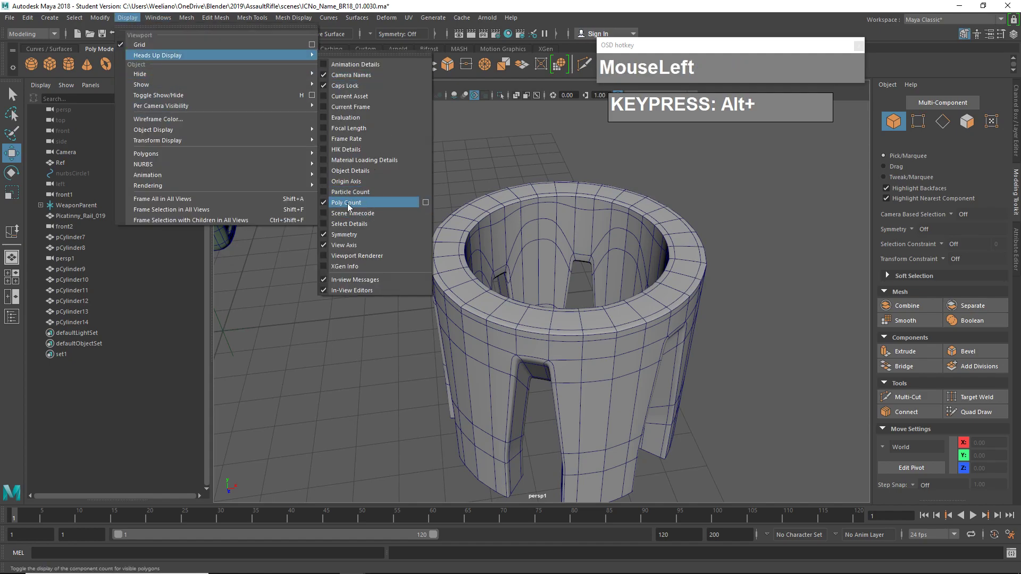
{"action": "left_click", "coordinate": [347, 204]}
{"action": "left_click_drag", "start_coordinate": [599, 351], "coordinate": [620, 323], "text": "alt"}
{"action": "scroll", "coordinate": [599, 349], "scroll_direction": "down", "scroll_amount": 3}
{"action": "scroll", "coordinate": [628, 330], "scroll_direction": "up", "scroll_amount": 3}
{"action": "left_click", "coordinate": [620, 323]}
{"action": "left_click_drag", "start_coordinate": [702, 348], "coordinate": [652, 345], "text": "alt"}
- Select all six ring sections and combine them into one mesh
{"action": "scroll", "coordinate": [609, 330], "scroll_direction": "down", "scroll_amount": 5}
{"action": "left_click_drag", "start_coordinate": [465, 221], "coordinate": [665, 359]}
{"action": "scroll", "coordinate": [663, 359], "scroll_direction": "up", "scroll_amount": 2}
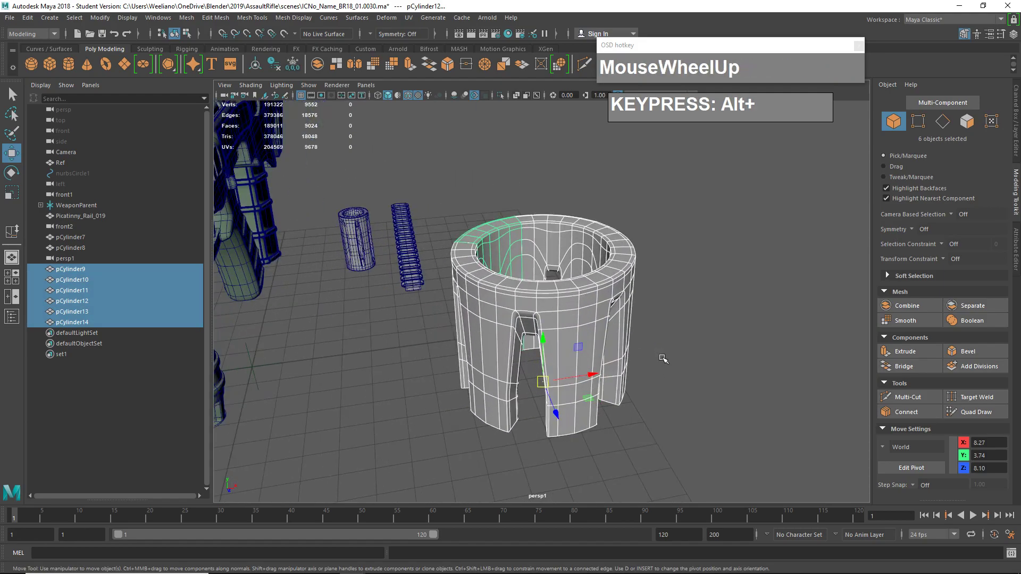
{"action": "left_click", "coordinate": [190, 20]}
{"action": "left_click", "coordinate": [210, 64]}
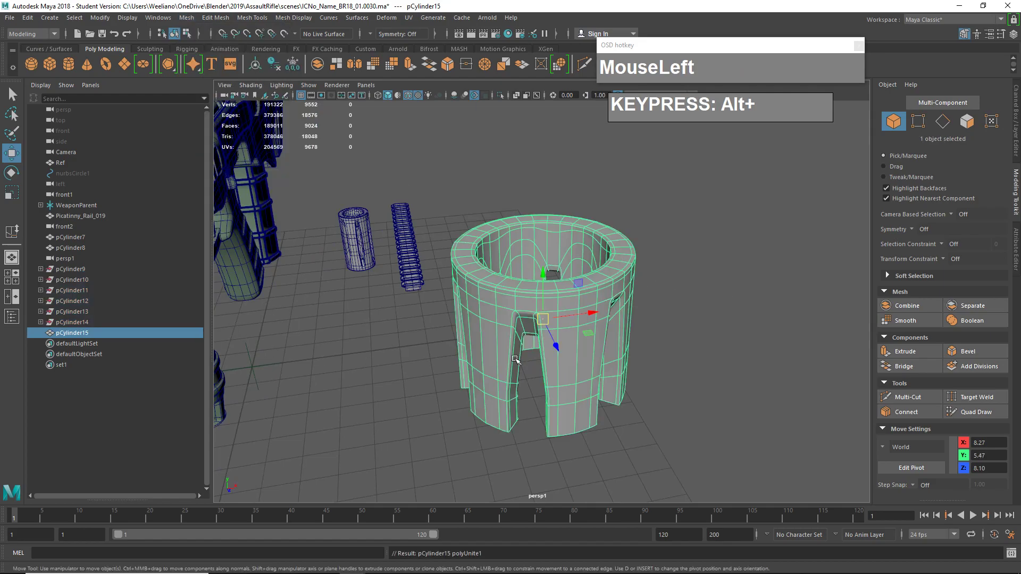
- Switch to face selection and test-select faces on neighbouring sections to check the seams of the combined ring
{"action": "scroll", "coordinate": [531, 357], "scroll_direction": "up", "scroll_amount": 2}
{"action": "left_click_drag", "start_coordinate": [549, 355], "coordinate": [590, 306], "text": "alt"}
{"action": "right_click_drag", "start_coordinate": [590, 307], "coordinate": [593, 328]}
{"action": "left_click", "coordinate": [590, 296]}
{"action": "double_click", "coordinate": [628, 287], "text": "shift"}
{"action": "left_click_drag", "start_coordinate": [627, 287], "coordinate": [585, 308], "text": "alt"}
{"action": "double_click", "coordinate": [664, 304]}
{"action": "left_click_drag", "start_coordinate": [664, 305], "coordinate": [711, 255], "text": "alt"}
{"action": "double_click", "coordinate": [711, 254]}
{"action": "scroll", "coordinate": [618, 340], "scroll_direction": "down", "scroll_amount": 4}
{"action": "left_click_drag", "start_coordinate": [600, 324], "coordinate": [659, 277], "text": "alt"}
- Select every vertex of the combined ring in wireframe display, and return to shaded display
{"action": "right_click_drag", "start_coordinate": [598, 257], "coordinate": [546, 258]}
{"action": "left_click_drag", "start_coordinate": [546, 257], "coordinate": [638, 321], "text": "alt"}
{"action": "key", "text": "4"}
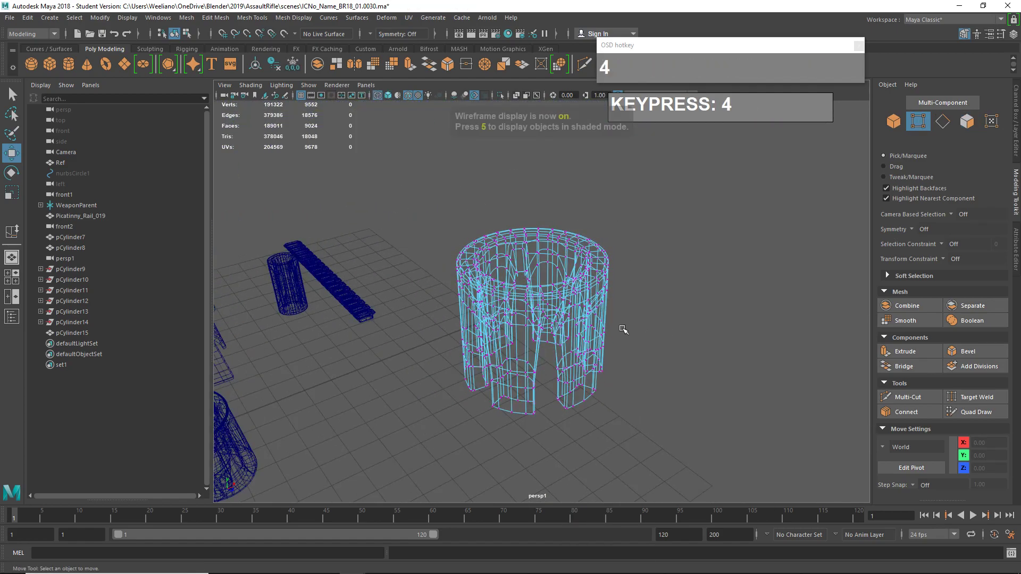
{"action": "left_click_drag", "start_coordinate": [405, 199], "coordinate": [468, 343]}
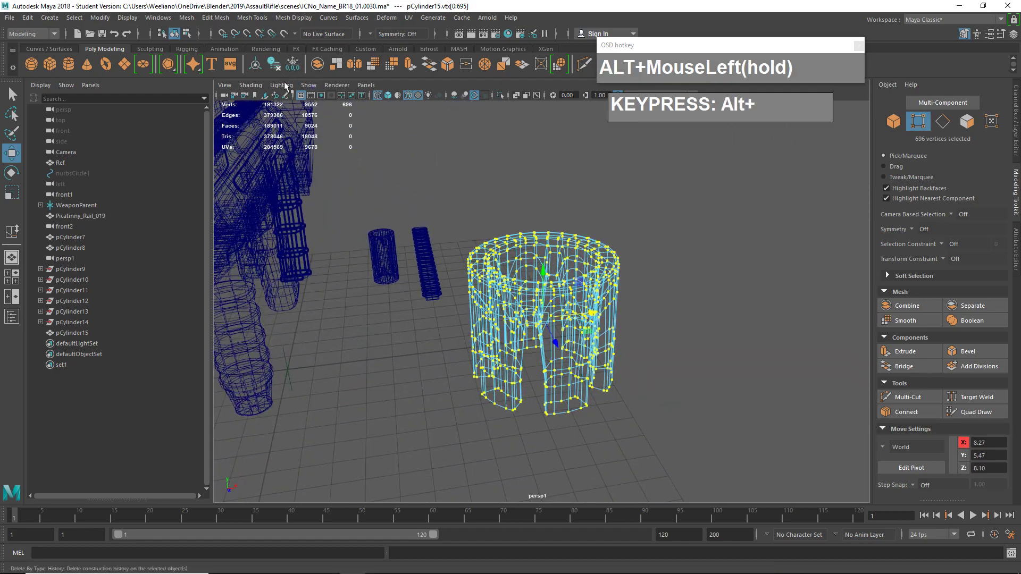
{"action": "middle_click_drag", "start_coordinate": [314, 110], "coordinate": [351, 113], "text": "alt"}
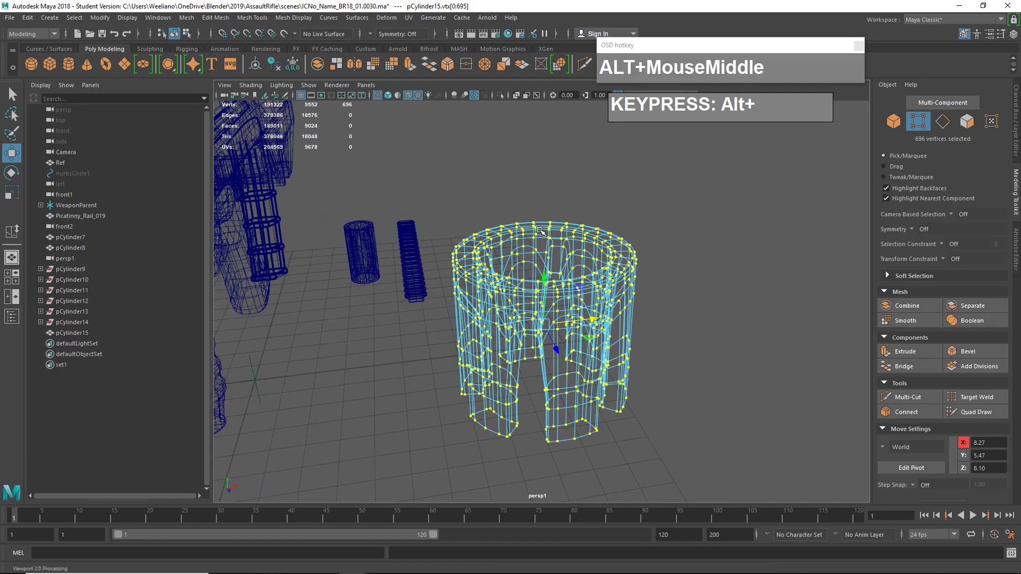
{"action": "mouse_move", "coordinate": [578, 249]}
{"action": "left_mouse_down", "text": "alt"}
{"action": "mouse_move", "coordinate": [582, 276]}
{"action": "mouse_move", "coordinate": [574, 259]}
{"action": "mouse_move", "coordinate": [593, 243]}
{"action": "left_mouse_up", "text": "alt"}
{"action": "scroll", "coordinate": [574, 259], "scroll_direction": "up", "scroll_amount": 3}
{"action": "key", "text": "5"}
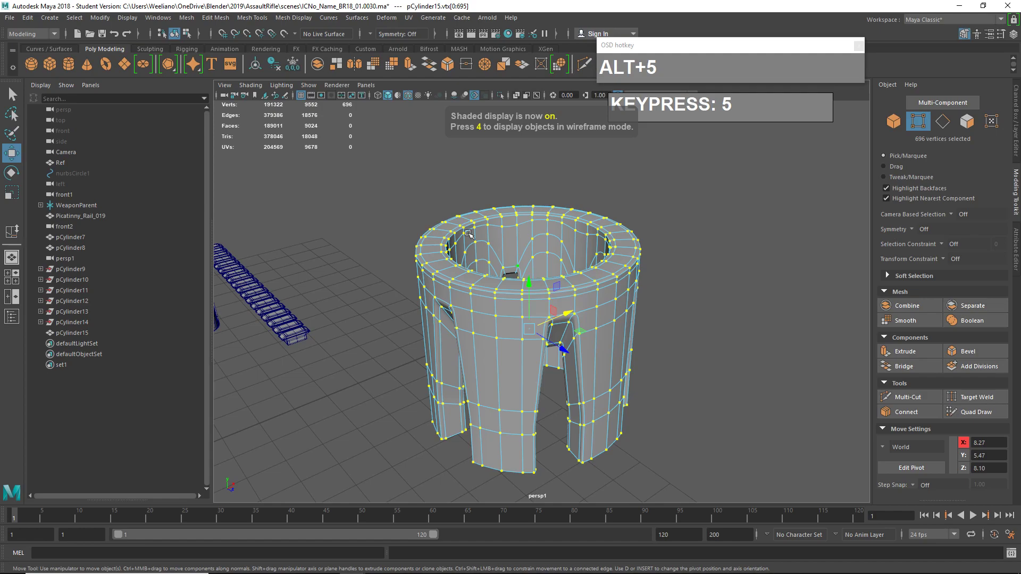
- Merge all selected ring vertices with a threshold of 0.01 and check the slots on the merged mesh
{"action": "left_click", "coordinate": [197, 20]}
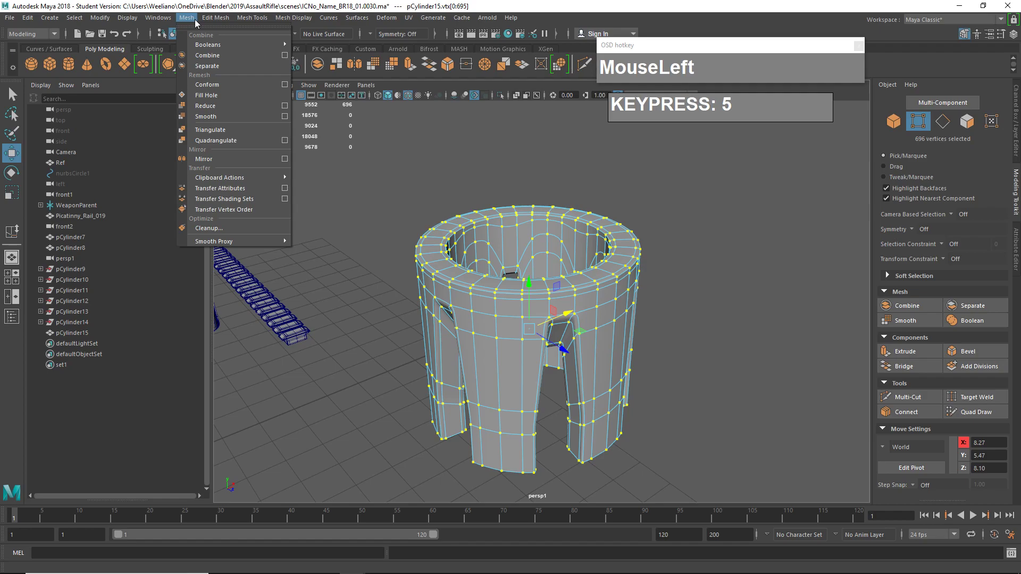
{"action": "left_click", "coordinate": [187, 18]}
{"action": "left_click", "coordinate": [215, 17]}
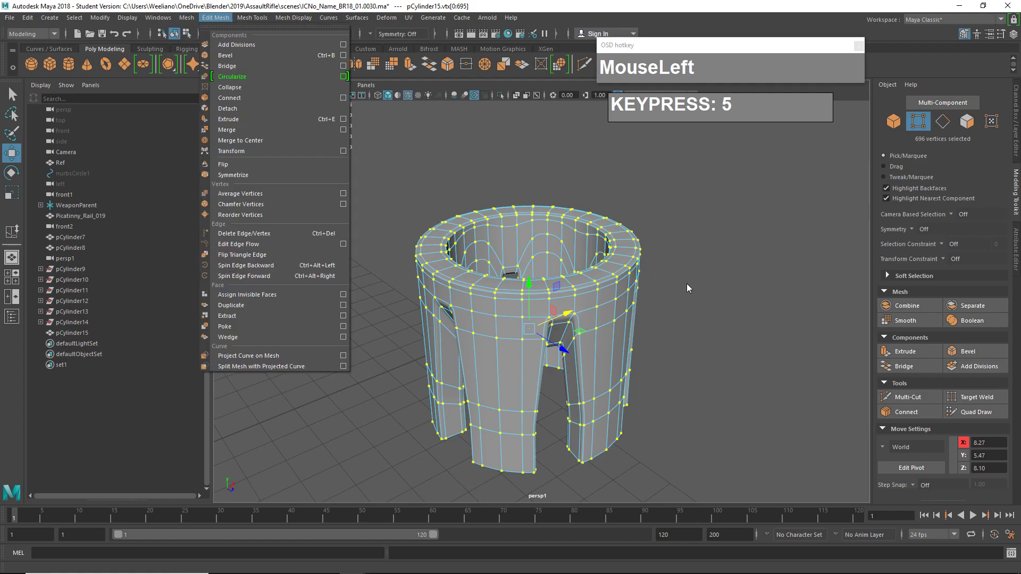
{"action": "scroll", "coordinate": [572, 350], "scroll_direction": "down", "scroll_amount": 1}
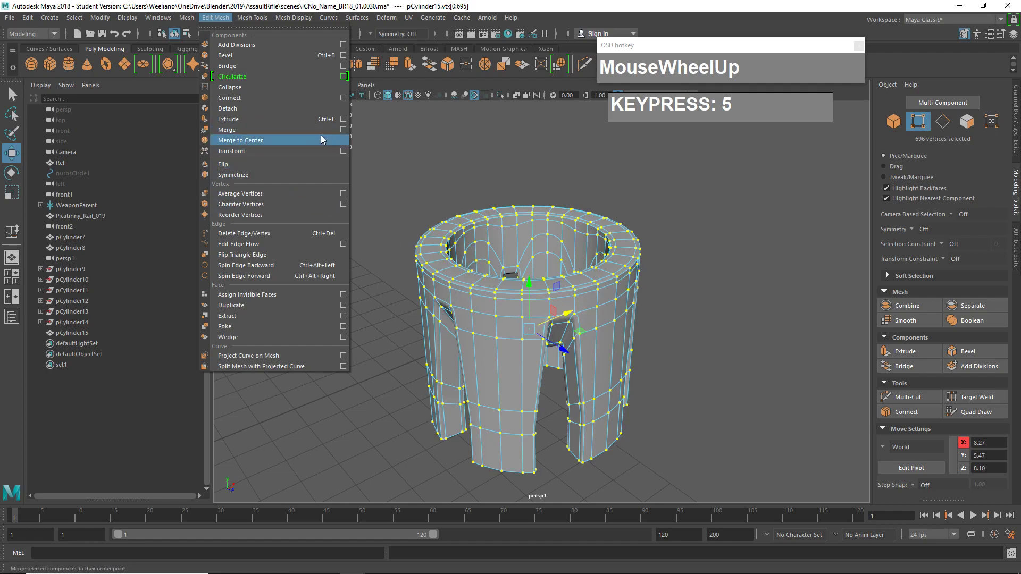
{"action": "left_click", "coordinate": [344, 131]}
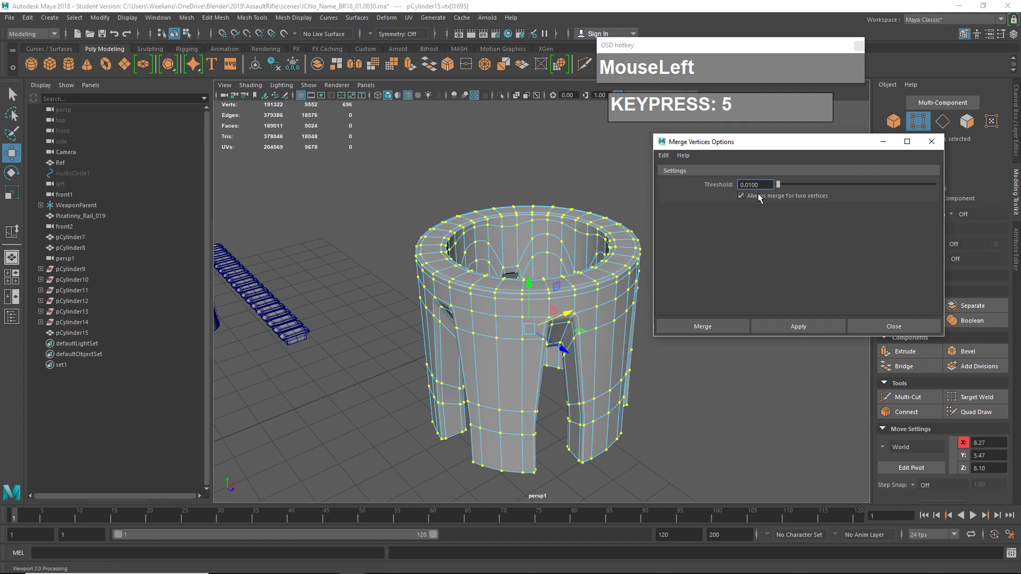
{"action": "scroll", "coordinate": [761, 183], "scroll_direction": "up", "scroll_amount": 1}
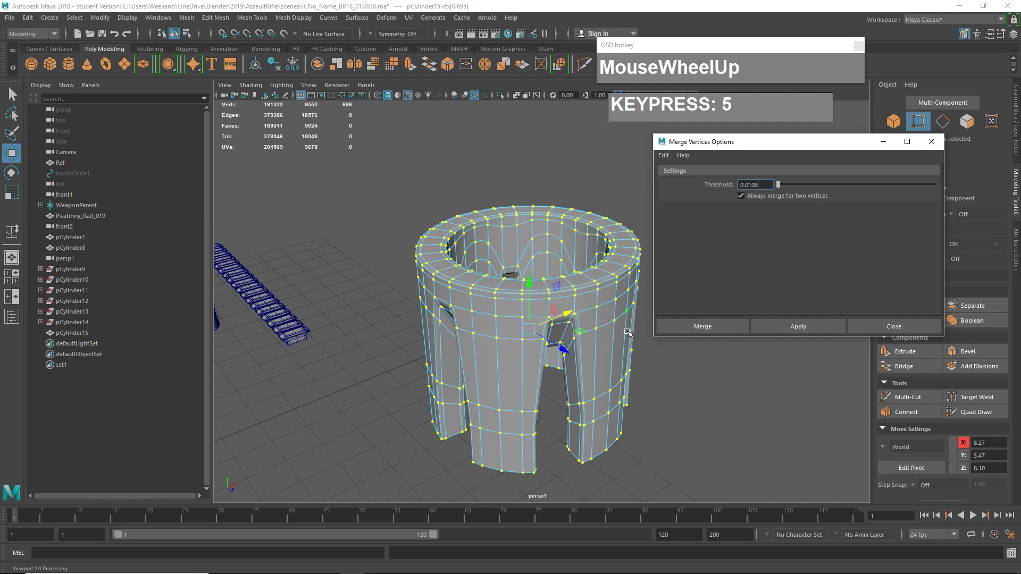
{"action": "left_click_drag", "start_coordinate": [681, 325], "coordinate": [675, 372]}
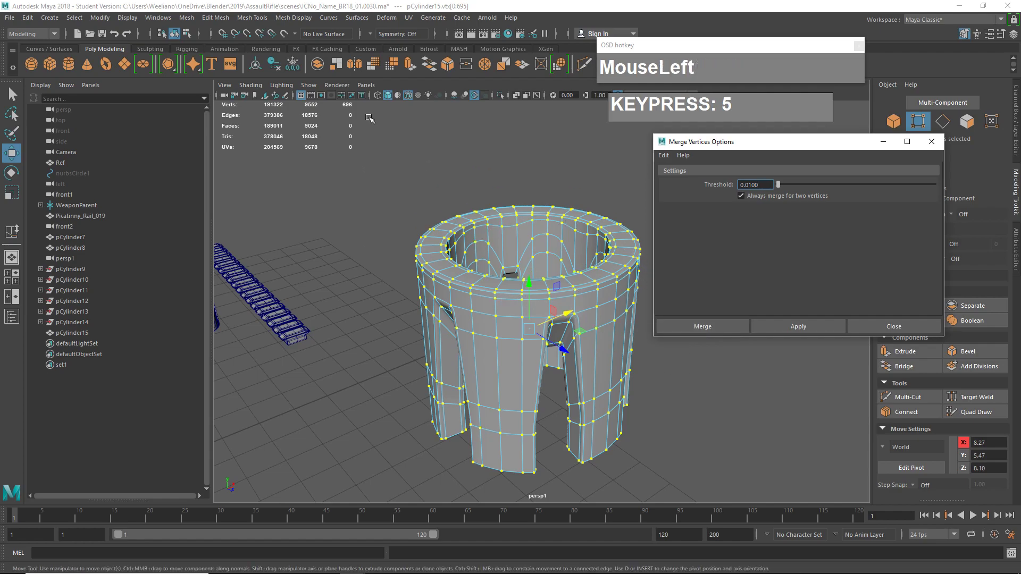
{"action": "left_click", "coordinate": [699, 331]}
{"action": "left_click_drag", "start_coordinate": [668, 341], "coordinate": [628, 345], "text": "alt"}
{"action": "scroll", "coordinate": [628, 345], "scroll_direction": "up", "scroll_amount": 2}
{"action": "left_click_drag", "start_coordinate": [498, 347], "coordinate": [497, 325], "text": "alt"}
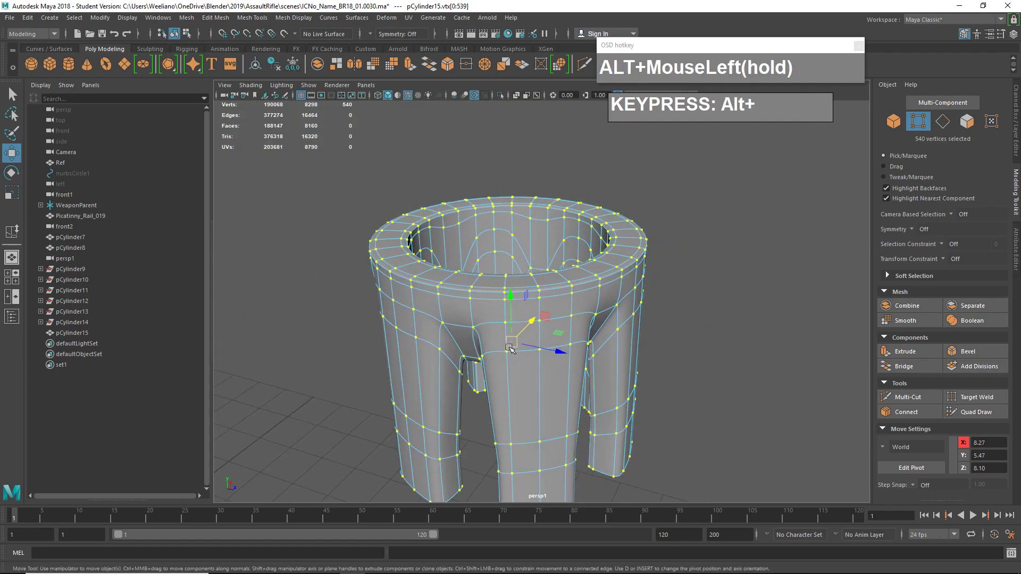
- Undo the vertex merge made with the 0.01 threshold and inspect the slots again
{"action": "key", "text": "z"}
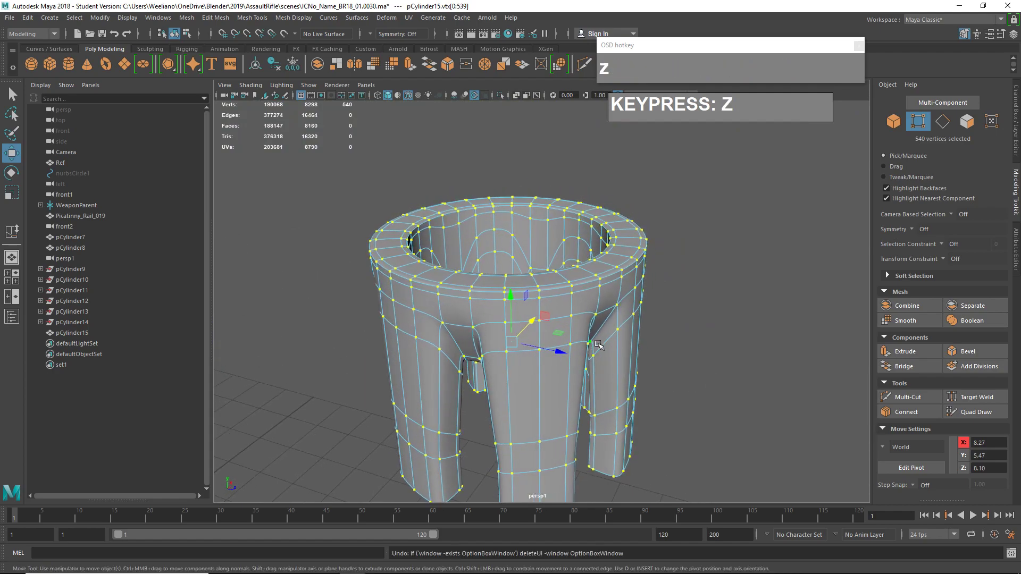
{"action": "key", "text": "z"}
{"action": "left_click_drag", "start_coordinate": [558, 346], "coordinate": [510, 319], "text": "alt"}
{"action": "left_click_drag", "start_coordinate": [494, 359], "coordinate": [388, 262], "text": "alt"}
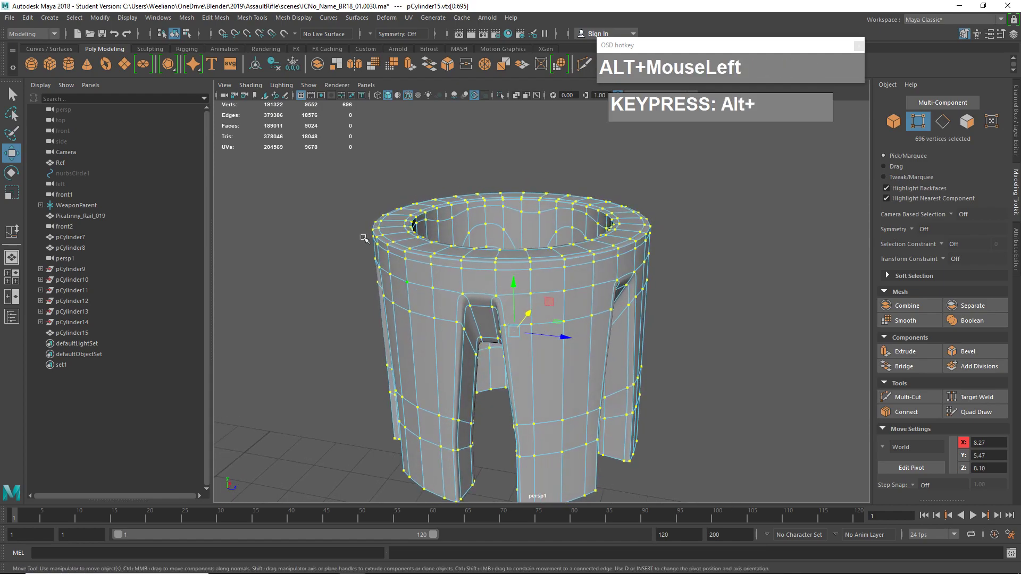
- Merge all selected ring vertices with a threshold of 0.00001 and inspect the slots
{"action": "left_click", "coordinate": [215, 18]}
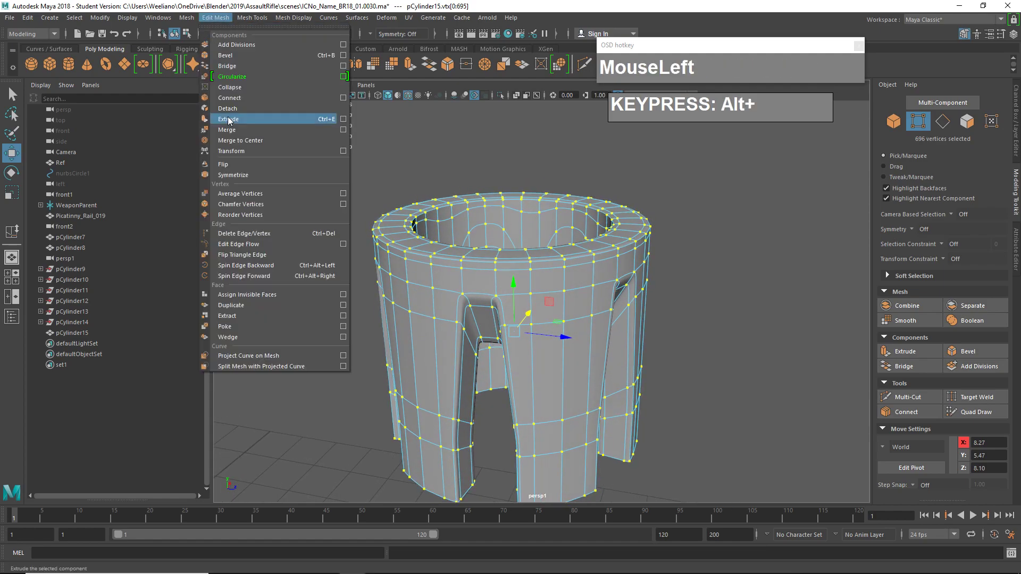
{"action": "left_click", "coordinate": [343, 130]}
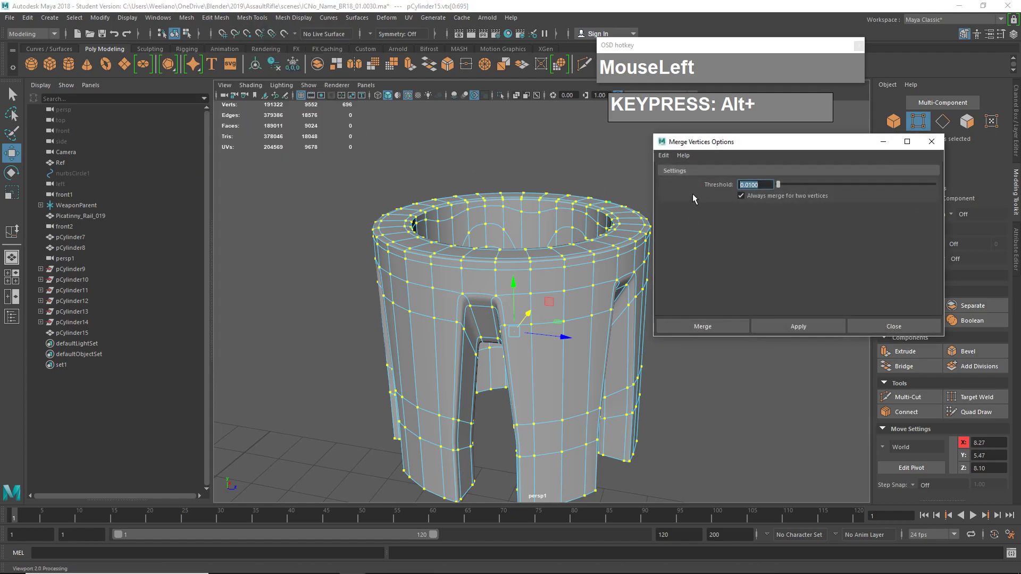
{"action": "type", "text": "0.0"}
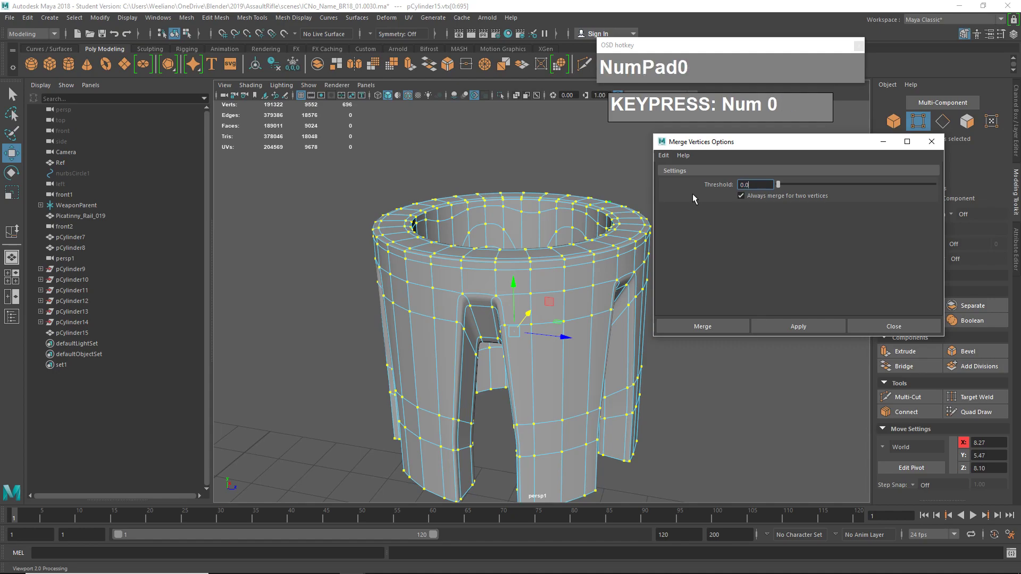
{"action": "type", "text": "0001"}
{"action": "left_click", "coordinate": [698, 326]}
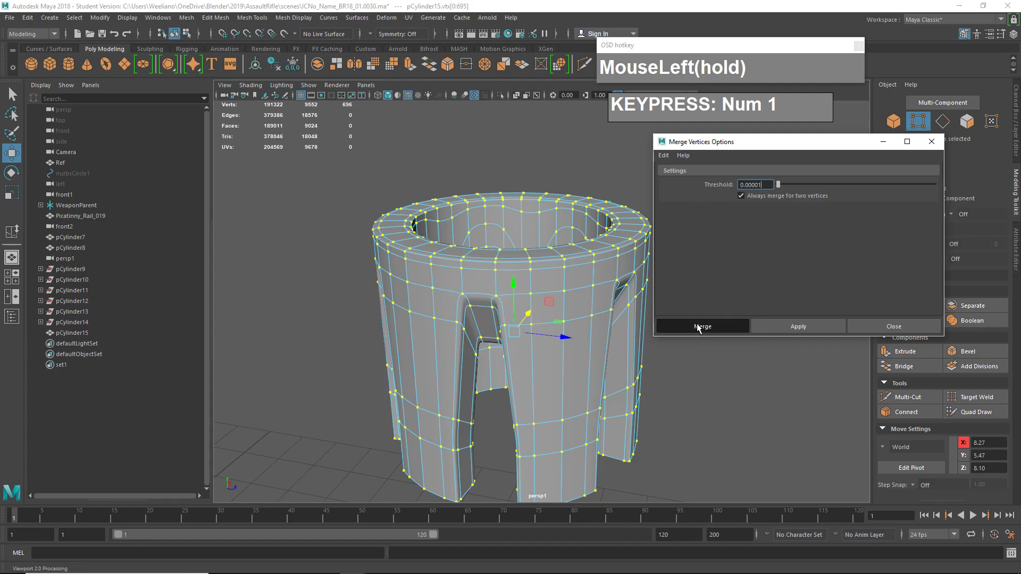
{"action": "left_click_drag", "start_coordinate": [698, 326], "coordinate": [630, 329], "text": "alt"}
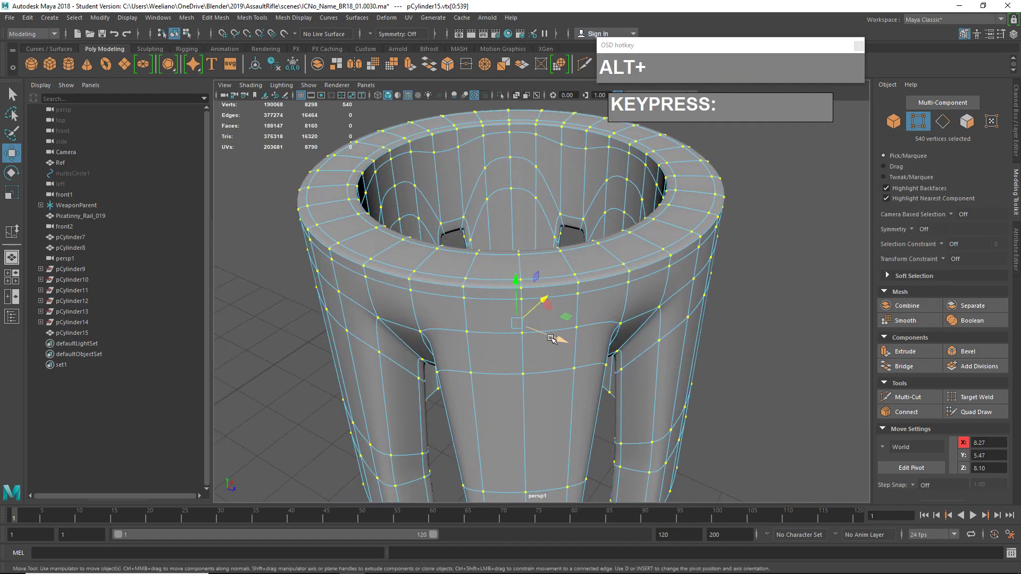
{"action": "middle_click_drag", "start_coordinate": [630, 329], "coordinate": [590, 305], "text": "alt"}
{"action": "scroll", "coordinate": [471, 289], "scroll_direction": "down", "scroll_amount": 3}
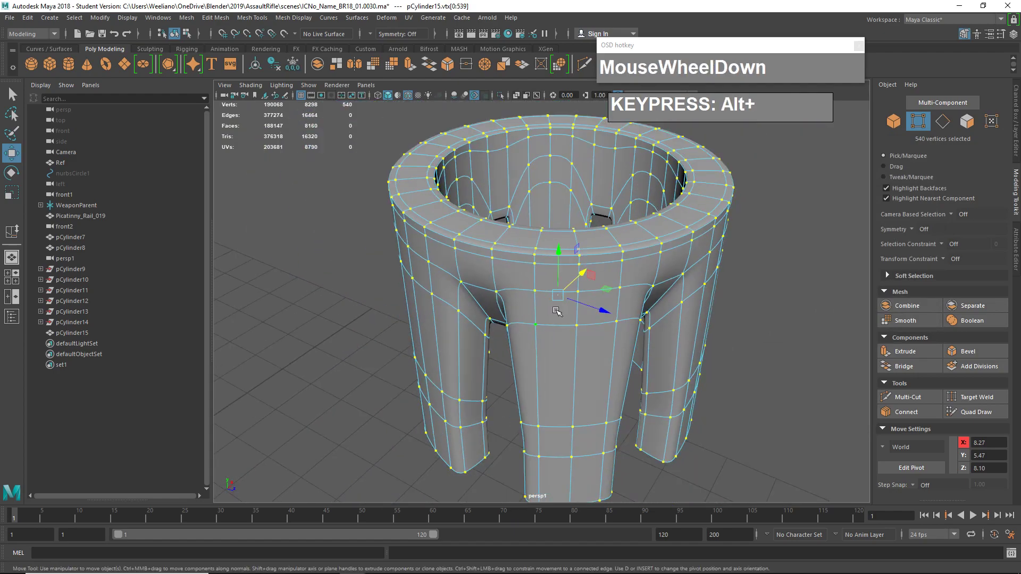
- Undo the vertex merge made with the 0.00001 threshold
{"action": "key", "text": "z"}
{"action": "key", "text": "z"}
{"action": "scroll", "coordinate": [617, 253], "scroll_direction": "down", "scroll_amount": 2}
- Return to object selection, select the combined ring and delete its construction history
{"action": "right_click_drag", "start_coordinate": [617, 253], "coordinate": [665, 239]}
{"action": "left_click", "coordinate": [658, 286]}
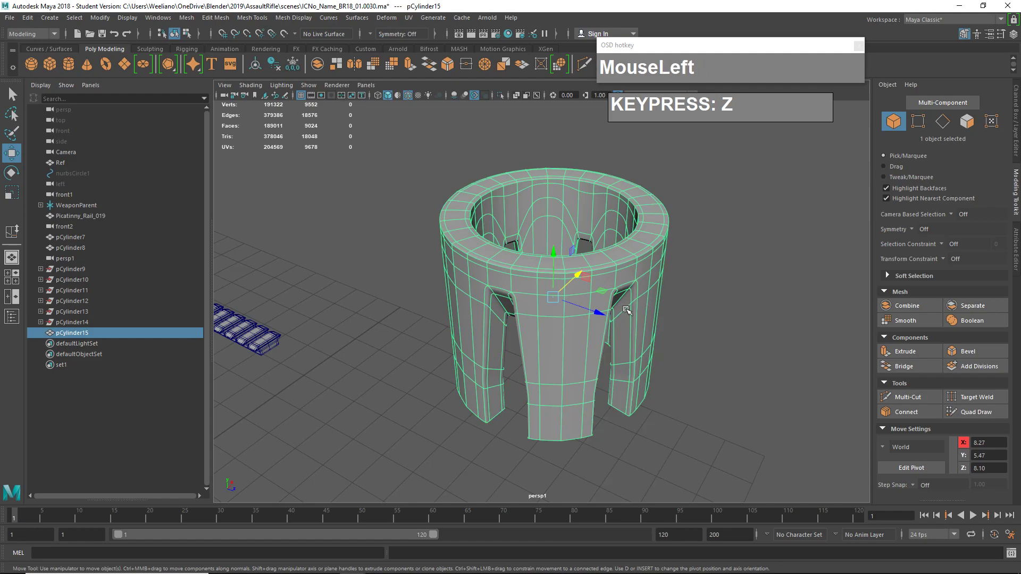
{"action": "left_click", "coordinate": [1015, 146]}
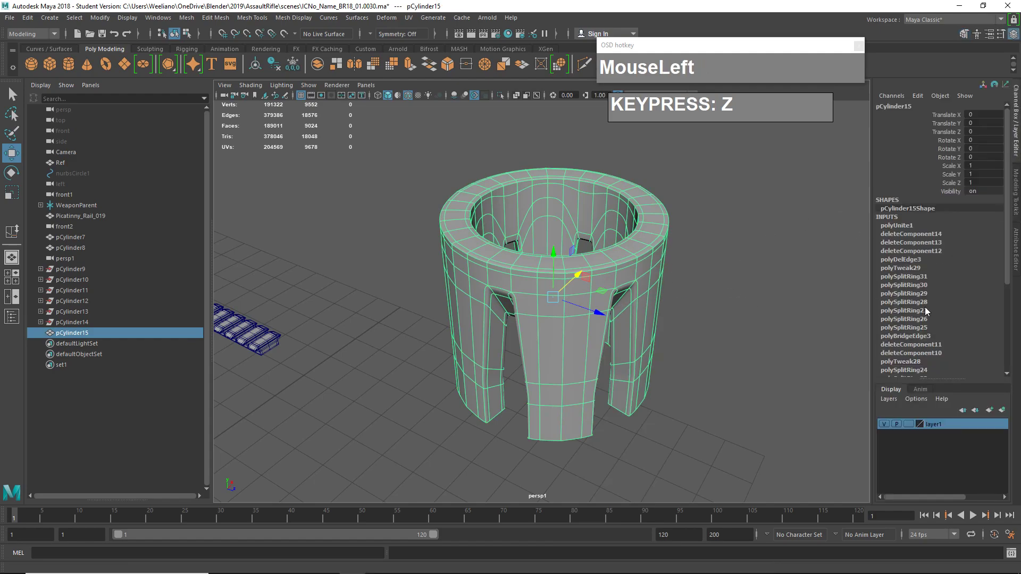
{"action": "key", "text": "alt+shift+d"}
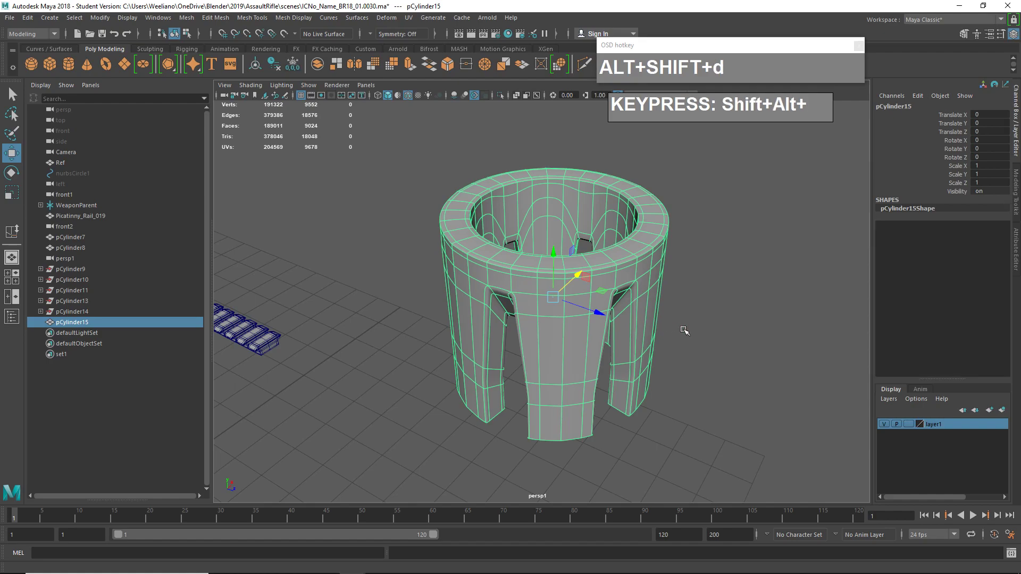
- Freeze the transformations of the combined ring
{"action": "scroll", "coordinate": [691, 337], "scroll_direction": "up", "scroll_amount": 3}
{"action": "mouse_move", "coordinate": [657, 257]}
{"action": "right_mouse_down"}
{"action": "mouse_move", "coordinate": [657, 281]}
{"action": "mouse_move", "coordinate": [635, 261]}
{"action": "mouse_move", "coordinate": [671, 268]}
{"action": "right_mouse_up"}
{"action": "left_click", "coordinate": [667, 253]}
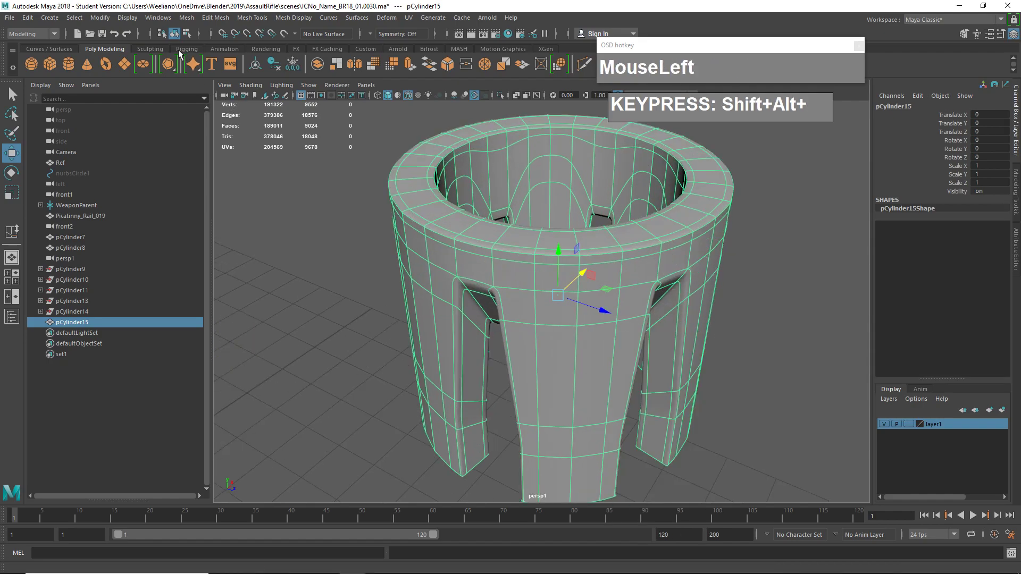
{"action": "left_click", "coordinate": [159, 17]}
{"action": "mouse_move", "coordinate": [100, 18]}
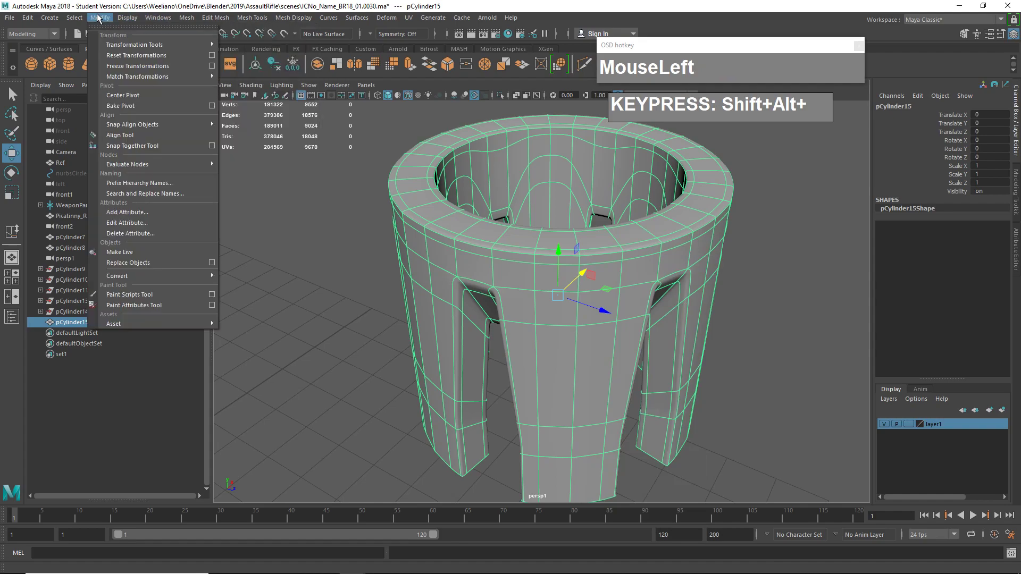
{"action": "mouse_move", "coordinate": [127, 46]}
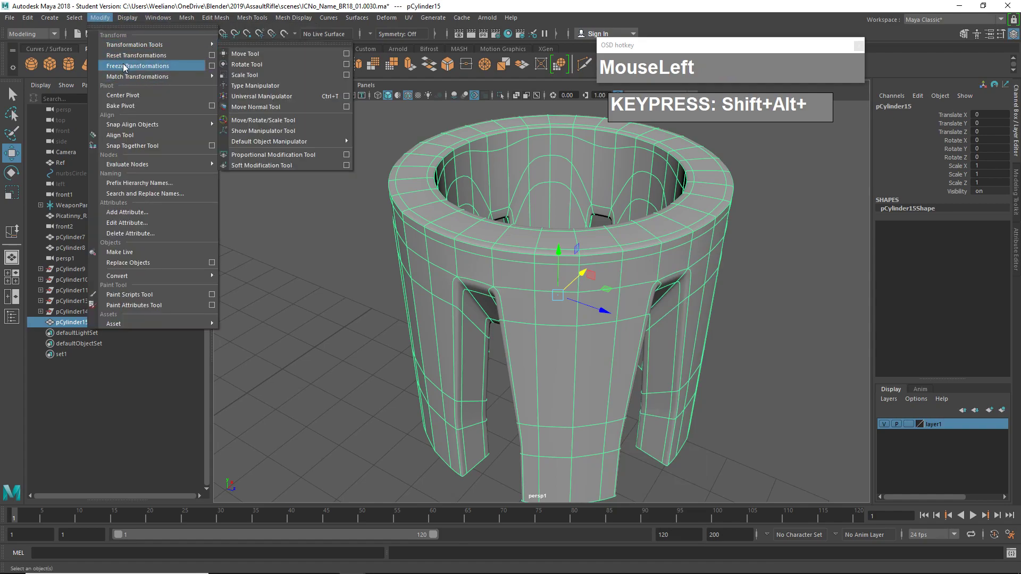
{"action": "left_click", "coordinate": [129, 66]}
- Turn off the ring's smooth preview, inspect the seams in vertex mode and select all of its vertices
{"action": "scroll", "coordinate": [630, 300], "scroll_direction": "down", "scroll_amount": 5}
{"action": "left_click_drag", "start_coordinate": [626, 315], "coordinate": [590, 258], "text": "alt"}
{"action": "right_click_drag", "start_coordinate": [589, 257], "coordinate": [543, 260]}
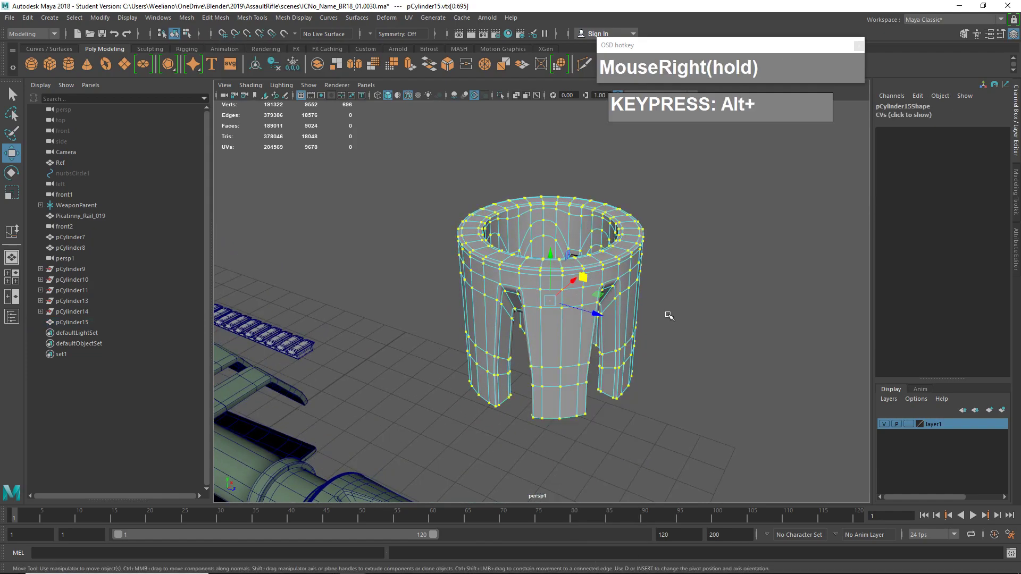
{"action": "left_click", "coordinate": [547, 288]}
{"action": "key", "text": "1"}
{"action": "scroll", "coordinate": [649, 319], "scroll_direction": "up", "scroll_amount": 5}
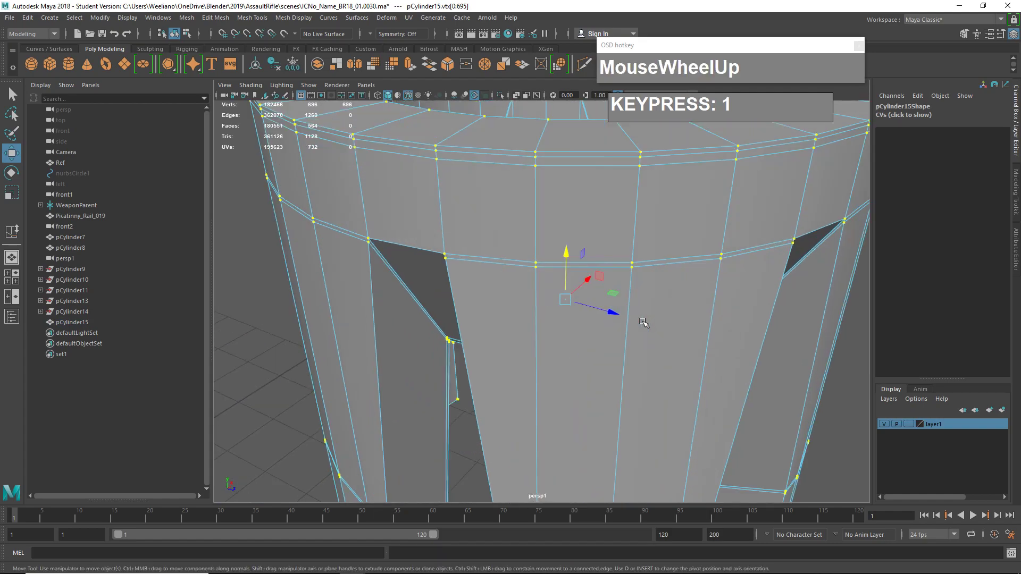
{"action": "scroll", "coordinate": [642, 322], "scroll_direction": "down", "scroll_amount": 5}
{"action": "left_click_drag", "start_coordinate": [642, 322], "coordinate": [622, 313], "text": "alt"}
{"action": "scroll", "coordinate": [612, 307], "scroll_direction": "down", "scroll_amount": 3}
{"action": "scroll", "coordinate": [622, 314], "scroll_direction": "down", "scroll_amount": 3}
{"action": "left_click_drag", "start_coordinate": [412, 152], "coordinate": [696, 442]}
- Merge the ring's vertices with a threshold of 0.0001 and check the slots in smooth preview
{"action": "left_click", "coordinate": [215, 18]}
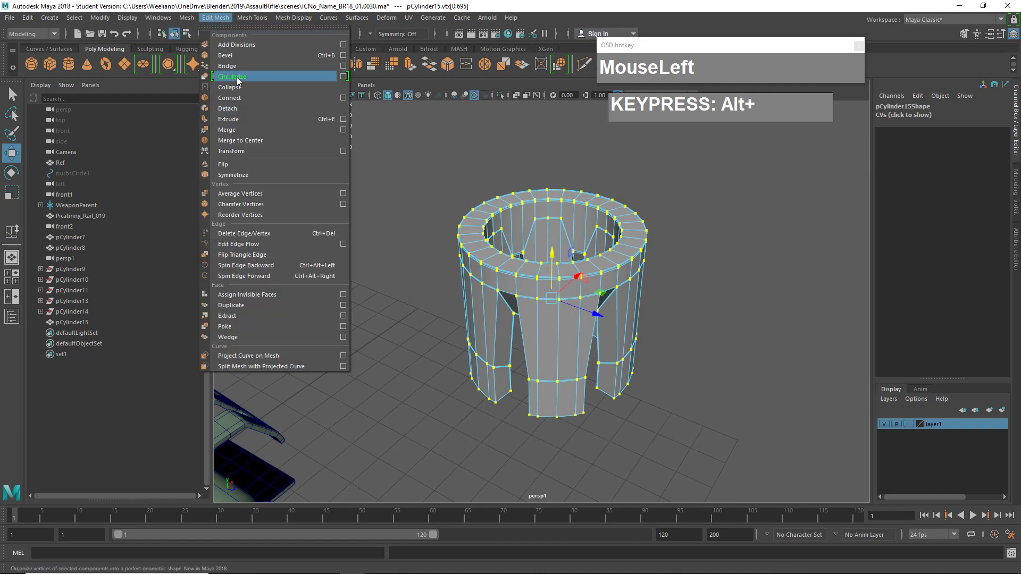
{"action": "left_click", "coordinate": [342, 129]}
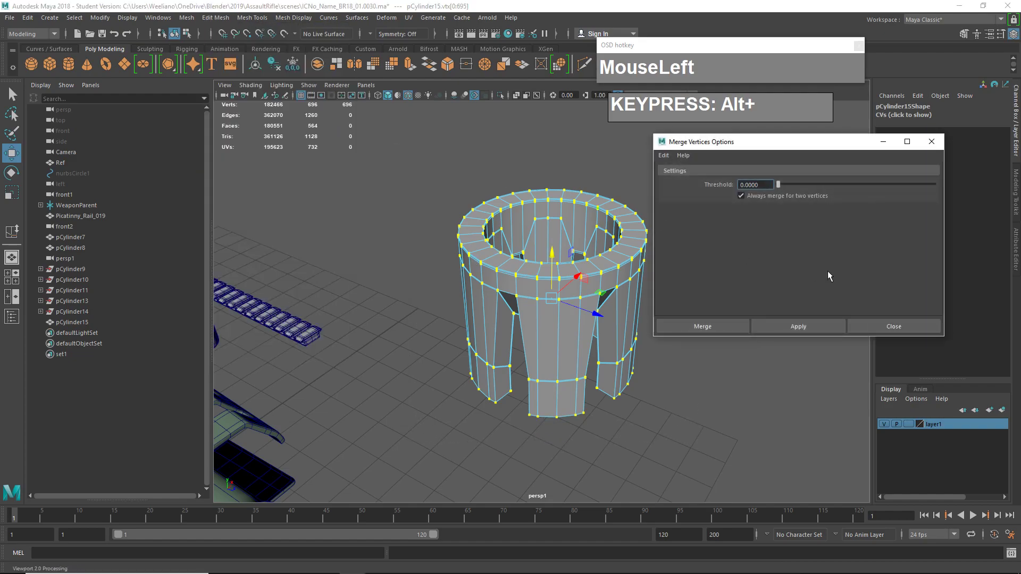
{"action": "type", "text": "0.0001"}
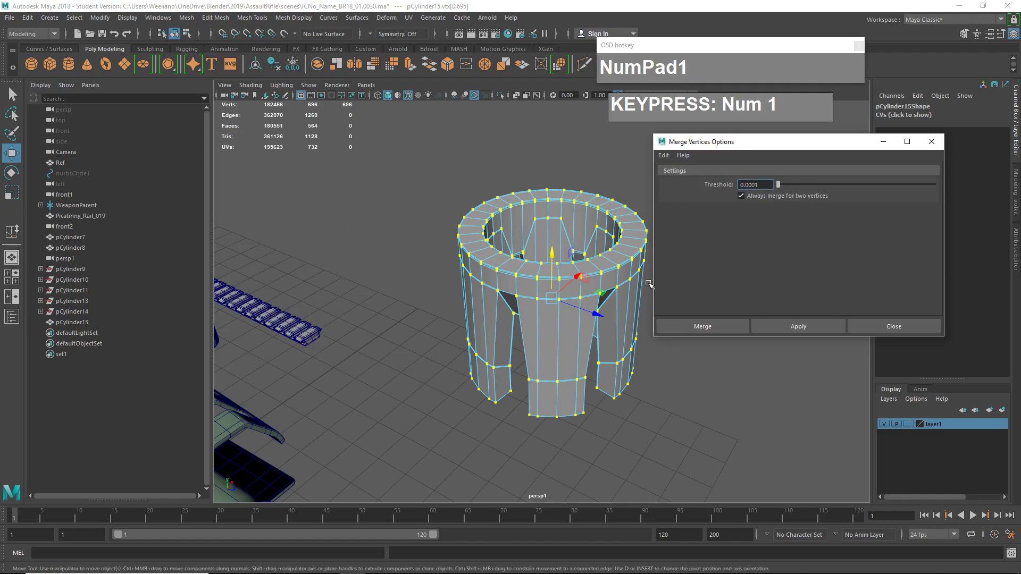
{"action": "left_click", "coordinate": [699, 326]}
{"action": "scroll", "coordinate": [634, 334], "scroll_direction": "up", "scroll_amount": 5}
{"action": "left_click_drag", "start_coordinate": [672, 346], "coordinate": [689, 322], "text": "alt"}
{"action": "scroll", "coordinate": [612, 250], "scroll_direction": "up", "scroll_amount": 4}
{"action": "left_click_drag", "start_coordinate": [608, 246], "coordinate": [639, 285], "text": "alt"}
{"action": "scroll", "coordinate": [610, 275], "scroll_direction": "down", "scroll_amount": 5}
{"action": "key", "text": "3"}
{"action": "left_click_drag", "start_coordinate": [738, 267], "coordinate": [563, 280], "text": "alt"}
- Switch to face selection and test-select the face loops on the ring's top and outer rim
{"action": "left_click", "coordinate": [761, 289]}
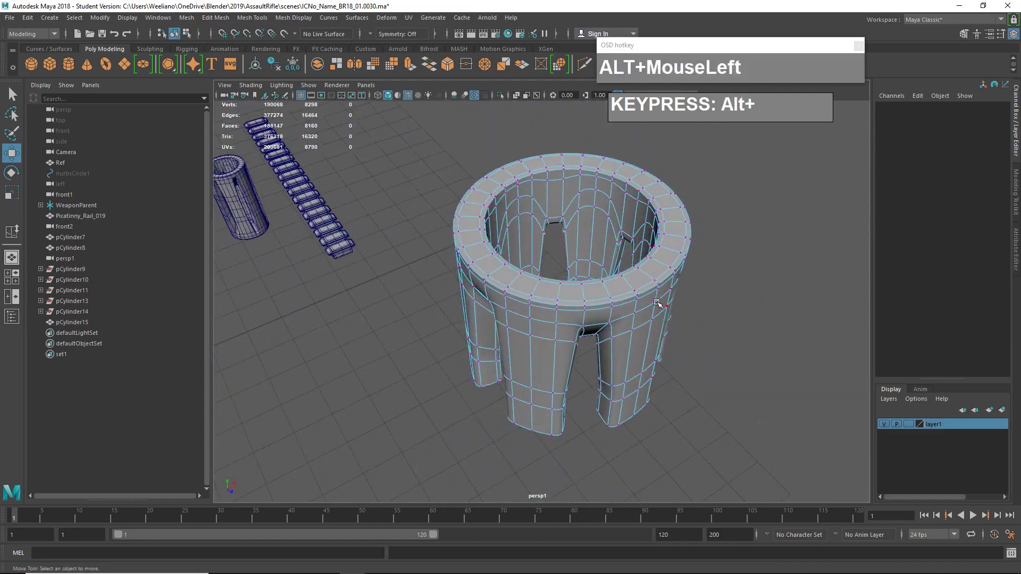
{"action": "scroll", "coordinate": [563, 280], "scroll_direction": "up", "scroll_amount": 3}
{"action": "right_click_drag", "start_coordinate": [681, 272], "coordinate": [680, 302]}
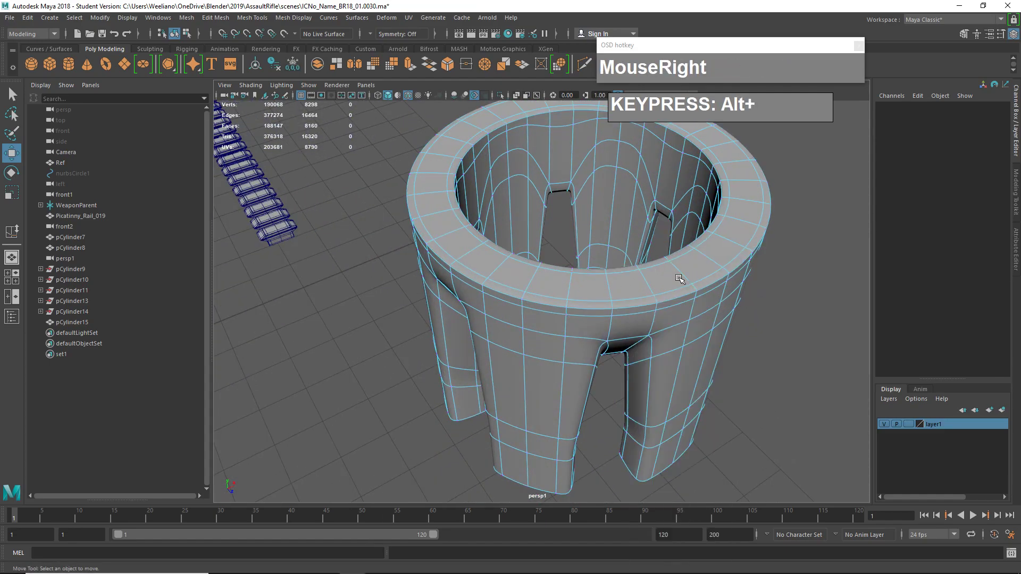
{"action": "left_click", "coordinate": [674, 278]}
{"action": "double_click", "coordinate": [644, 267], "text": "shift"}
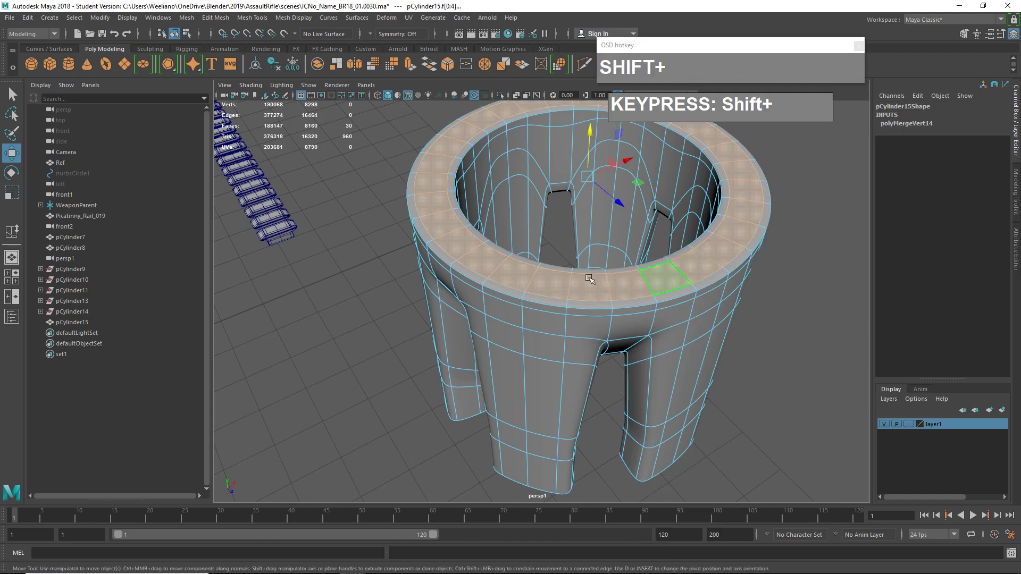
{"action": "left_click_drag", "start_coordinate": [643, 300], "coordinate": [609, 277], "text": "alt"}
{"action": "left_click", "coordinate": [601, 268]}
{"action": "double_click", "coordinate": [642, 267], "text": "shift"}
- Select all connected faces of the ring, clear the selection and examine the slots from several angles
{"action": "left_click_drag", "start_coordinate": [722, 299], "coordinate": [722, 277], "text": "alt"}
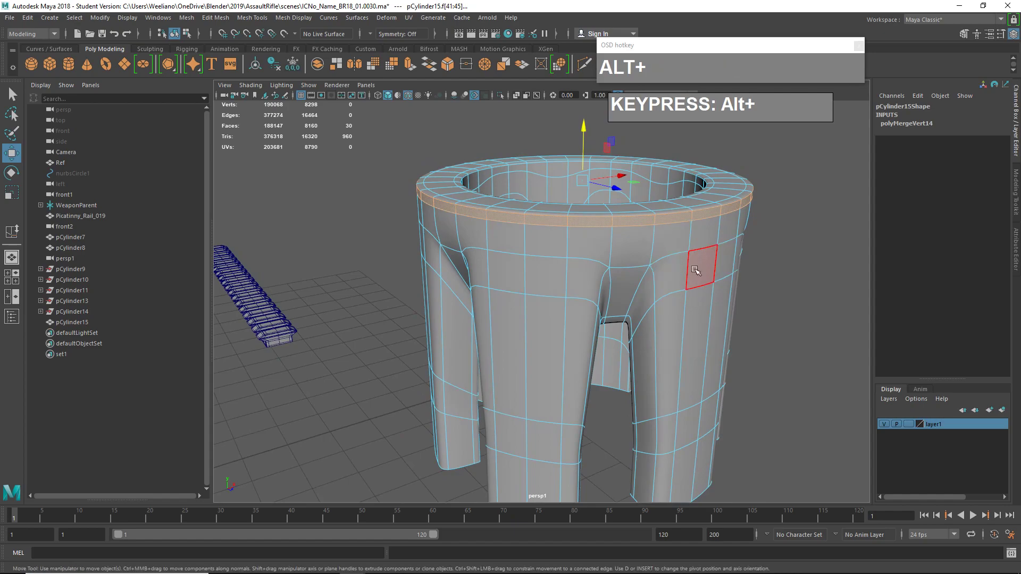
{"action": "double_click", "coordinate": [632, 244]}
{"action": "scroll", "coordinate": [742, 289], "scroll_direction": "down", "scroll_amount": 3}
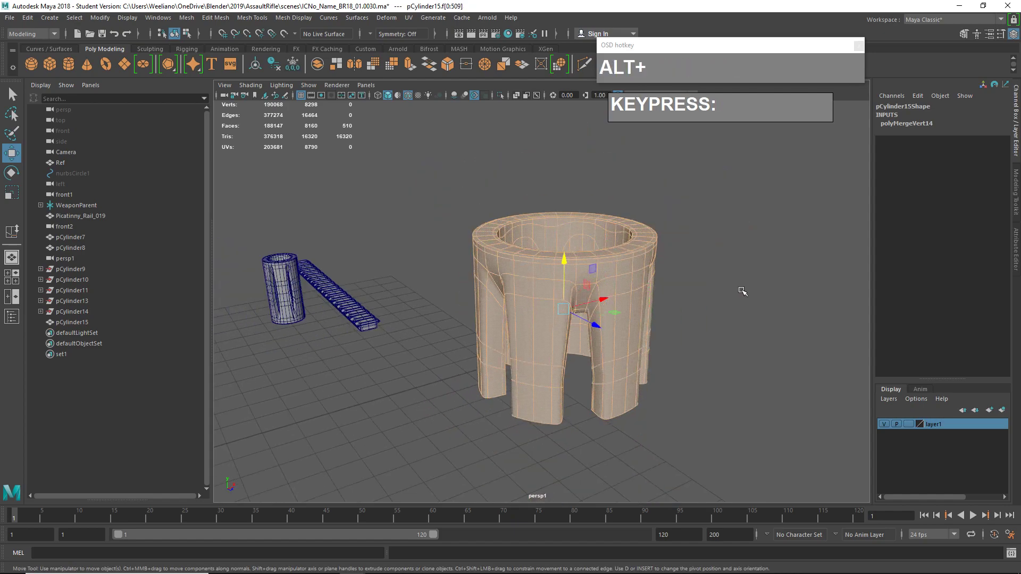
{"action": "scroll", "coordinate": [750, 297], "scroll_direction": "up", "scroll_amount": 2}
{"action": "left_click", "coordinate": [776, 303]}
{"action": "left_click_drag", "start_coordinate": [773, 309], "coordinate": [545, 253], "text": "alt"}
{"action": "scroll", "coordinate": [611, 303], "scroll_direction": "down", "scroll_amount": 4}
{"action": "left_click_drag", "start_coordinate": [627, 297], "coordinate": [628, 322], "text": "alt"}
{"action": "scroll", "coordinate": [623, 320], "scroll_direction": "up", "scroll_amount": 6}
{"action": "scroll", "coordinate": [584, 299], "scroll_direction": "down", "scroll_amount": 5}
{"action": "scroll", "coordinate": [666, 343], "scroll_direction": "up", "scroll_amount": 1}
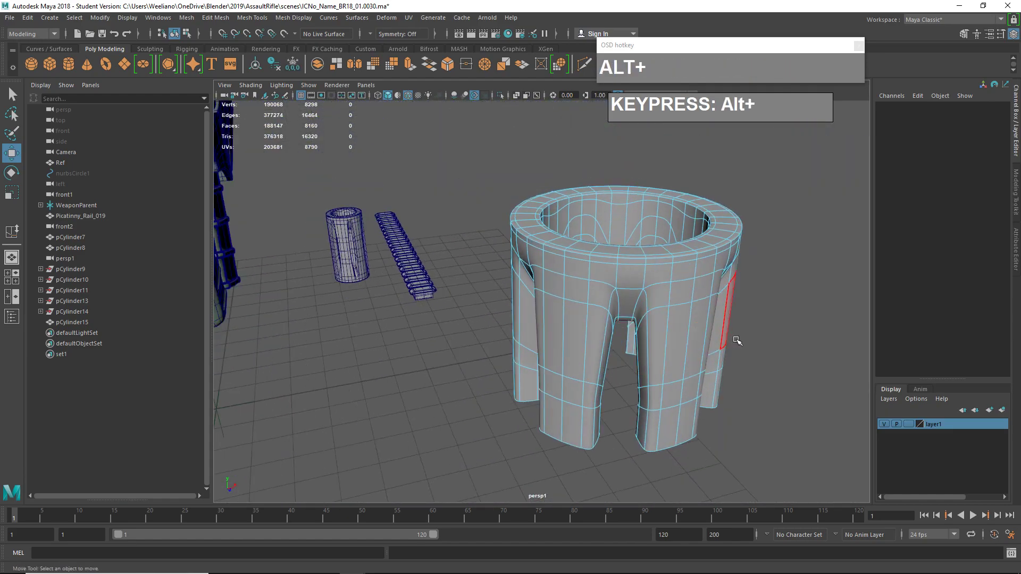
- Undo the test face selections and the vertex merge made with the 0.0001 threshold
{"action": "key", "text": "z"}
{"action": "key", "text": "z"}
{"action": "key", "text": "z"}
{"action": "key", "text": "z"}
{"action": "key", "text": "z"}
{"action": "key", "text": "z"}
{"action": "key", "text": "z"}
{"action": "key", "text": "z"}
{"action": "key", "text": "z"}
{"action": "key", "text": "z"}
{"action": "key", "text": "z"}
{"action": "key", "text": "z"}
{"action": "key", "text": "z"}
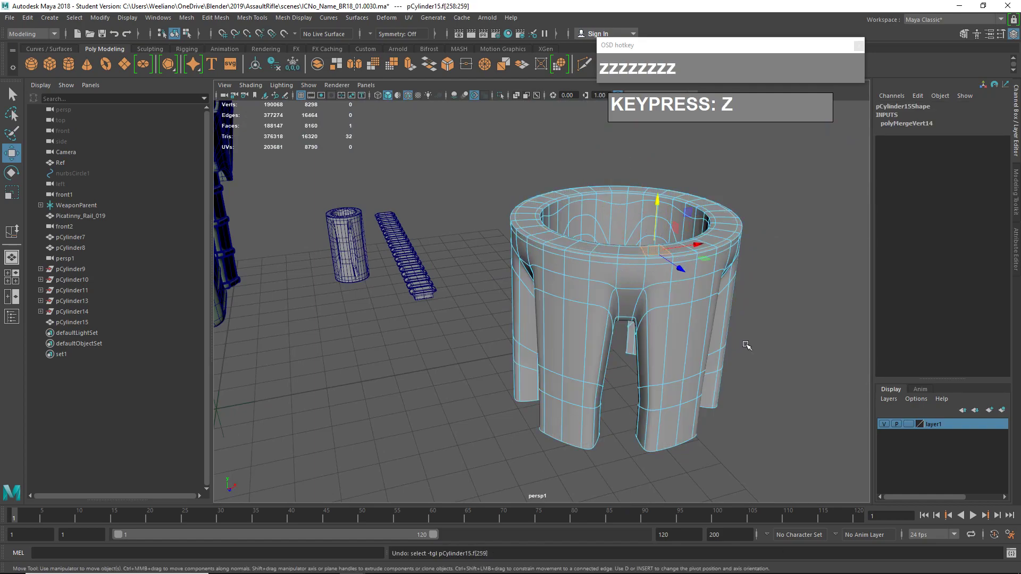
{"action": "key", "text": "z"}
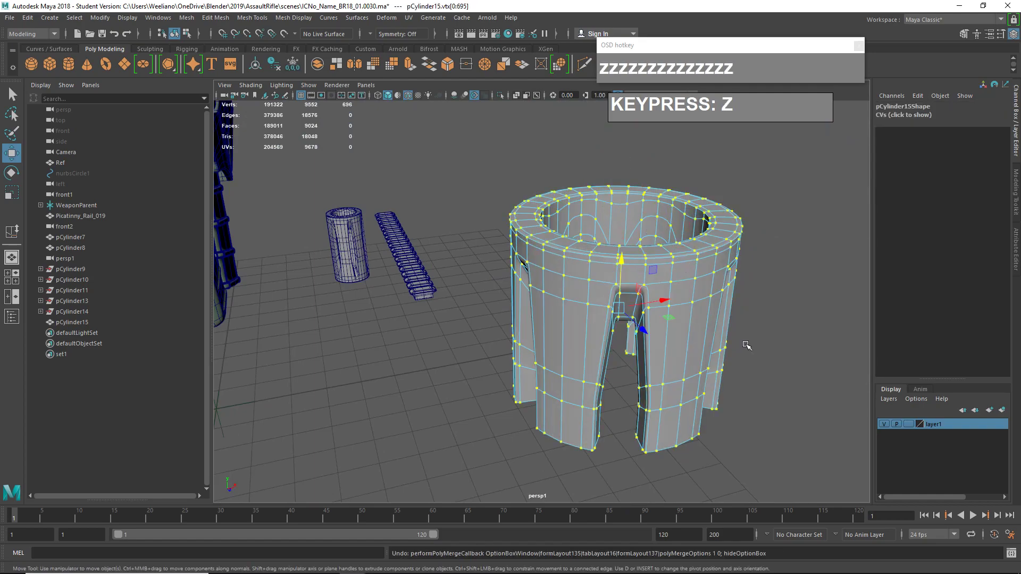
- Switch to edge selection and select the edge loop running around a slot on the ring
{"action": "left_click_drag", "start_coordinate": [748, 356], "coordinate": [651, 257], "text": "alt"}
{"action": "right_click_drag", "start_coordinate": [649, 243], "coordinate": [646, 215]}
{"action": "double_click", "coordinate": [652, 238]}
{"action": "left_click_drag", "start_coordinate": [641, 314], "coordinate": [585, 256], "text": "alt"}
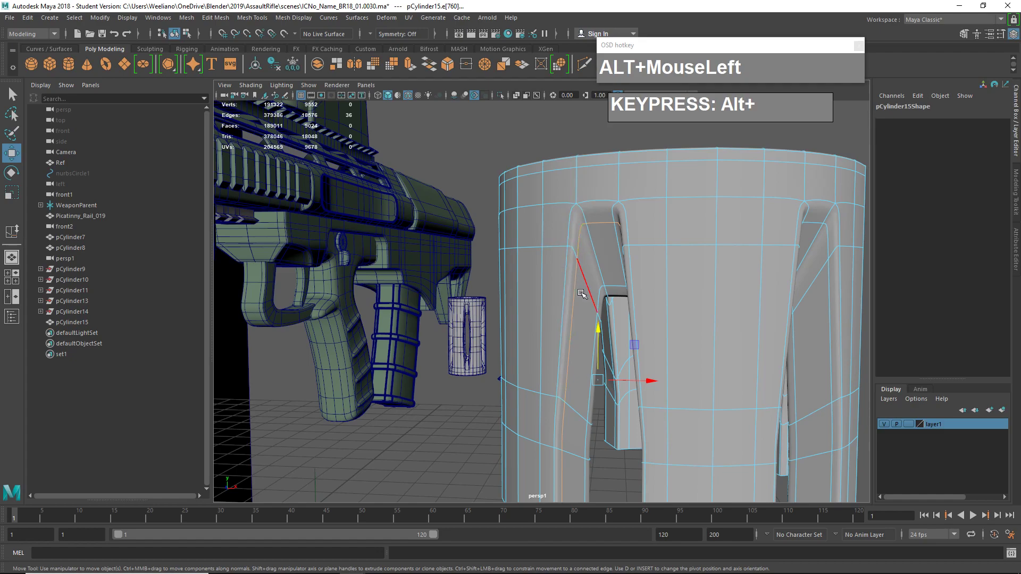
- Try to slide the selected edge loop around the slot on the combined ring and undo the slide
{"action": "right_click_drag", "start_coordinate": [573, 292], "coordinate": [579, 366], "text": "shift"}
{"action": "middle_click", "coordinate": [579, 339]}
{"action": "mouse_move", "coordinate": [581, 336]}
{"action": "middle_mouse_down"}
{"action": "mouse_move", "coordinate": [601, 343]}
{"action": "mouse_move", "coordinate": [584, 346]}
{"action": "middle_mouse_up"}
{"action": "key", "text": "z"}
- Switch to face selection and test-select the connected faces of one ring segment and half of the ring
{"action": "left_click_drag", "start_coordinate": [595, 342], "coordinate": [647, 375], "text": "alt"}
{"action": "right_click_drag", "start_coordinate": [665, 335], "coordinate": [680, 316]}
{"action": "left_click", "coordinate": [672, 330]}
{"action": "left_click", "coordinate": [692, 323]}
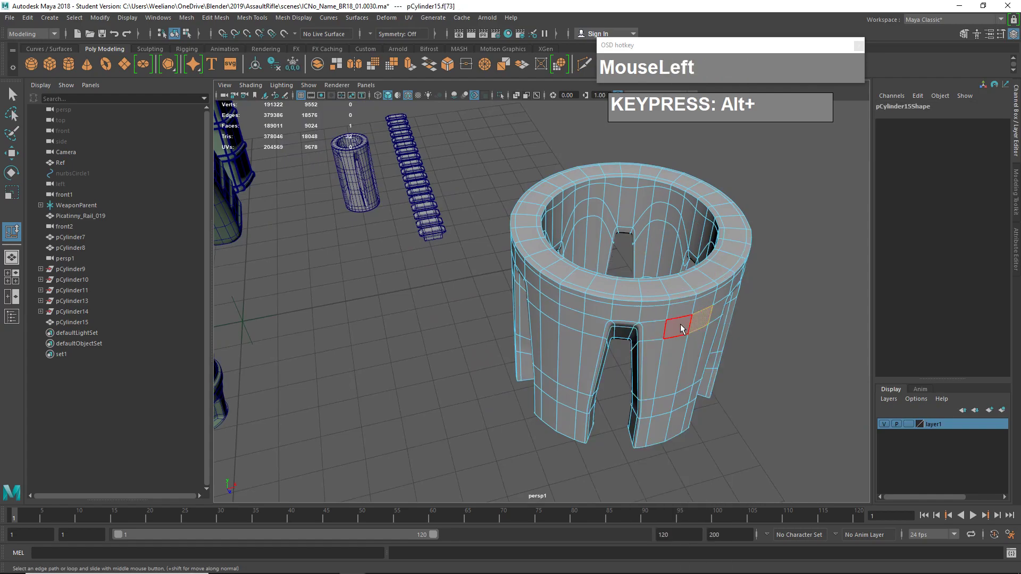
{"action": "double_click", "coordinate": [679, 327]}
{"action": "scroll", "coordinate": [688, 356], "scroll_direction": "down", "scroll_amount": 3}
{"action": "left_click_drag", "start_coordinate": [690, 362], "coordinate": [677, 412], "text": "alt"}
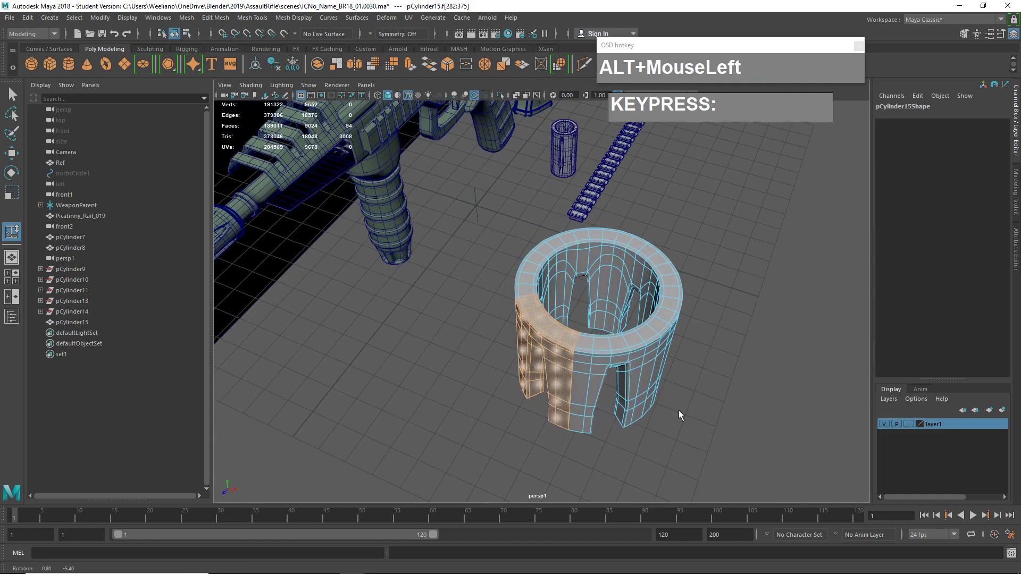
{"action": "left_click_drag", "start_coordinate": [619, 216], "coordinate": [708, 442]}
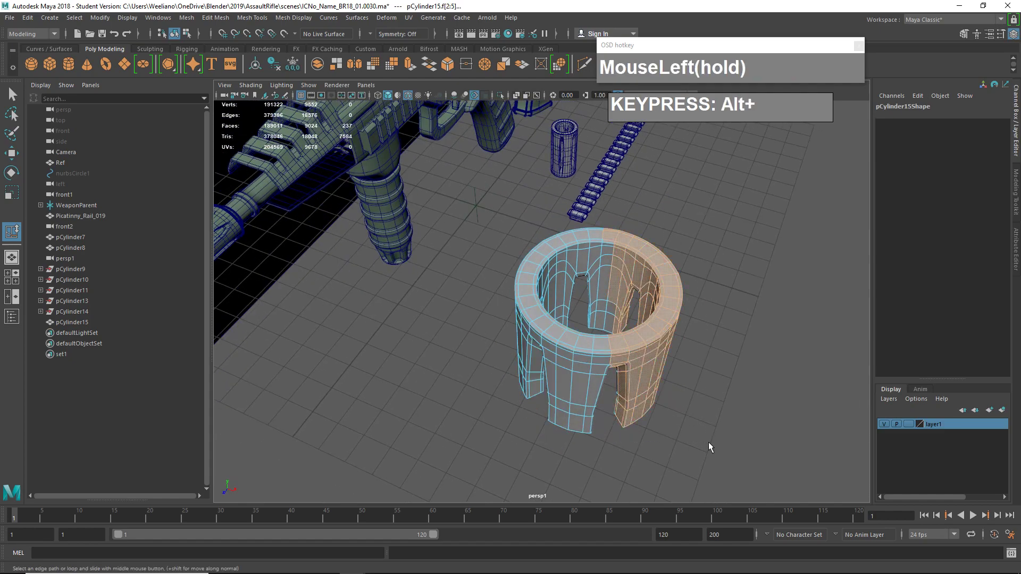
- Delete the faces of five of the six ring segments, keeping a single slotted segment
{"action": "double_click", "coordinate": [601, 363]}
{"action": "key", "text": "Delete"}
{"action": "double_click", "coordinate": [653, 319]}
{"action": "key", "text": "Delete"}
{"action": "double_click", "coordinate": [610, 246]}
{"action": "key", "text": "Delete"}
{"action": "double_click", "coordinate": [609, 245]}
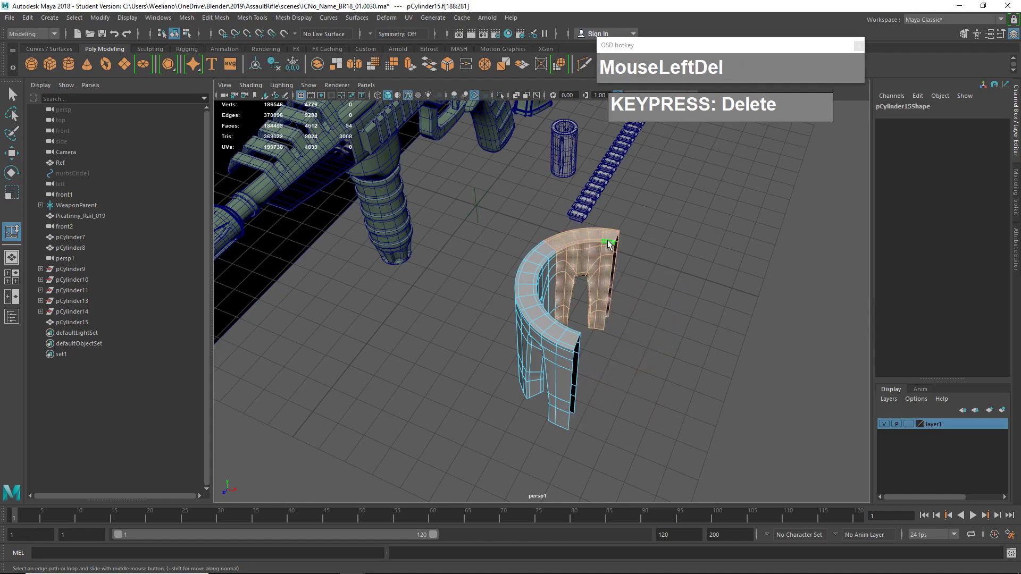
{"action": "key", "text": "Delete"}
{"action": "double_click", "coordinate": [550, 256]}
{"action": "key", "text": "Delete"}
{"action": "scroll", "coordinate": [601, 389], "scroll_direction": "up", "scroll_amount": 2}
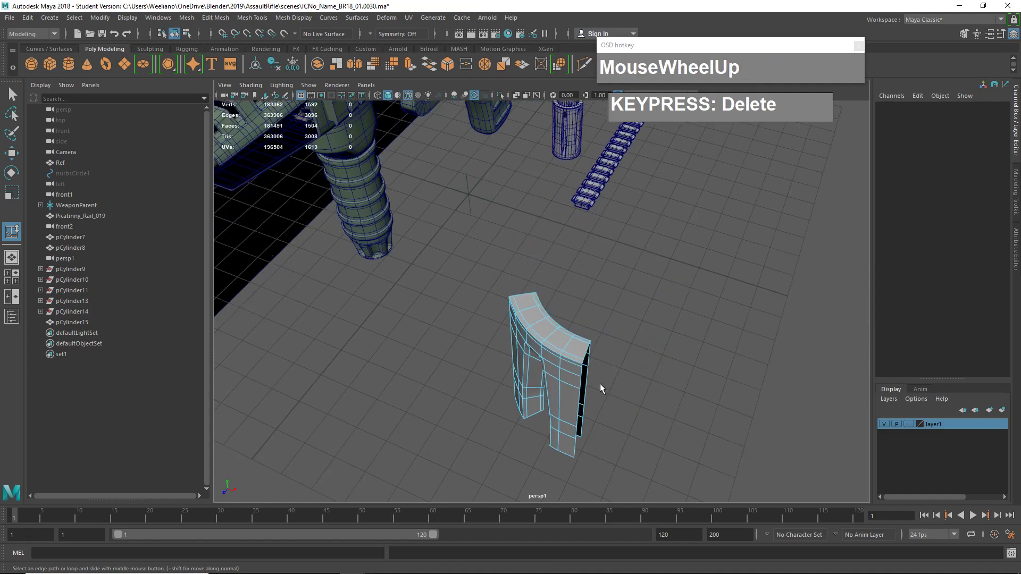
- Select the edge loop running around the remaining segment's slot and slide it with the Slide Edge Tool
{"action": "left_click_drag", "start_coordinate": [588, 405], "coordinate": [608, 381], "text": "alt"}
{"action": "middle_click_drag", "start_coordinate": [607, 381], "coordinate": [611, 356], "text": "alt"}
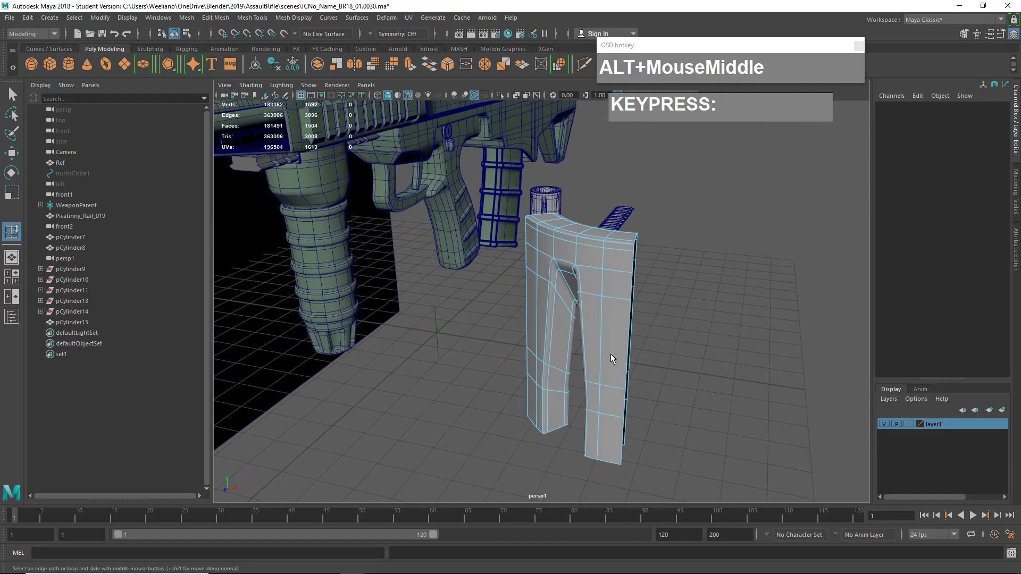
{"action": "right_click", "coordinate": [567, 309]}
{"action": "right_click_drag", "start_coordinate": [577, 238], "coordinate": [578, 238]}
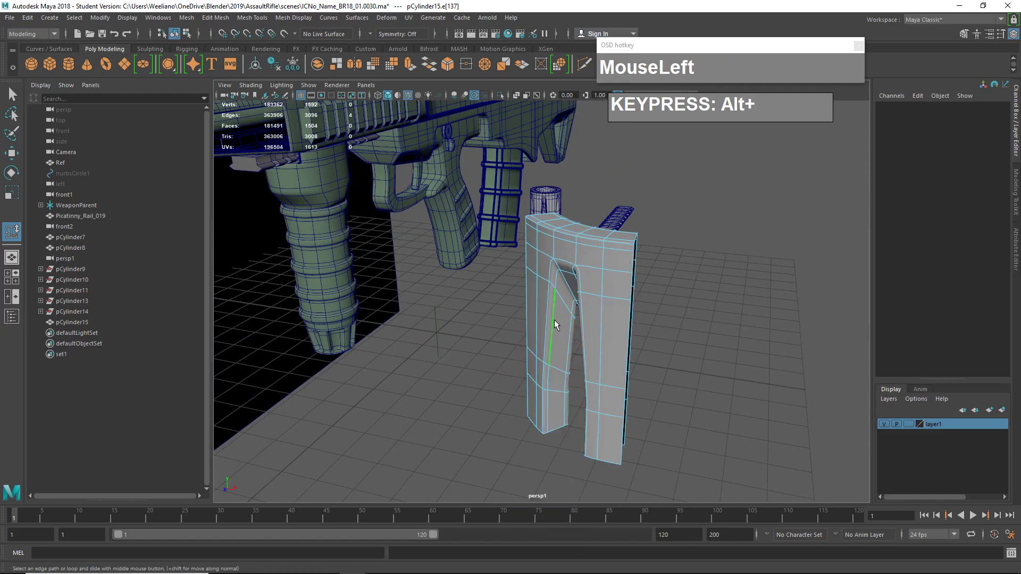
{"action": "double_click", "coordinate": [554, 321]}
{"action": "right_click", "coordinate": [553, 331], "text": "shift"}
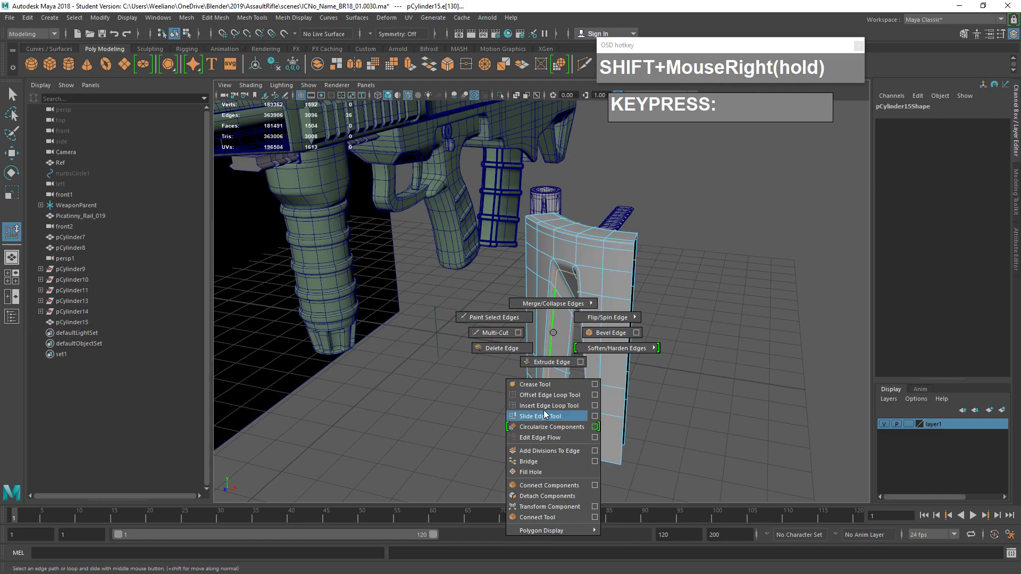
{"action": "right_click_drag", "start_coordinate": [542, 415], "coordinate": [542, 416], "text": "shift"}
{"action": "middle_click_drag", "start_coordinate": [553, 392], "coordinate": [566, 397]}
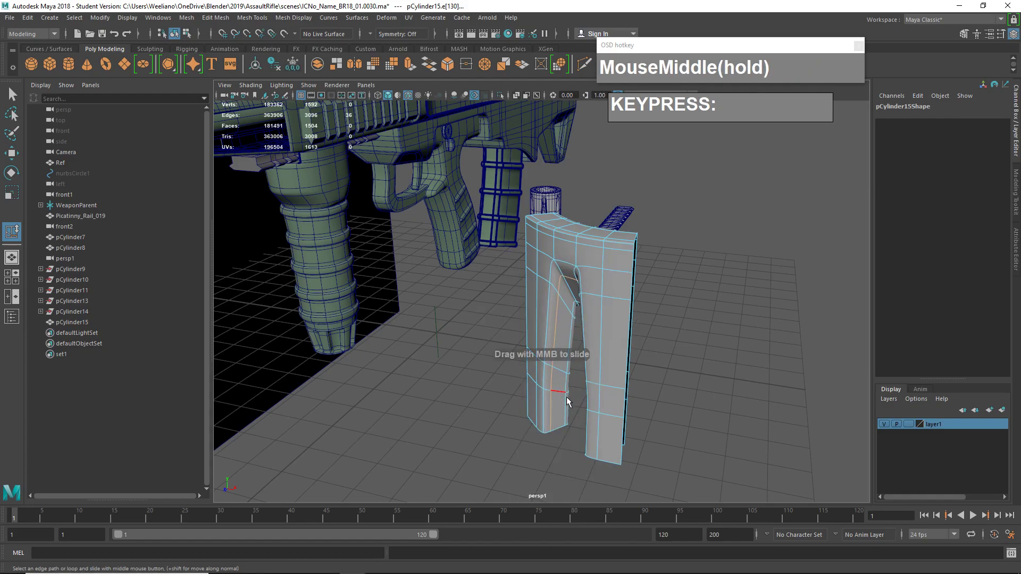
- Return to object mode and create five instances of the segment with Duplicate Special, rotated 60 degrees in Y
{"action": "left_click", "coordinate": [655, 418]}
{"action": "left_click_drag", "start_coordinate": [655, 418], "coordinate": [663, 266], "text": "alt"}
{"action": "right_click", "coordinate": [663, 265]}
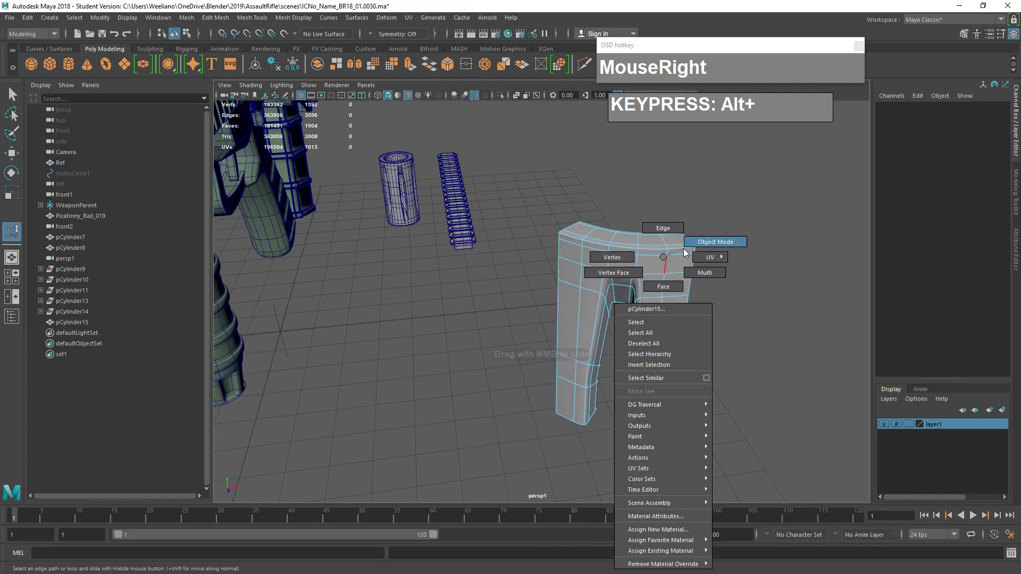
{"action": "left_click", "coordinate": [672, 253]}
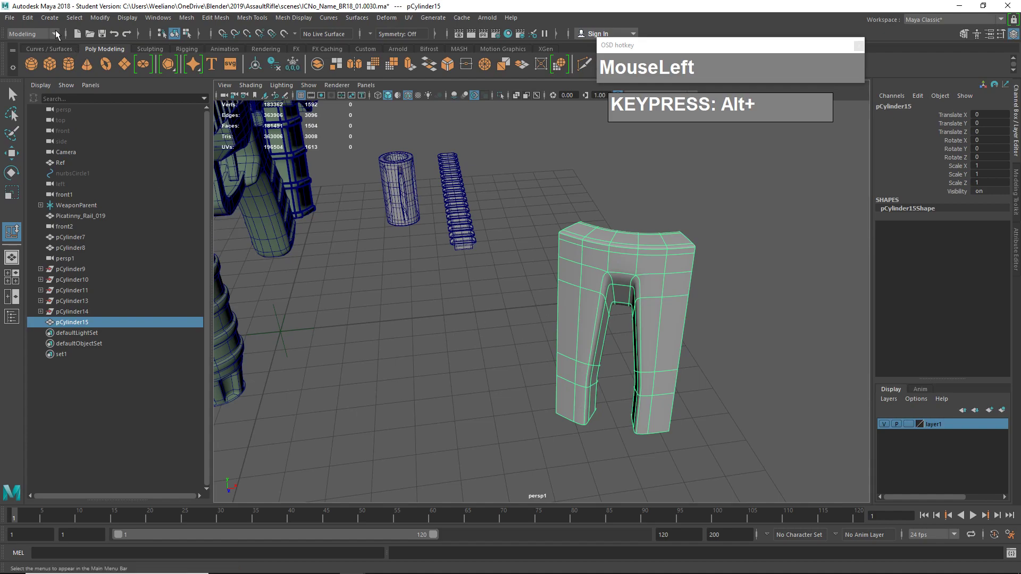
{"action": "left_click", "coordinate": [28, 17]}
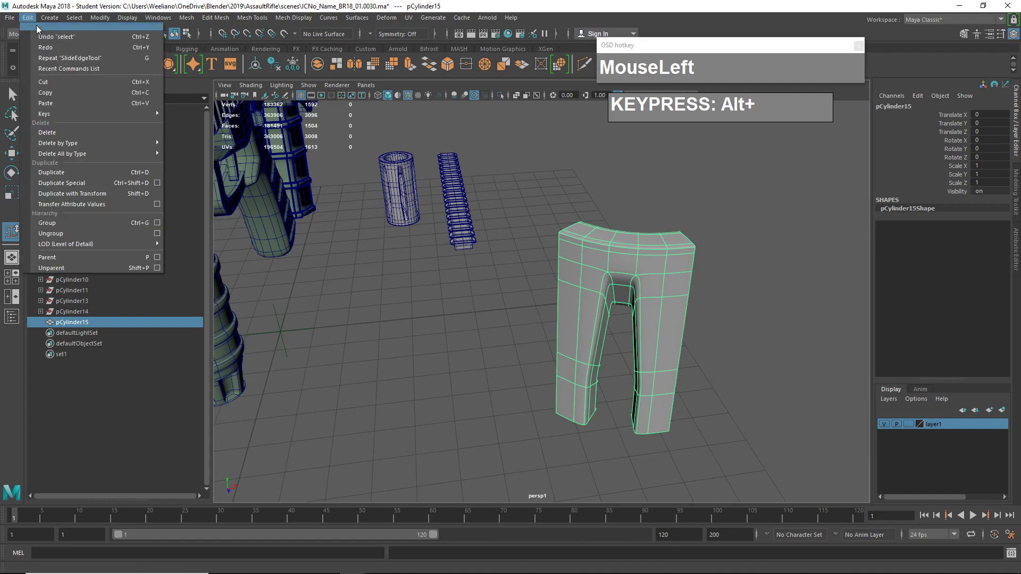
{"action": "left_click", "coordinate": [157, 183]}
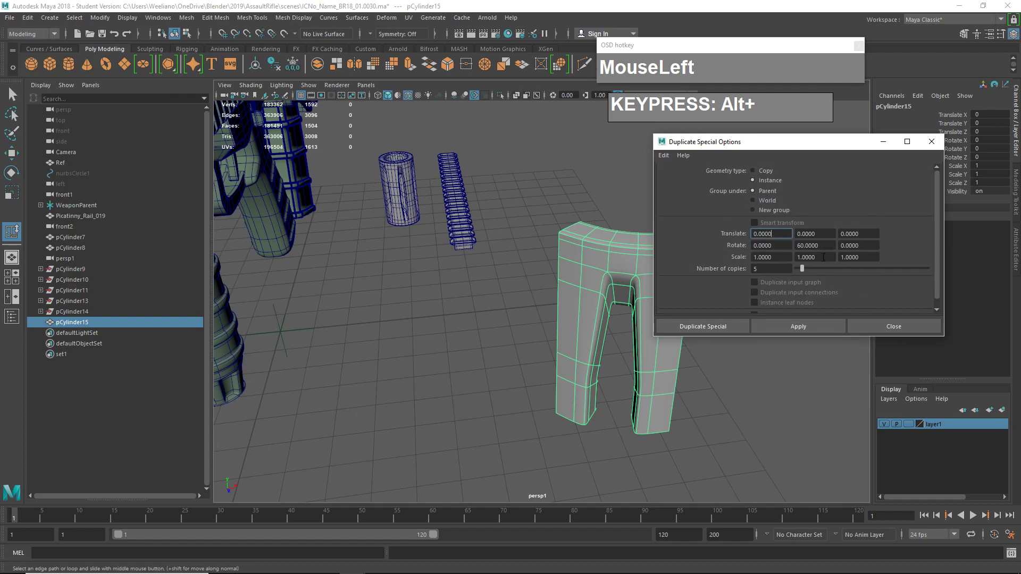
{"action": "left_click", "coordinate": [696, 325]}
{"action": "left_click", "coordinate": [795, 326]}
- Select all six segments of the ring and combine them into one mesh
{"action": "mouse_move", "coordinate": [786, 332]}
{"action": "left_mouse_down", "text": "alt"}
{"action": "mouse_move", "coordinate": [727, 349]}
{"action": "mouse_move", "coordinate": [789, 320]}
{"action": "left_mouse_up", "text": "alt"}
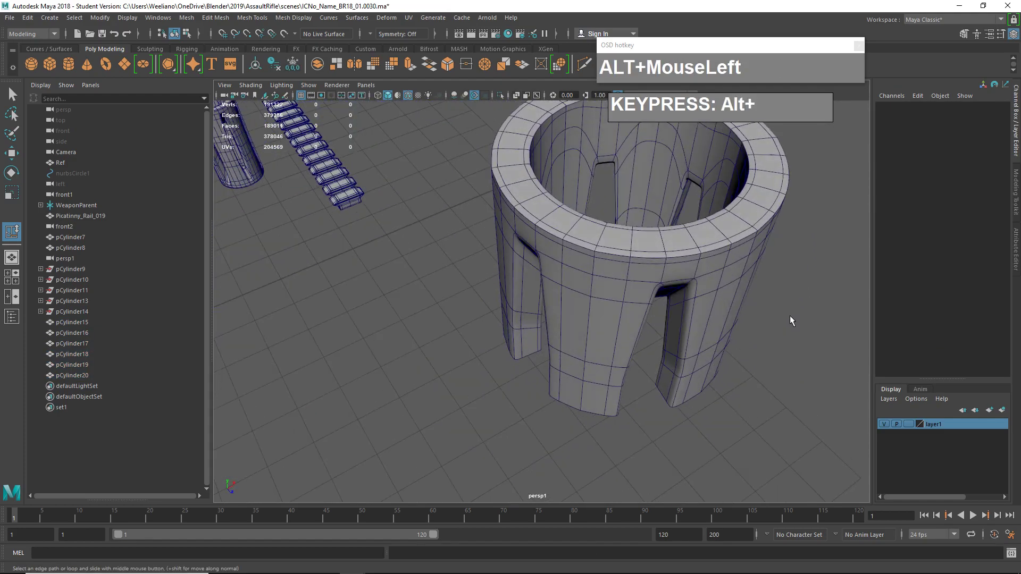
{"action": "middle_click_drag", "start_coordinate": [789, 321], "coordinate": [678, 348], "text": "alt"}
{"action": "left_click_drag", "start_coordinate": [677, 349], "coordinate": [556, 257], "text": "alt"}
{"action": "scroll", "coordinate": [594, 336], "scroll_direction": "up", "scroll_amount": 4}
{"action": "scroll", "coordinate": [587, 273], "scroll_direction": "up", "scroll_amount": 2}
{"action": "right_click", "coordinate": [556, 257]}
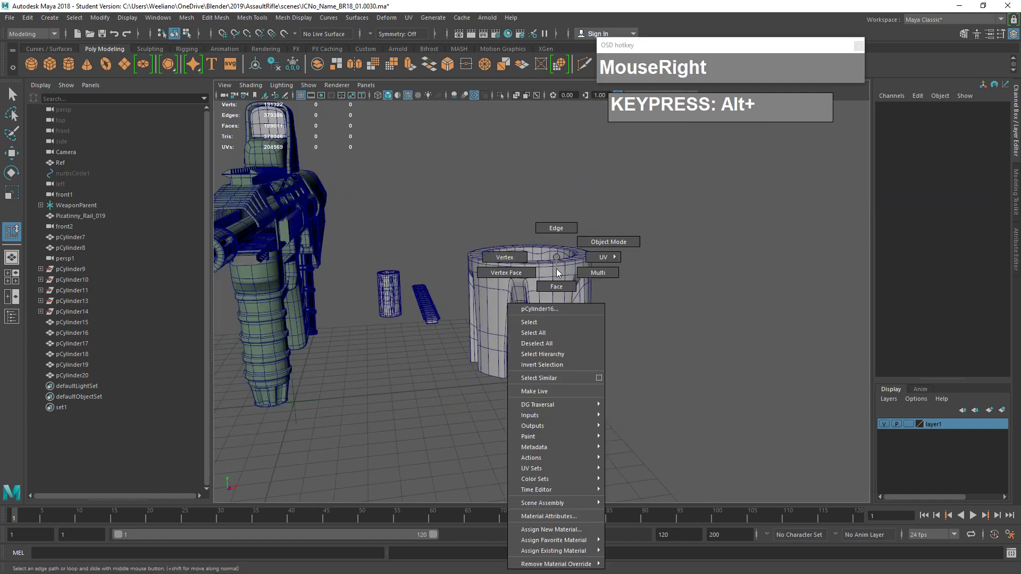
{"action": "right_click_drag", "start_coordinate": [511, 260], "coordinate": [483, 240]}
{"action": "left_click_drag", "start_coordinate": [483, 240], "coordinate": [635, 393]}
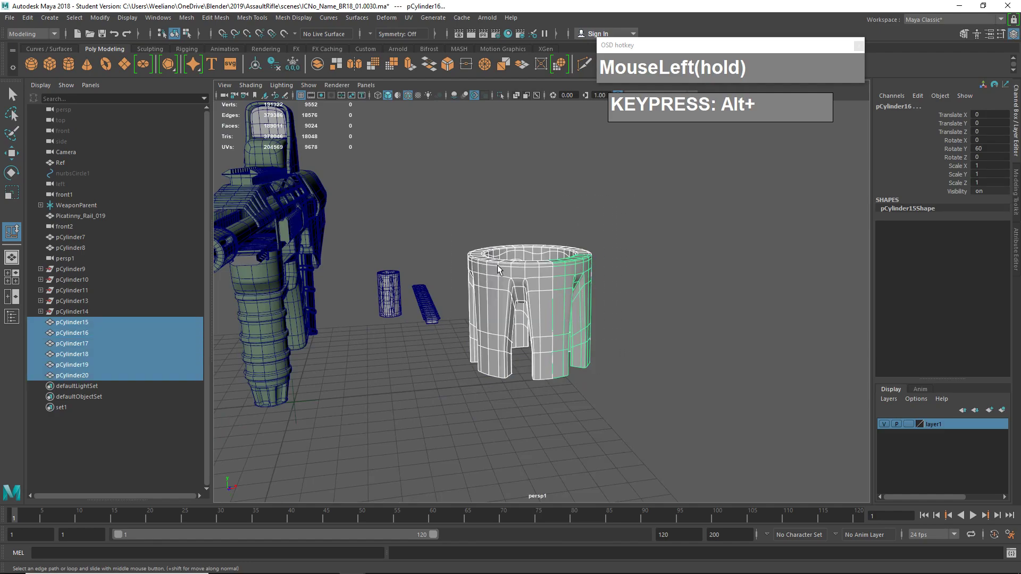
{"action": "left_click_drag", "start_coordinate": [186, 17], "coordinate": [207, 55]}
- Select all vertices of the combined ring and merge them with a 0.0001 distance threshold
{"action": "scroll", "coordinate": [529, 278], "scroll_direction": "up", "scroll_amount": 3}
{"action": "right_click_drag", "start_coordinate": [535, 257], "coordinate": [502, 259]}
{"action": "scroll", "coordinate": [508, 266], "scroll_direction": "down", "scroll_amount": 4}
{"action": "left_click_drag", "start_coordinate": [514, 277], "coordinate": [580, 296], "text": "alt"}
{"action": "left_click_drag", "start_coordinate": [410, 177], "coordinate": [623, 404]}
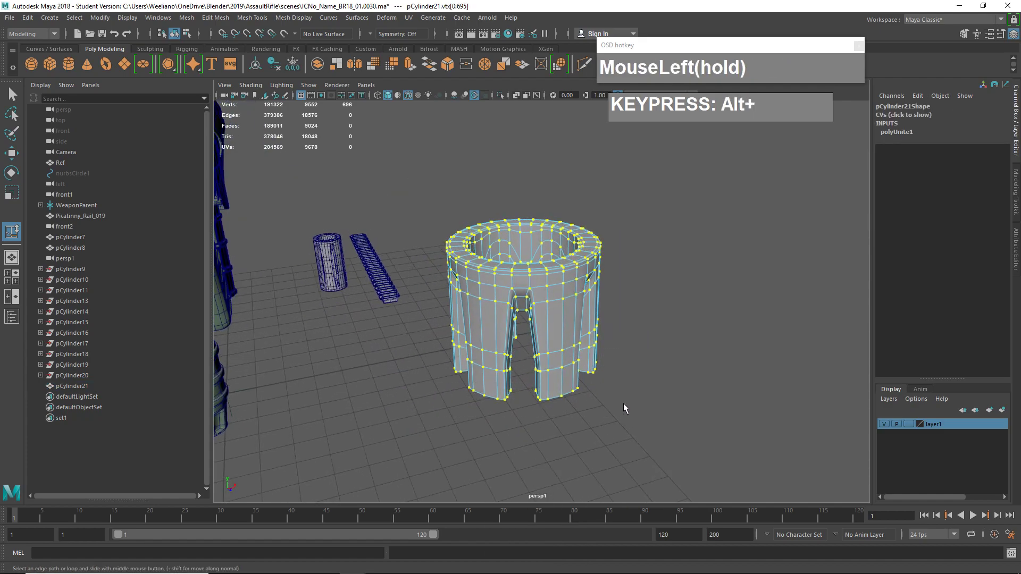
{"action": "left_click", "coordinate": [219, 17]}
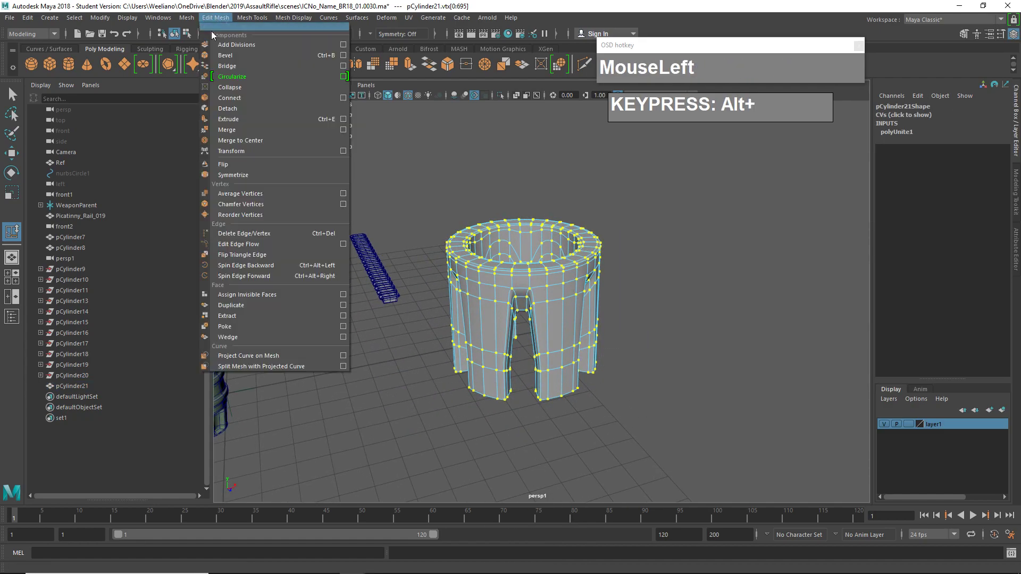
{"action": "left_click", "coordinate": [247, 130]}
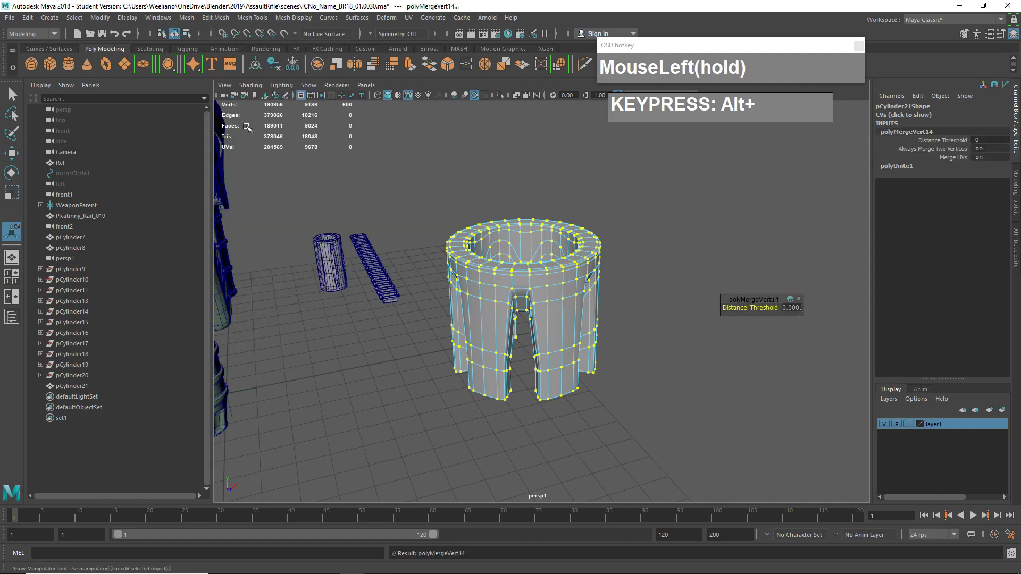
{"action": "left_click", "coordinate": [612, 217]}
- Test-select face loops on the merged ring, return to object mode and examine its slots from several angles
{"action": "scroll", "coordinate": [606, 274], "scroll_direction": "up", "scroll_amount": 3}
{"action": "left_click_drag", "start_coordinate": [606, 274], "coordinate": [637, 264], "text": "alt"}
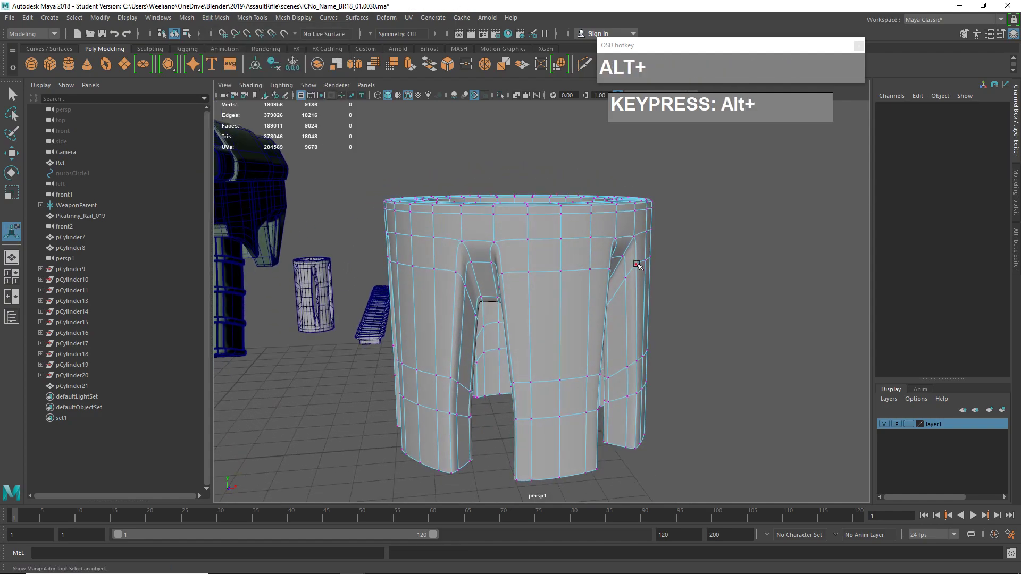
{"action": "right_click_drag", "start_coordinate": [559, 262], "coordinate": [558, 278]}
{"action": "left_click", "coordinate": [555, 232]}
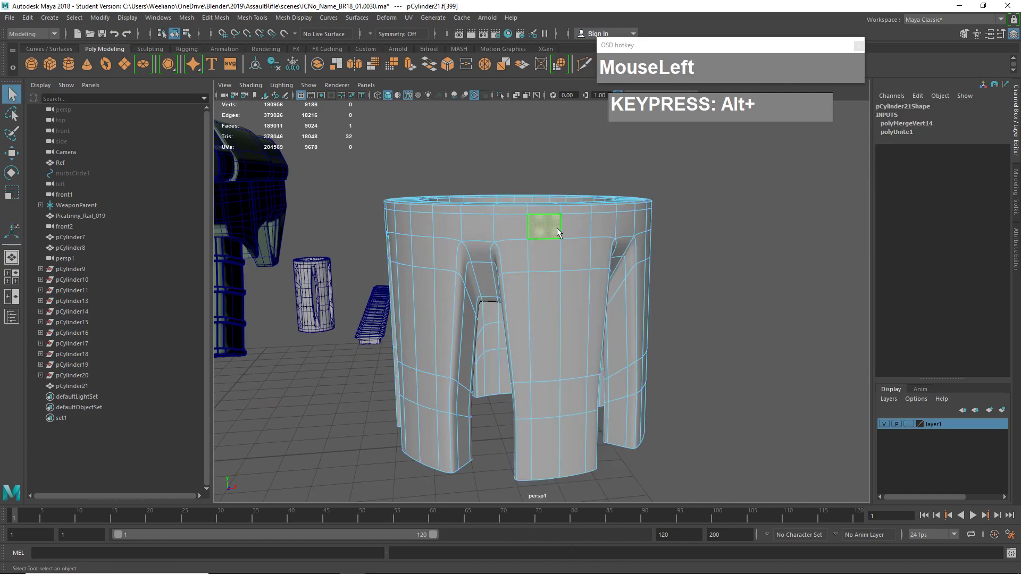
{"action": "double_click", "coordinate": [571, 233], "text": "shift"}
{"action": "left_click_drag", "start_coordinate": [573, 229], "coordinate": [578, 274], "text": "alt"}
{"action": "left_click", "coordinate": [579, 269]}
{"action": "double_click", "coordinate": [580, 266], "text": "shift"}
{"action": "left_click_drag", "start_coordinate": [653, 279], "coordinate": [528, 247], "text": "alt"}
{"action": "left_click_drag", "start_coordinate": [595, 239], "coordinate": [615, 227], "text": "alt"}
{"action": "right_click_drag", "start_coordinate": [615, 228], "coordinate": [674, 201]}
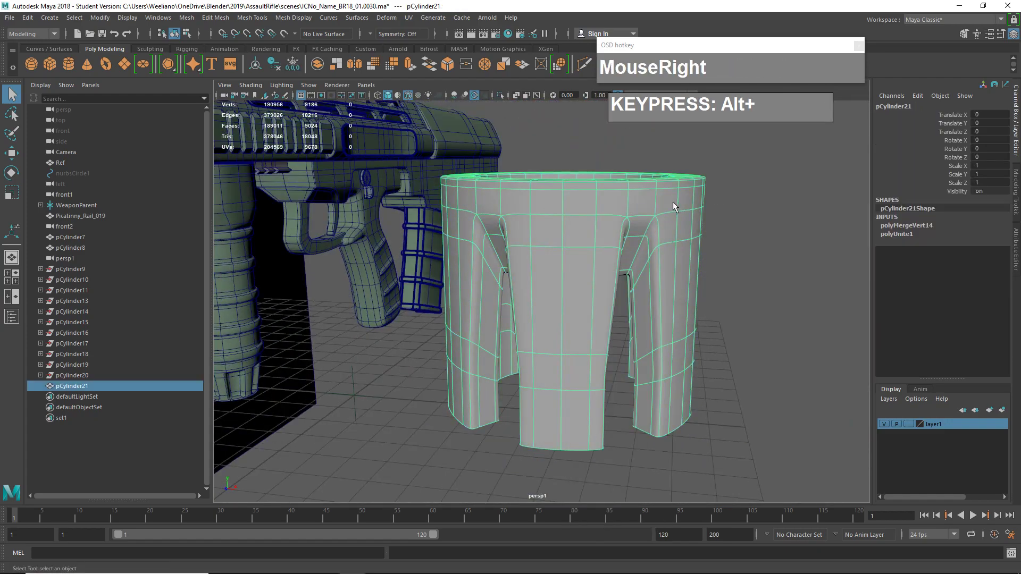
{"action": "left_click_drag", "start_coordinate": [683, 239], "coordinate": [522, 296], "text": "alt"}
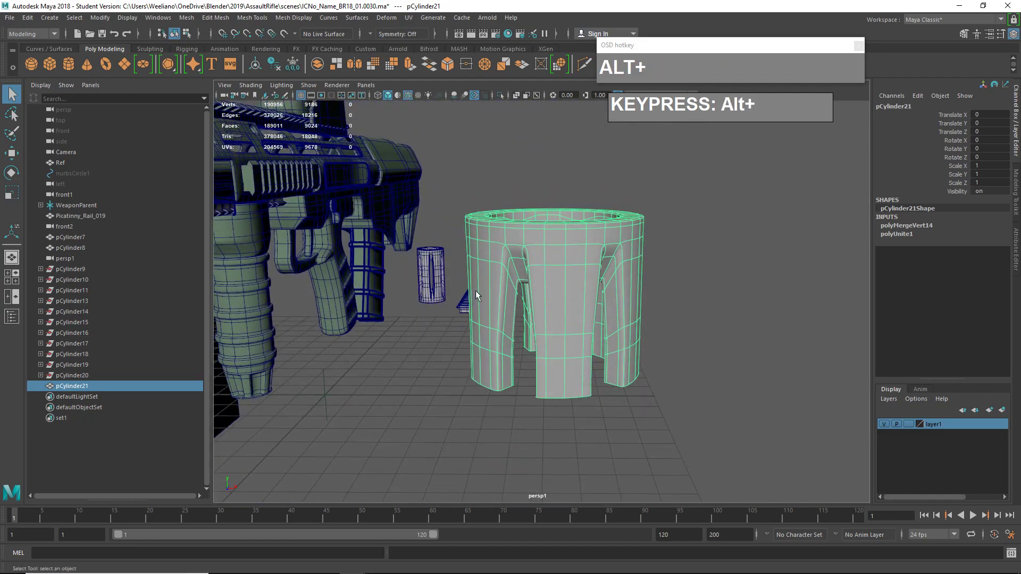
{"action": "left_click_drag", "start_coordinate": [550, 333], "coordinate": [569, 291], "text": "alt"}
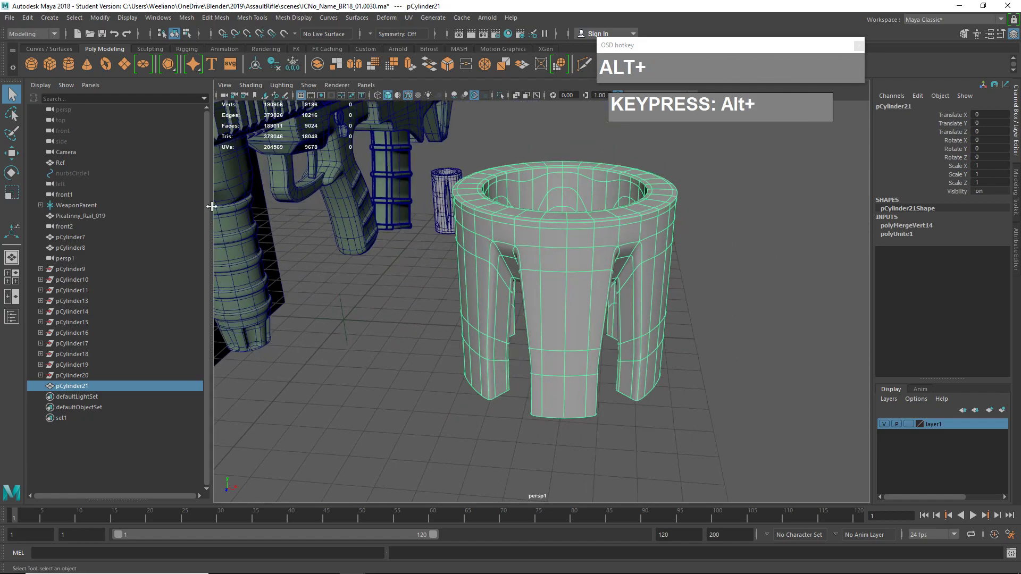
- Reset the Duplicate Special options and set them to one copy with a Y scale of -1
{"action": "left_click", "coordinate": [27, 18]}
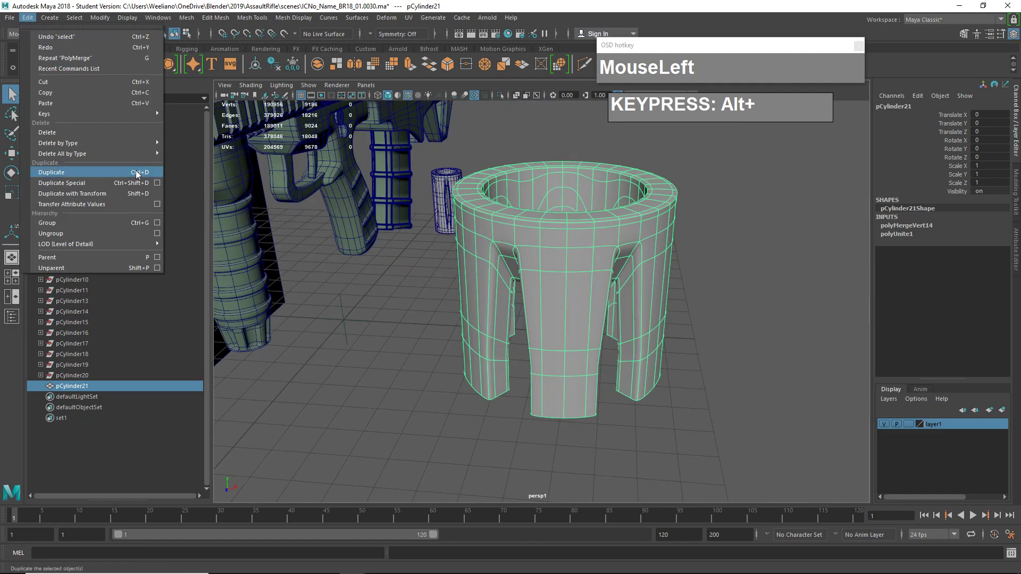
{"action": "left_click", "coordinate": [158, 183]}
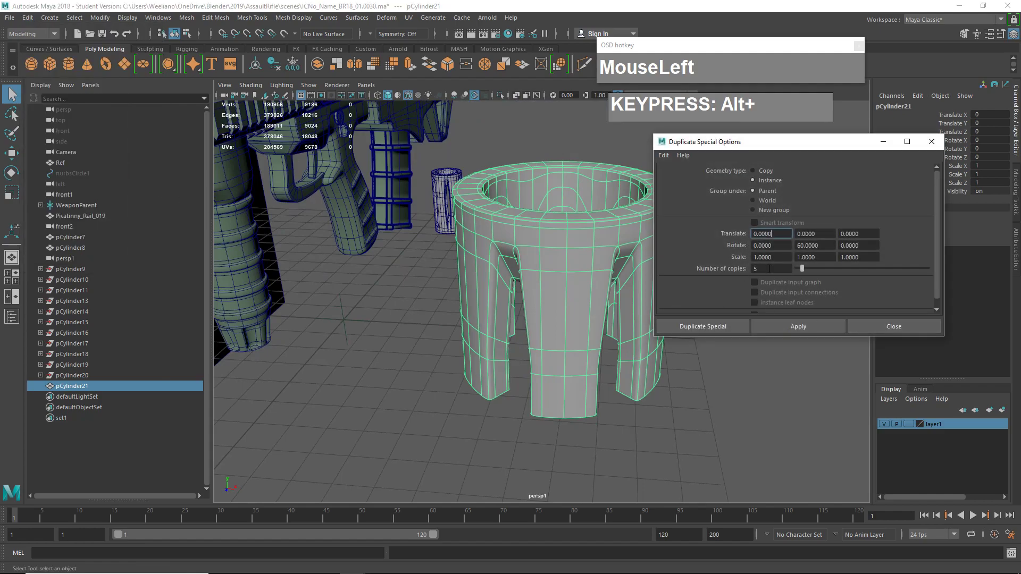
{"action": "left_click_drag", "start_coordinate": [768, 269], "coordinate": [766, 285]}
{"action": "type", "text": "1"}
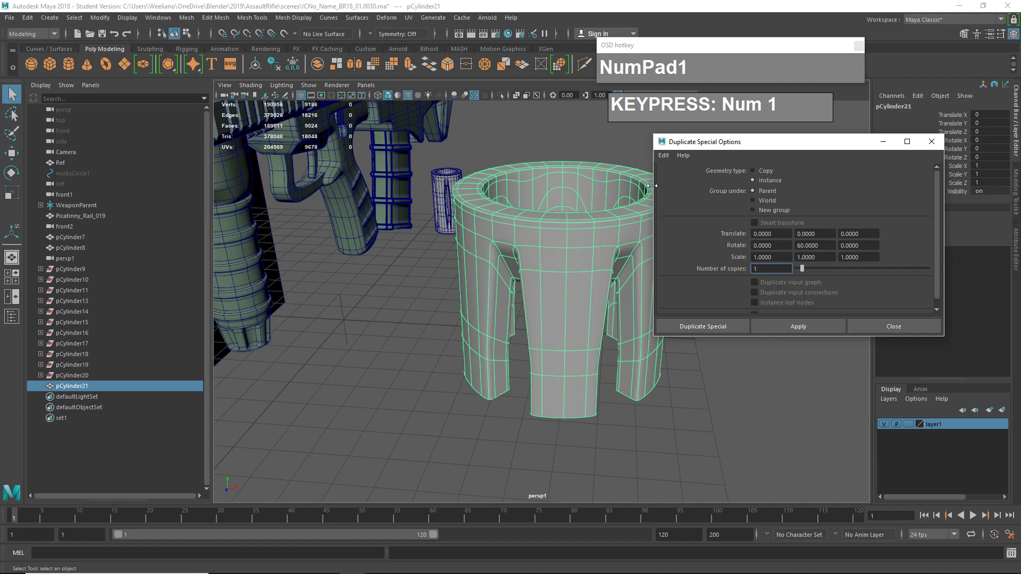
{"action": "left_click", "coordinate": [662, 156]}
{"action": "left_click", "coordinate": [686, 176]}
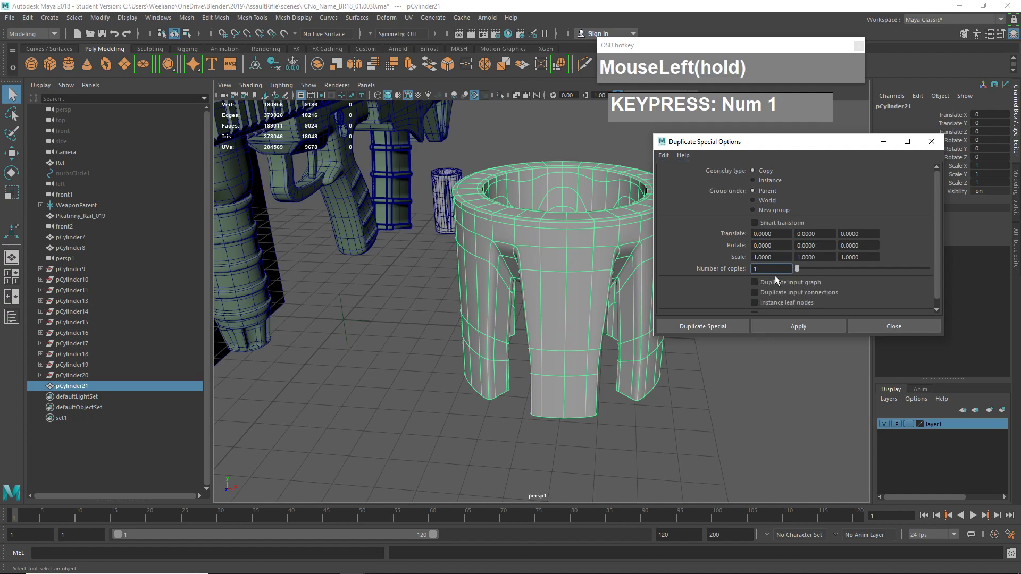
{"action": "type", "text": "1"}
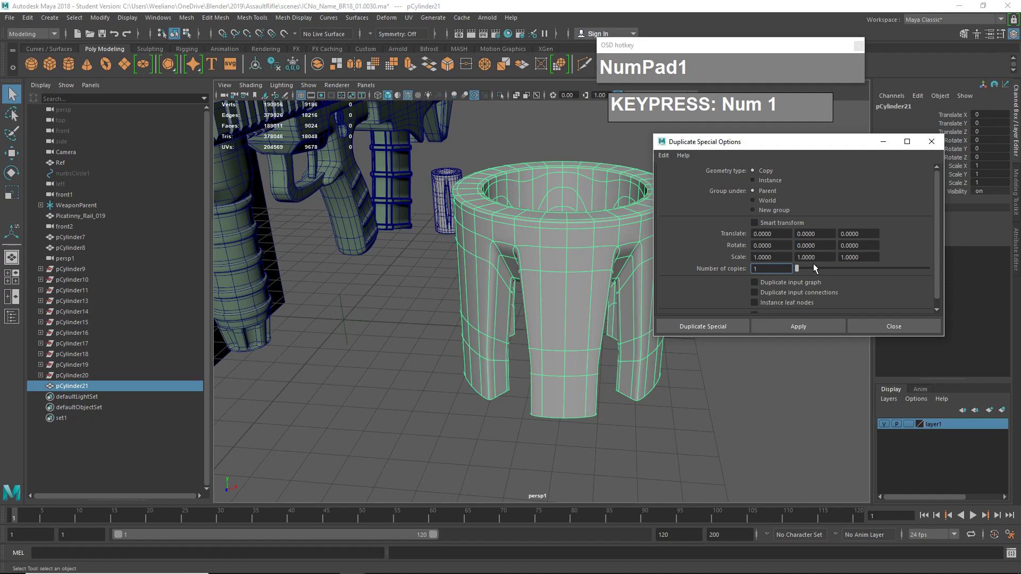
{"action": "left_click", "coordinate": [833, 258]}
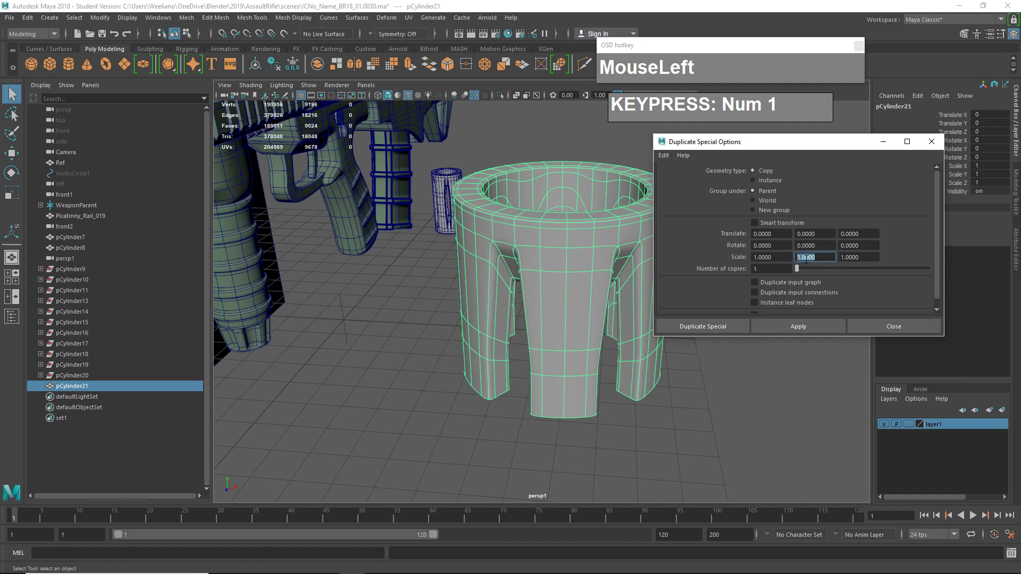
{"action": "type", "text": "-1"}
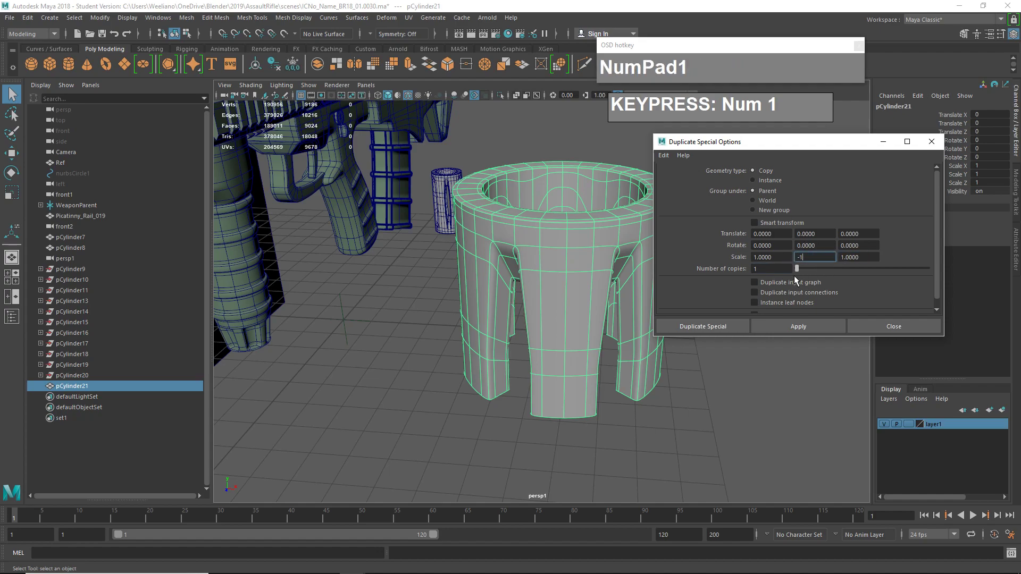
{"action": "left_click", "coordinate": [829, 246]}
- Try to duplicate the slotted ring mirrored in Y at its current position and undo the copy
{"action": "left_click_drag", "start_coordinate": [673, 350], "coordinate": [691, 346], "text": "alt"}
{"action": "middle_click_drag", "start_coordinate": [691, 346], "coordinate": [699, 335], "text": "alt"}
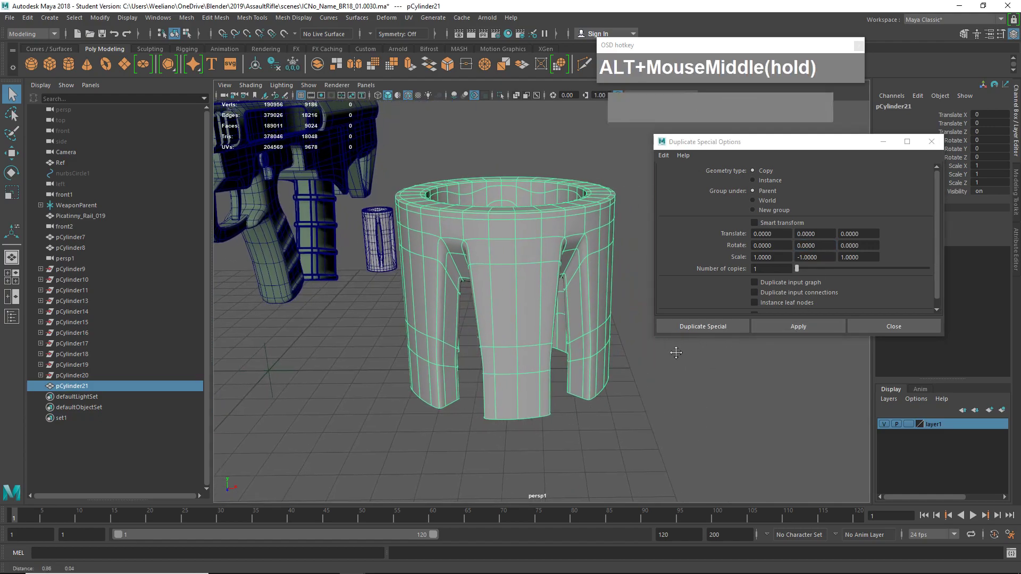
{"action": "left_click", "coordinate": [701, 327]}
{"action": "left_click_drag", "start_coordinate": [706, 333], "coordinate": [580, 341], "text": "alt"}
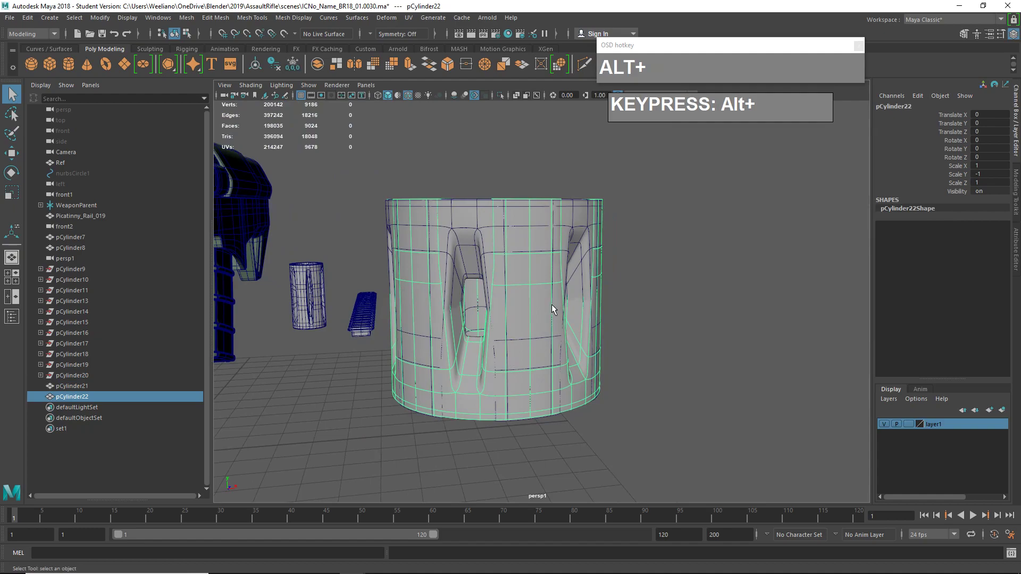
{"action": "key", "text": "z"}
{"action": "key", "text": "z"}
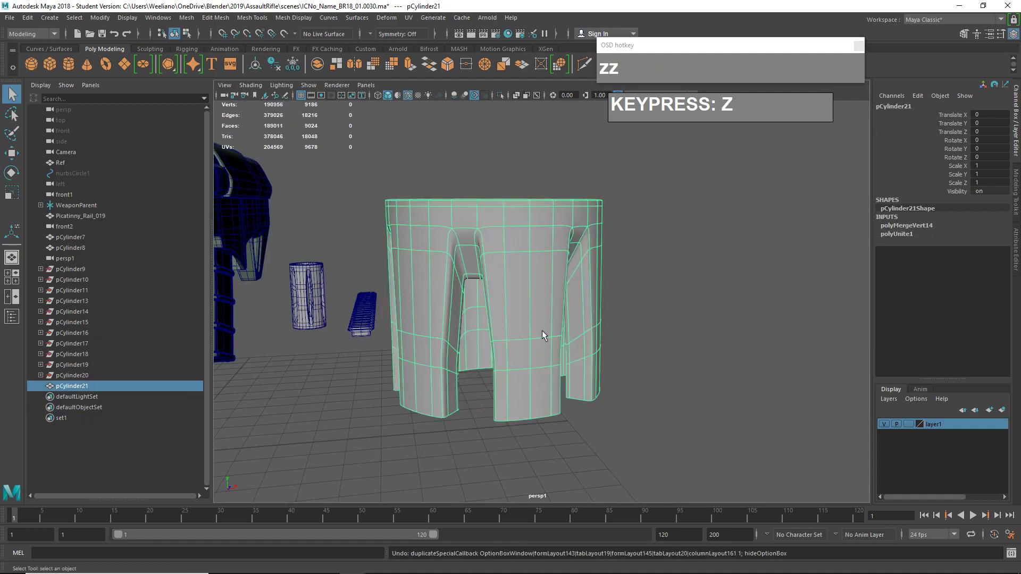
- Switch to the front orthographic view and frame the slotted ring
{"action": "scroll", "coordinate": [541, 335], "scroll_direction": "down", "scroll_amount": 1}
{"action": "key", "text": "space"}
{"action": "left_click_drag", "start_coordinate": [540, 324], "coordinate": [550, 349]}
{"action": "key", "text": "f"}
{"action": "scroll", "coordinate": [555, 349], "scroll_direction": "down", "scroll_amount": 5}
{"action": "scroll", "coordinate": [560, 349], "scroll_direction": "up", "scroll_amount": 3}
{"action": "middle_click_drag", "start_coordinate": [562, 350], "coordinate": [565, 336], "text": "alt"}
{"action": "scroll", "coordinate": [560, 257], "scroll_direction": "up", "scroll_amount": 2}
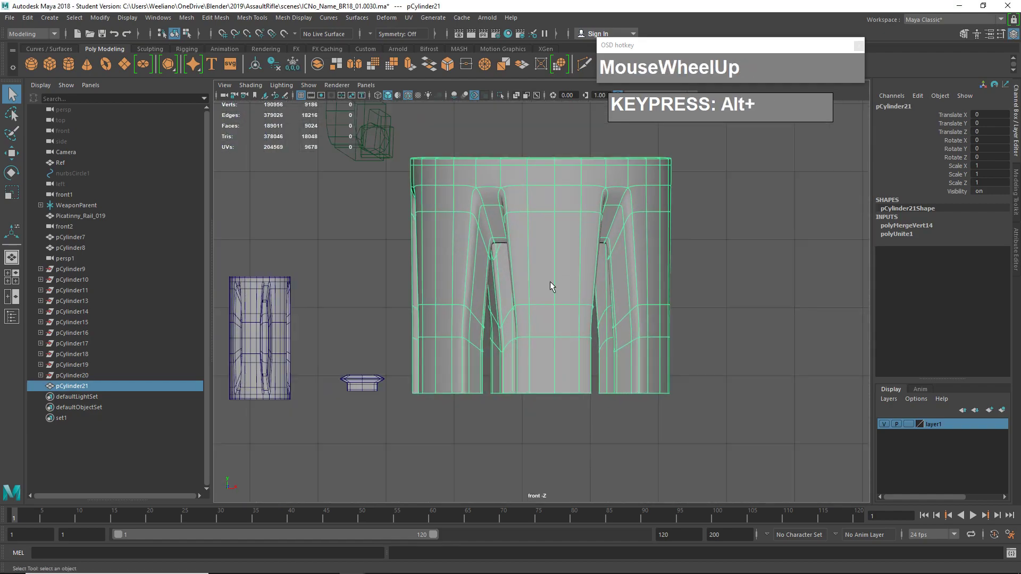
- Move the slotted ring's pivot down to its open lower edge, snapping it to a vertex there
{"action": "key", "text": "w"}
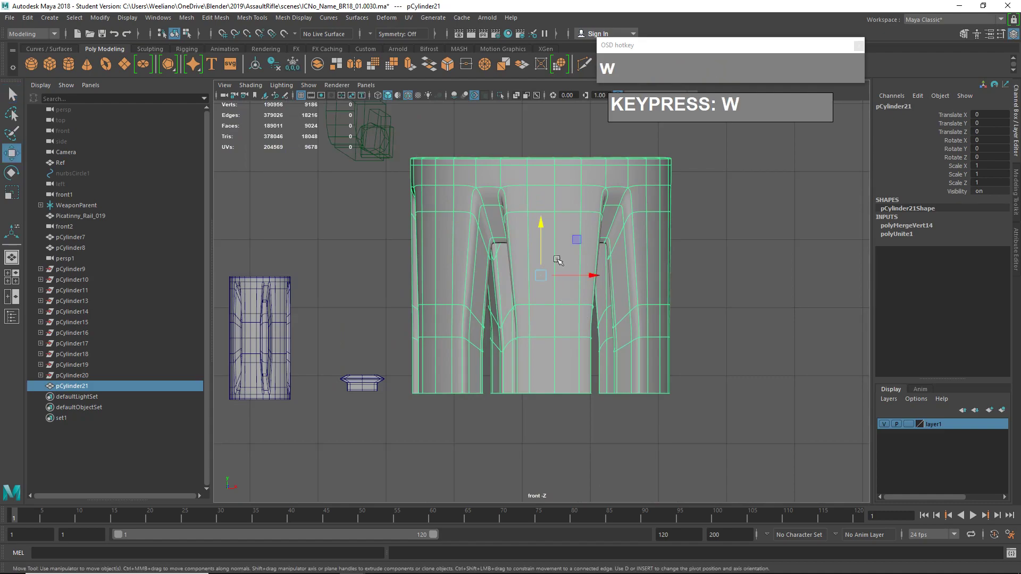
{"action": "key", "text": "d"}
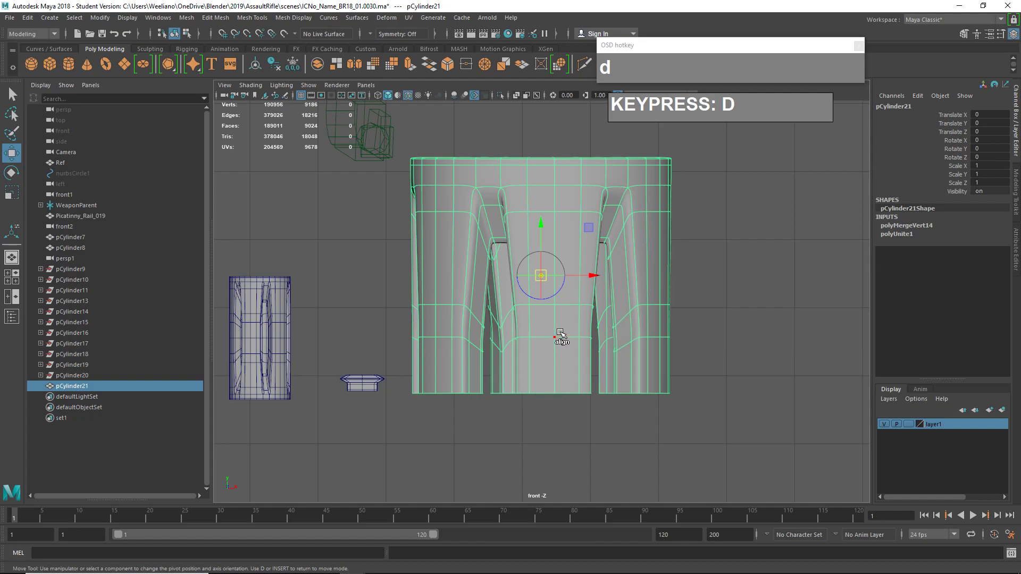
{"action": "key", "text": "v"}
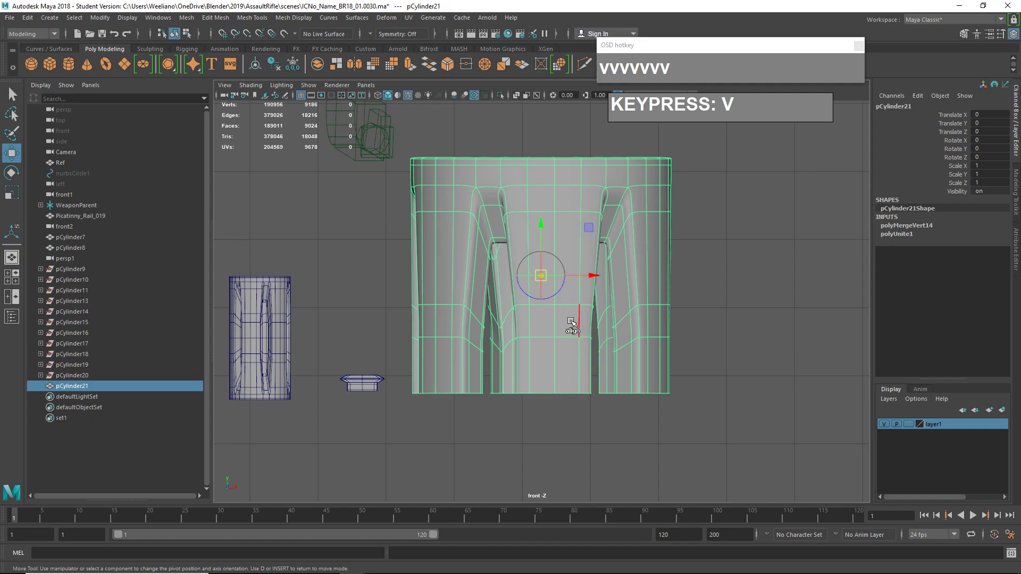
{"action": "key", "text": "v"}
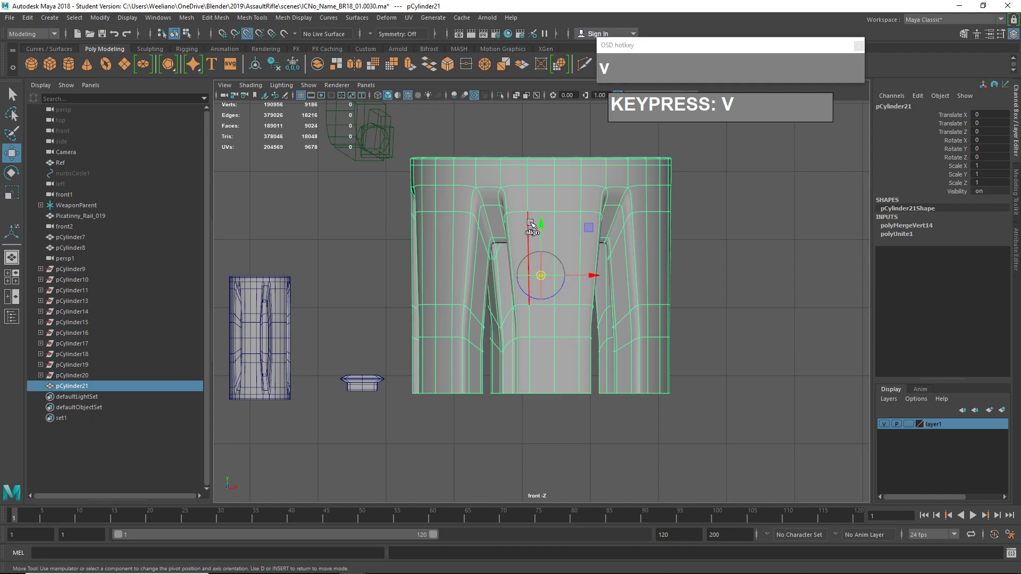
{"action": "left_click_drag", "start_coordinate": [541, 229], "coordinate": [542, 404]}
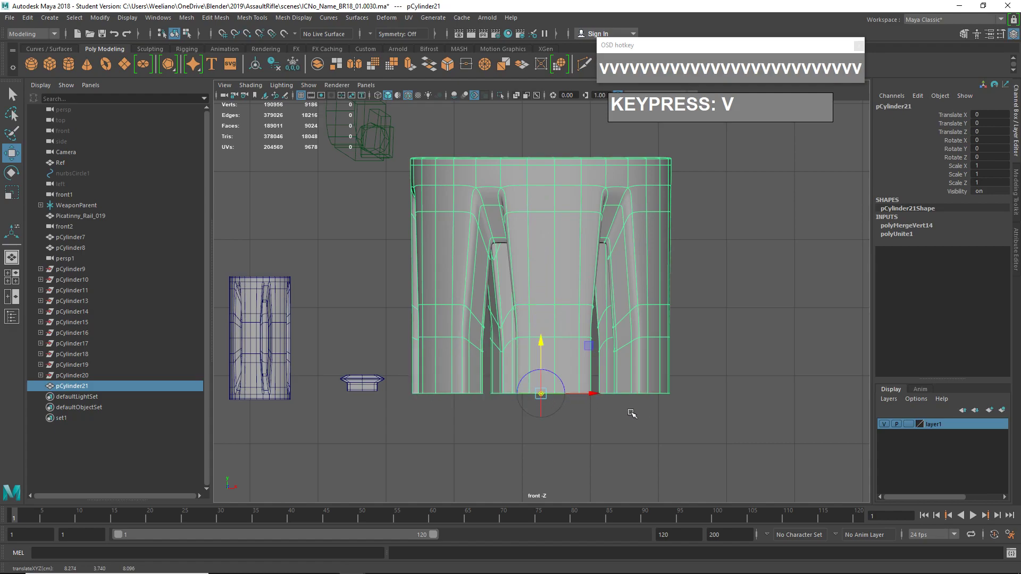
{"action": "key", "text": "d"}
- In the perspective view, duplicate the ring with Duplicate Special as one copy with a Y scale of -1
{"action": "key", "text": "space"}
{"action": "left_click_drag", "start_coordinate": [567, 409], "coordinate": [575, 390]}
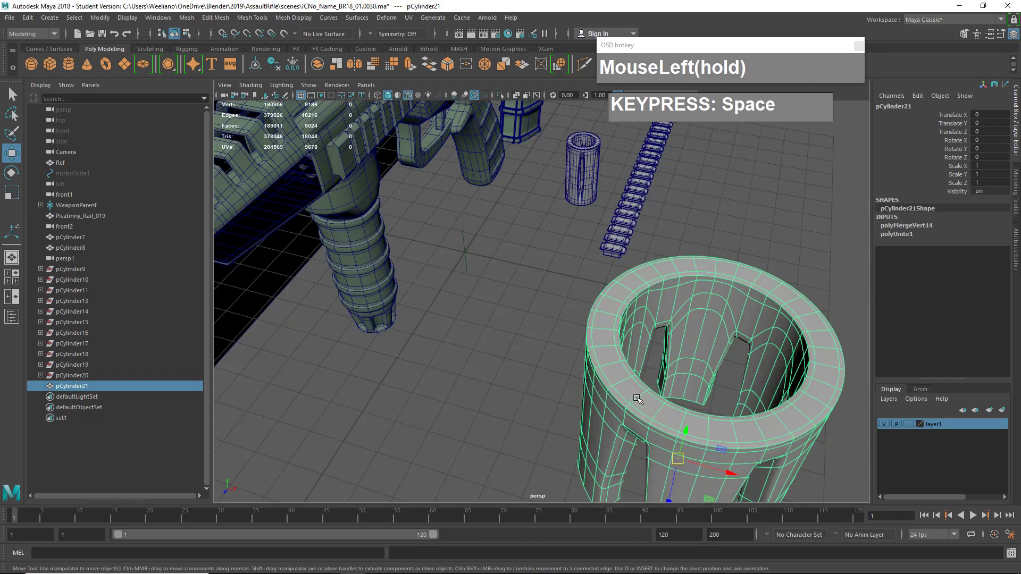
{"action": "scroll", "coordinate": [638, 372], "scroll_direction": "down", "scroll_amount": 3}
{"action": "left_click_drag", "start_coordinate": [638, 367], "coordinate": [691, 369], "text": "alt"}
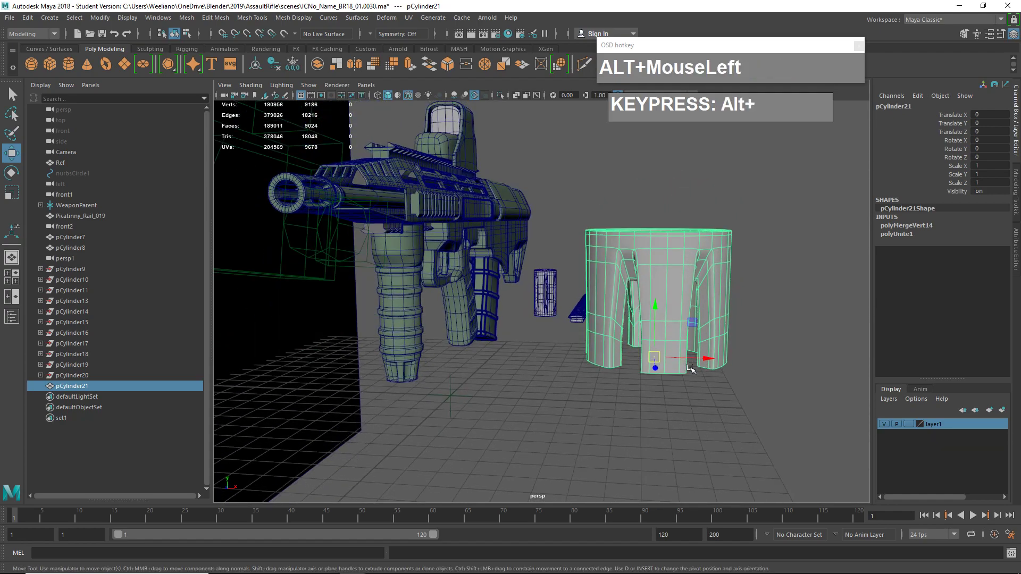
{"action": "left_click", "coordinate": [28, 18]}
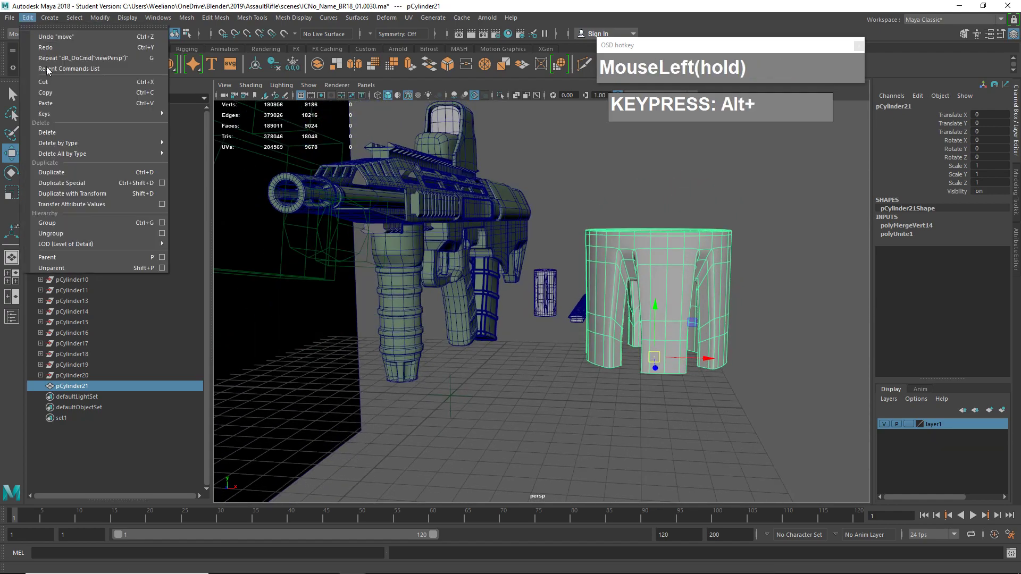
{"action": "left_click", "coordinate": [162, 184]}
{"action": "left_click_drag", "start_coordinate": [826, 148], "coordinate": [941, 93]}
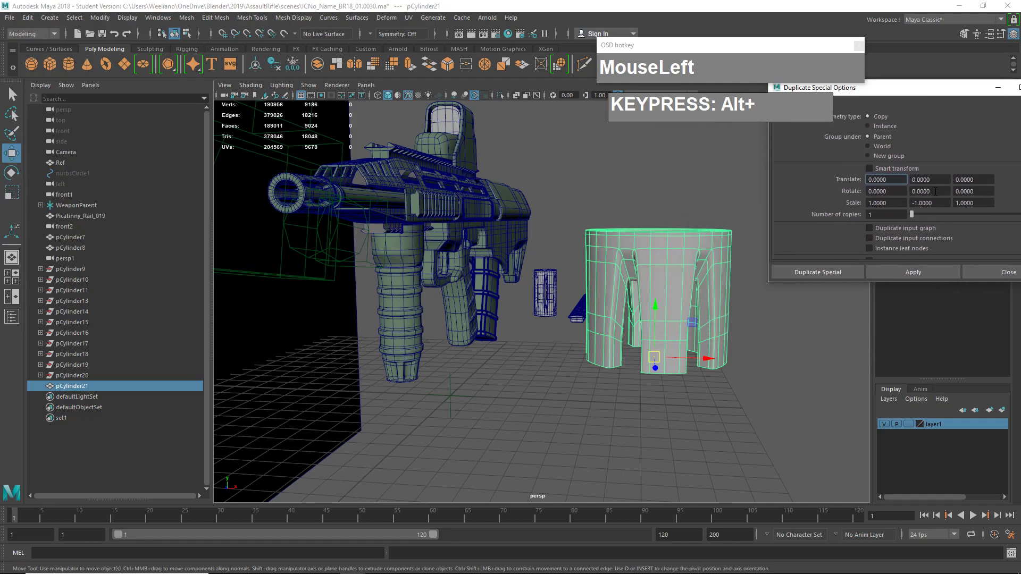
{"action": "left_click", "coordinate": [818, 271]}
- Select the ring and its mirrored copy and combine them into a single mesh
{"action": "left_click_drag", "start_coordinate": [771, 340], "coordinate": [739, 376], "text": "alt"}
{"action": "scroll", "coordinate": [739, 376], "scroll_direction": "up", "scroll_amount": 3}
{"action": "middle_click_drag", "start_coordinate": [739, 377], "coordinate": [653, 271], "text": "alt"}
{"action": "left_click", "coordinate": [654, 272]}
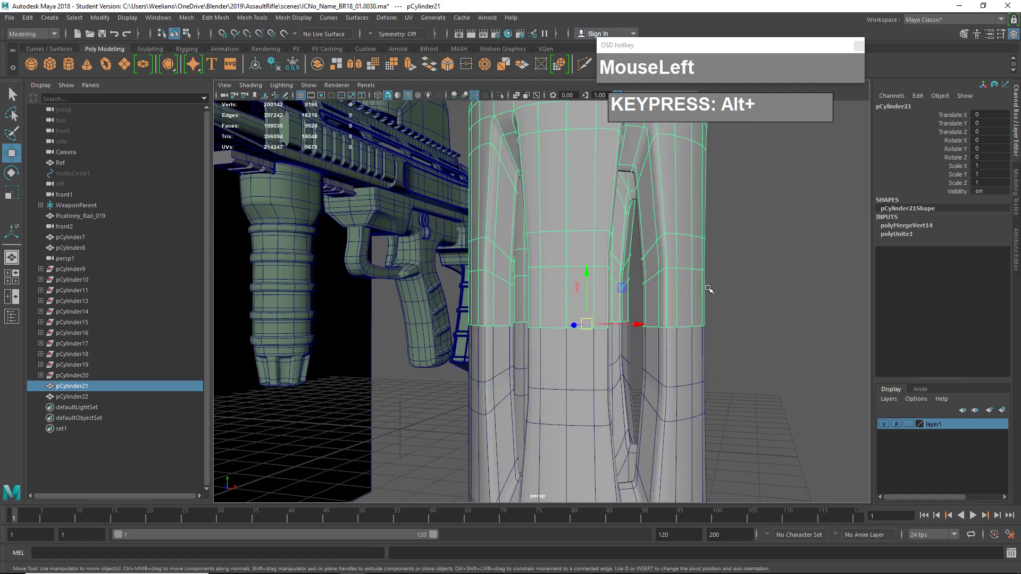
{"action": "left_click", "coordinate": [667, 380], "text": "shift"}
{"action": "scroll", "coordinate": [668, 380], "scroll_direction": "down", "scroll_amount": 3}
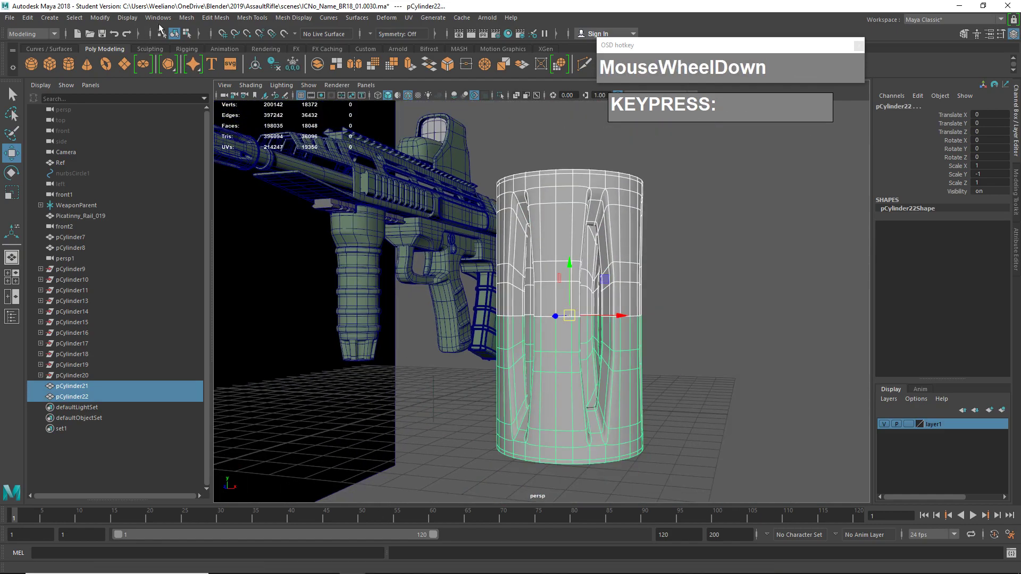
{"action": "left_click", "coordinate": [186, 18]}
{"action": "left_click", "coordinate": [219, 54]}
- Select all vertices along the middle seam of the combined tube in wireframe display and merge them
{"action": "left_click_drag", "start_coordinate": [579, 238], "coordinate": [585, 266], "text": "alt"}
{"action": "right_click_drag", "start_coordinate": [585, 266], "coordinate": [584, 288]}
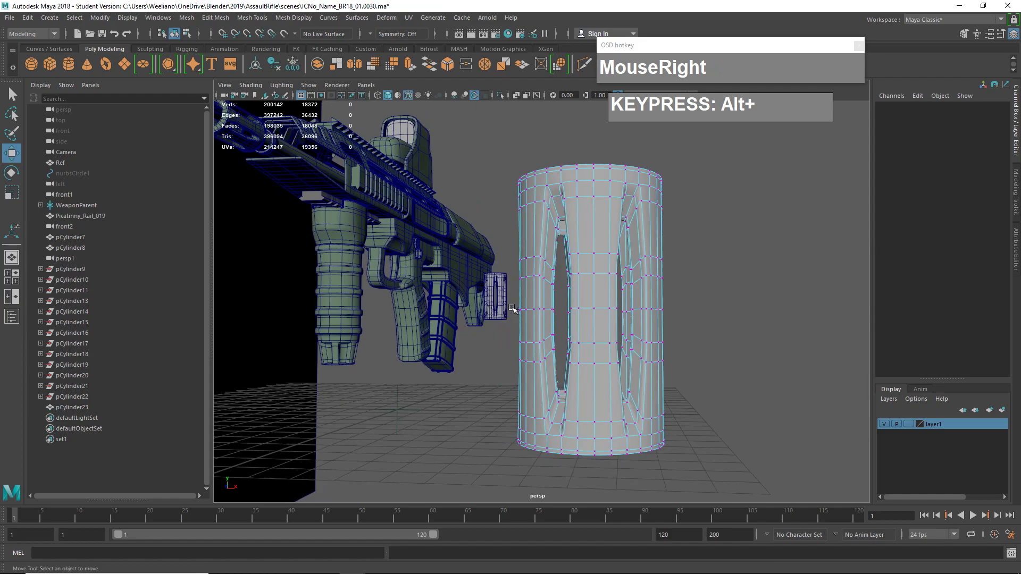
{"action": "key", "text": "3"}
{"action": "key", "text": "4"}
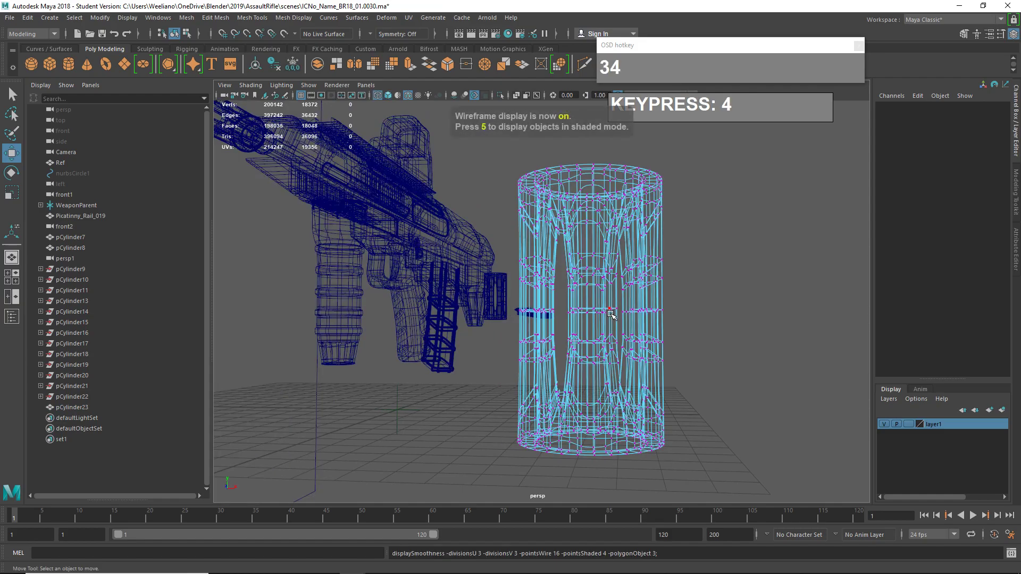
{"action": "left_click_drag", "start_coordinate": [629, 329], "coordinate": [632, 328], "text": "alt"}
{"action": "left_click_drag", "start_coordinate": [522, 308], "coordinate": [737, 330]}
{"action": "scroll", "coordinate": [738, 330], "scroll_direction": "up", "scroll_amount": 5, "text": "alt"}
{"action": "middle_click_drag", "start_coordinate": [739, 331], "coordinate": [664, 315], "text": "alt"}
{"action": "scroll", "coordinate": [632, 313], "scroll_direction": "down", "scroll_amount": 2, "text": "alt"}
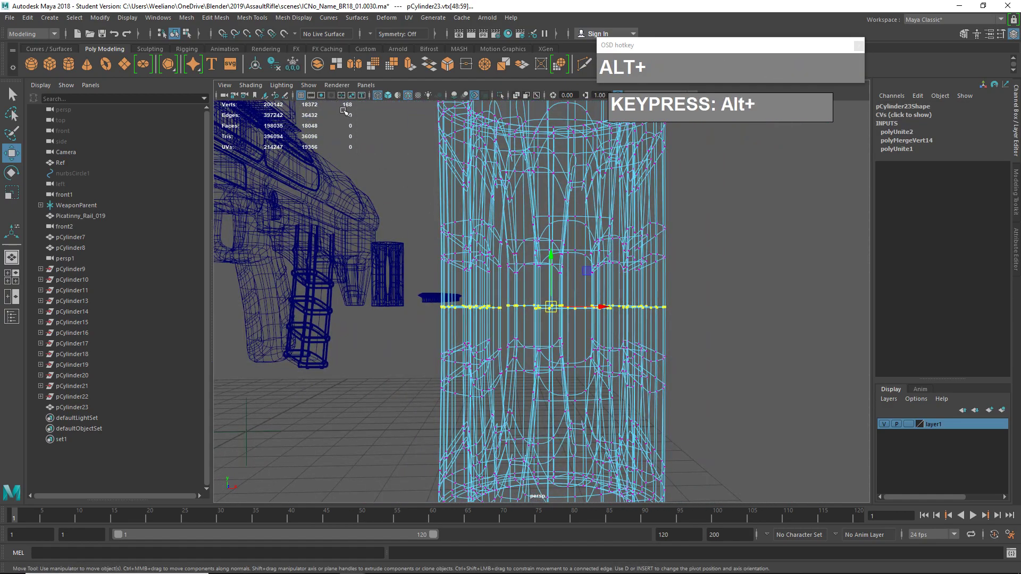
{"action": "left_click", "coordinate": [217, 17]}
{"action": "left_click", "coordinate": [228, 127]}
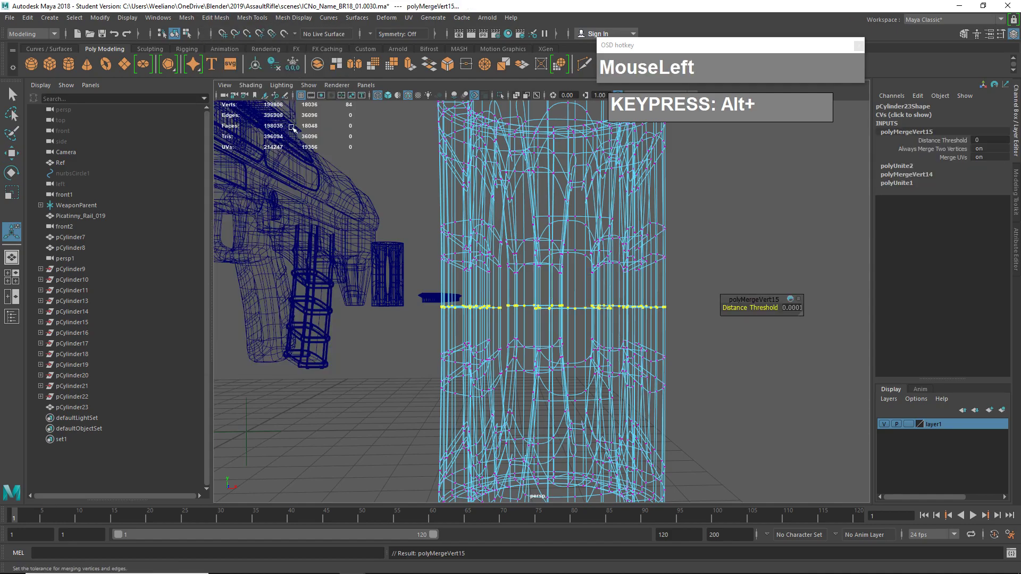
- Examine the merged seam in wireframe and return to shaded display
{"action": "left_click_drag", "start_coordinate": [428, 178], "coordinate": [637, 243], "text": "alt"}
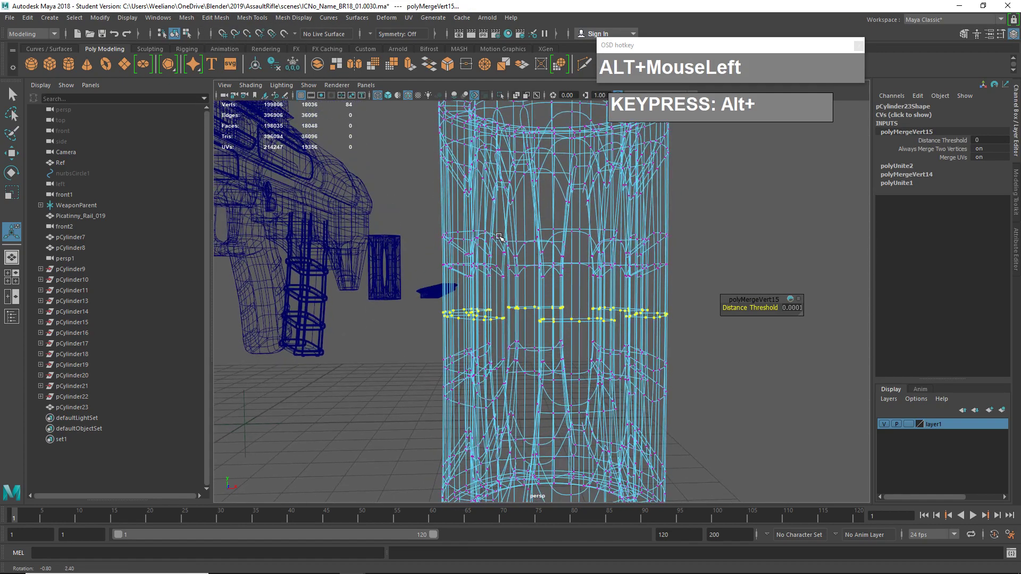
{"action": "left_click", "coordinate": [665, 232]}
{"action": "scroll", "coordinate": [651, 229], "scroll_direction": "down", "scroll_amount": 3}
{"action": "scroll", "coordinate": [585, 261], "scroll_direction": "up", "scroll_amount": 5}
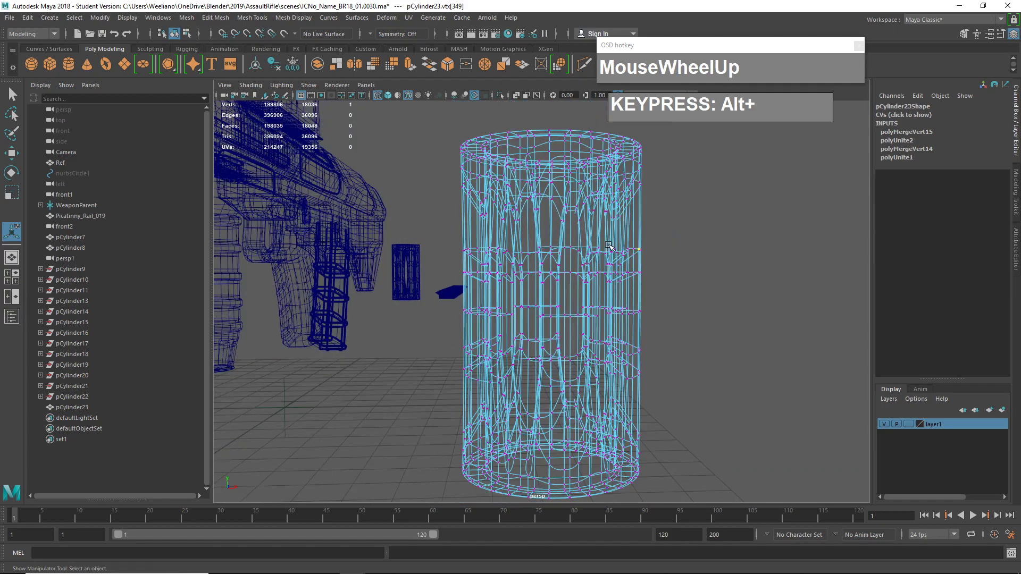
{"action": "key", "text": "5"}
- Select all faces of the slotted tube, scale it down uniformly, and clear the selection
{"action": "right_click_drag", "start_coordinate": [582, 263], "coordinate": [588, 285]}
{"action": "left_click", "coordinate": [576, 258]}
{"action": "mouse_move", "coordinate": [576, 257]}
{"action": "left_mouse_down", "text": "alt"}
{"action": "mouse_move", "coordinate": [633, 263]}
{"action": "mouse_move", "coordinate": [542, 306]}
{"action": "mouse_move", "coordinate": [665, 287]}
{"action": "mouse_move", "coordinate": [642, 279]}
{"action": "mouse_move", "coordinate": [562, 309]}
{"action": "mouse_move", "coordinate": [586, 253]}
{"action": "mouse_move", "coordinate": [570, 244]}
{"action": "mouse_move", "coordinate": [579, 269]}
{"action": "mouse_move", "coordinate": [567, 252]}
{"action": "mouse_move", "coordinate": [570, 265]}
{"action": "left_mouse_up", "text": "alt"}
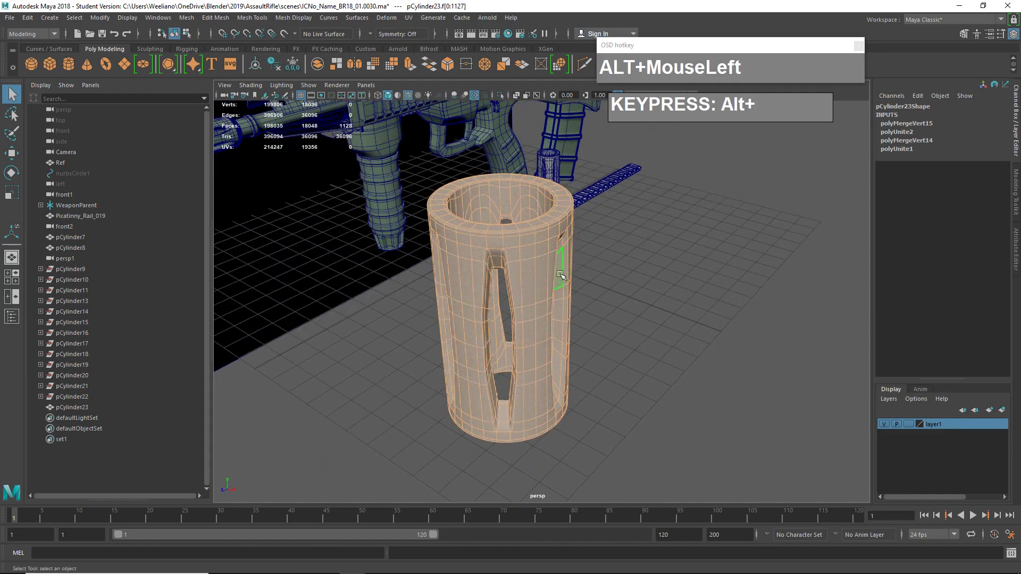
{"action": "key", "text": "r"}
{"action": "left_click_drag", "start_coordinate": [506, 313], "coordinate": [387, 360]}
{"action": "scroll", "coordinate": [481, 357], "scroll_direction": "up", "scroll_amount": 3}
{"action": "scroll", "coordinate": [481, 357], "scroll_direction": "up", "scroll_amount": 2}
{"action": "left_click_drag", "start_coordinate": [455, 322], "coordinate": [427, 341]}
{"action": "left_click", "coordinate": [533, 322]}
- Select the full face loop on the tube's upper rim
{"action": "scroll", "coordinate": [446, 328], "scroll_direction": "up", "scroll_amount": 3}
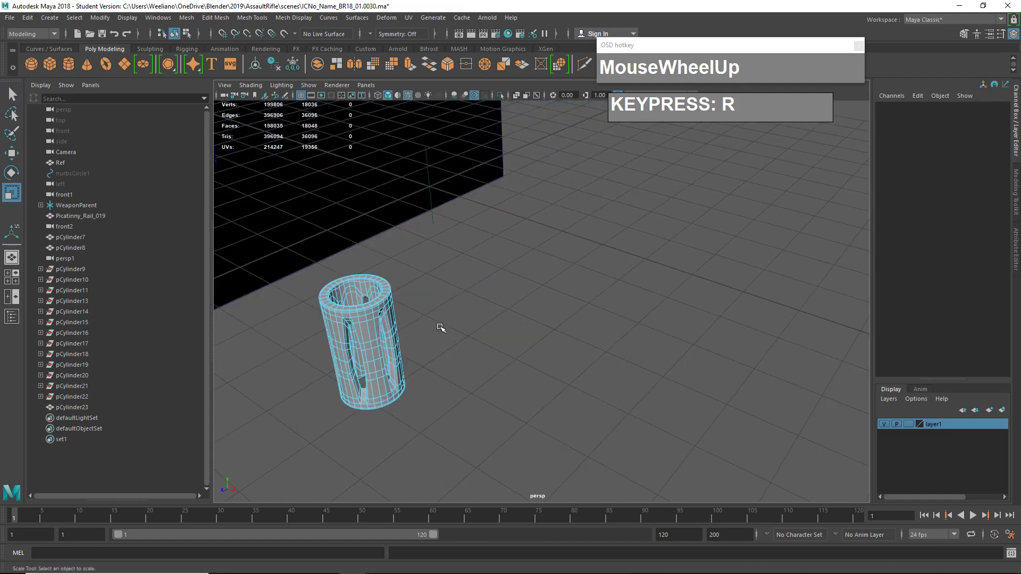
{"action": "middle_click_drag", "start_coordinate": [432, 322], "coordinate": [566, 255], "text": "alt"}
{"action": "scroll", "coordinate": [565, 310], "scroll_direction": "up", "scroll_amount": 3}
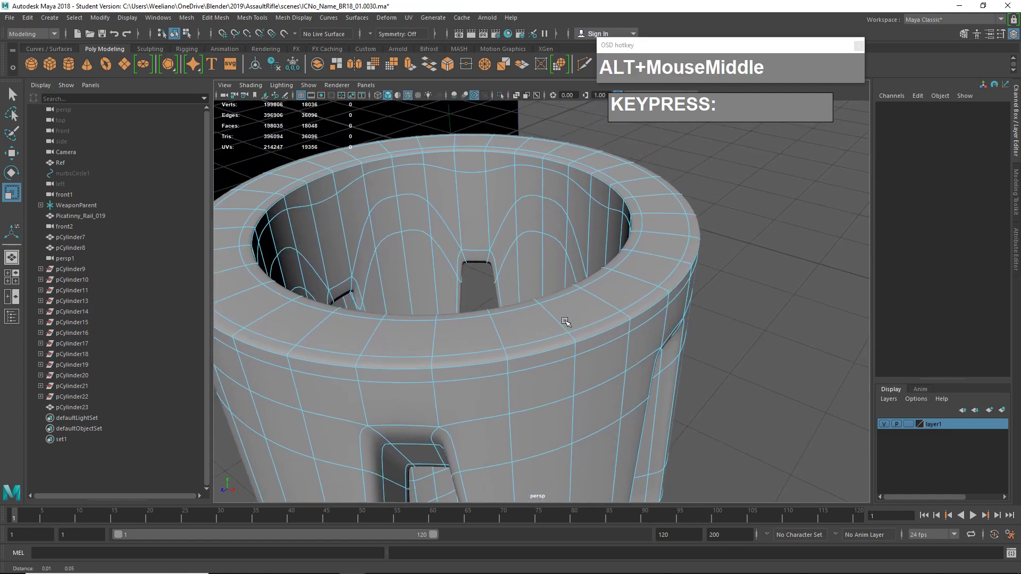
{"action": "left_click", "coordinate": [551, 315]}
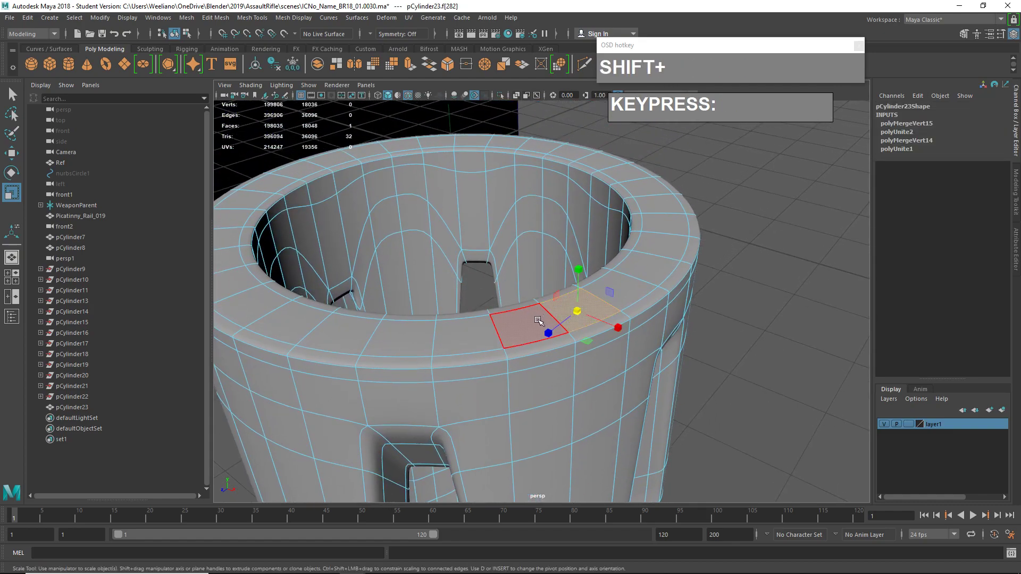
{"action": "key", "text": "q"}
{"action": "double_click", "coordinate": [536, 321], "text": "shift"}
{"action": "scroll", "coordinate": [616, 315], "scroll_direction": "down", "scroll_amount": 3}
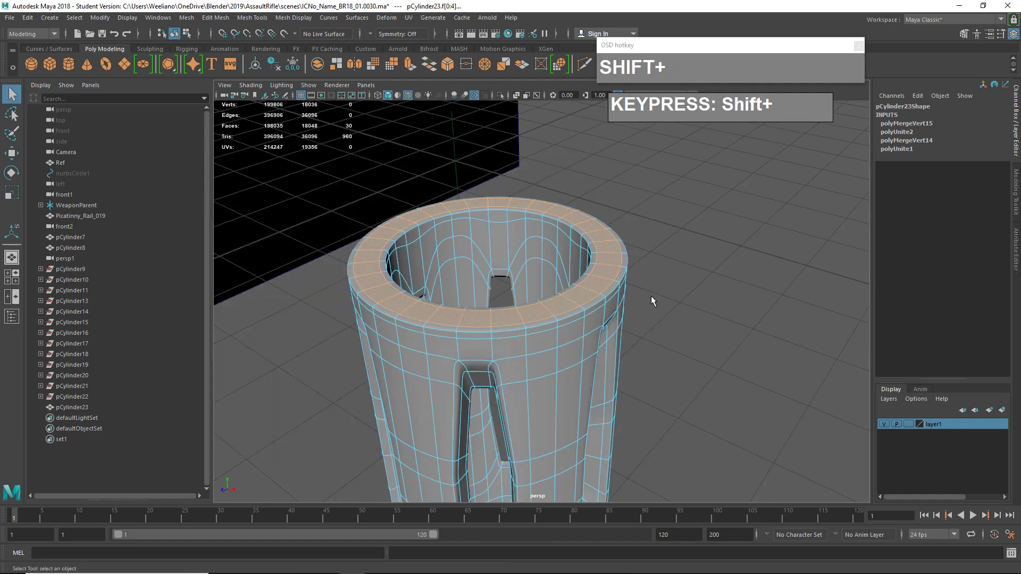
- Extrude the upper rim faces and move them straight up in world Y to lengthen the tube
{"action": "right_click", "coordinate": [579, 296], "text": "shift"}
{"action": "right_click_drag", "start_coordinate": [582, 325], "coordinate": [582, 326], "text": "shift"}
{"action": "scroll", "coordinate": [564, 272], "scroll_direction": "down", "scroll_amount": 2}
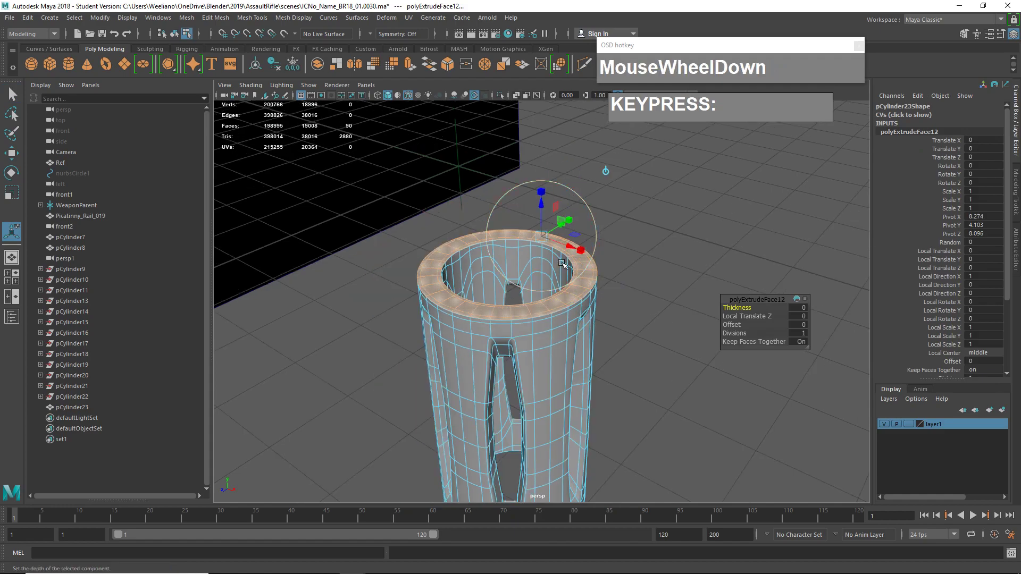
{"action": "left_click_drag", "start_coordinate": [543, 206], "coordinate": [542, 188]}
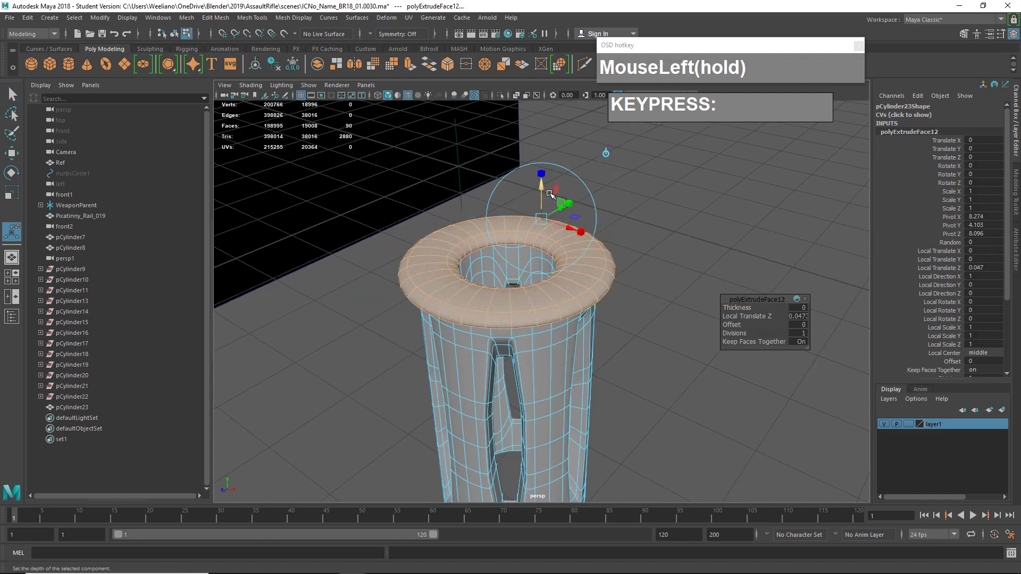
{"action": "key", "text": "z"}
{"action": "key", "text": "w"}
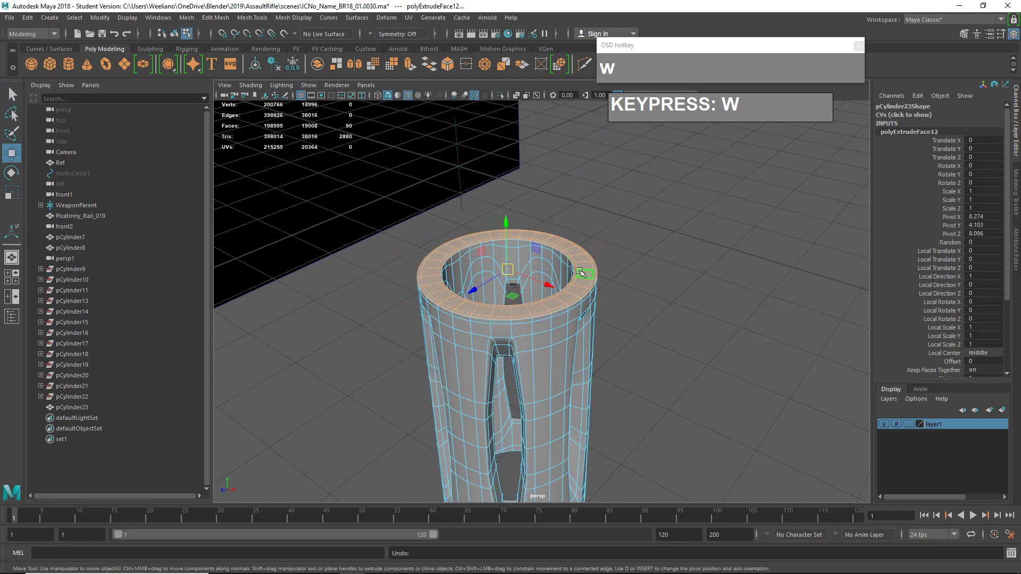
{"action": "left_click_drag", "start_coordinate": [506, 226], "coordinate": [523, 121]}
- Scale the extruded rim faces inward to form a tapered shoulder above the slots, then deselect them
{"action": "key", "text": "r"}
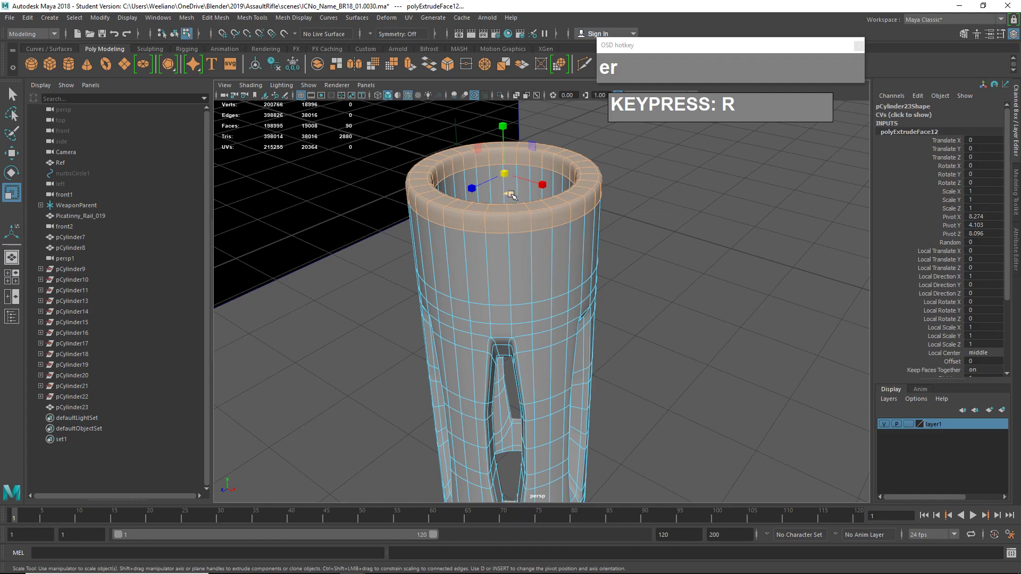
{"action": "left_click_drag", "start_coordinate": [534, 233], "coordinate": [547, 266], "text": "alt"}
{"action": "middle_click_drag", "start_coordinate": [548, 272], "coordinate": [520, 213], "text": "alt"}
{"action": "left_click_drag", "start_coordinate": [588, 408], "coordinate": [582, 403]}
{"action": "left_click", "coordinate": [654, 413]}
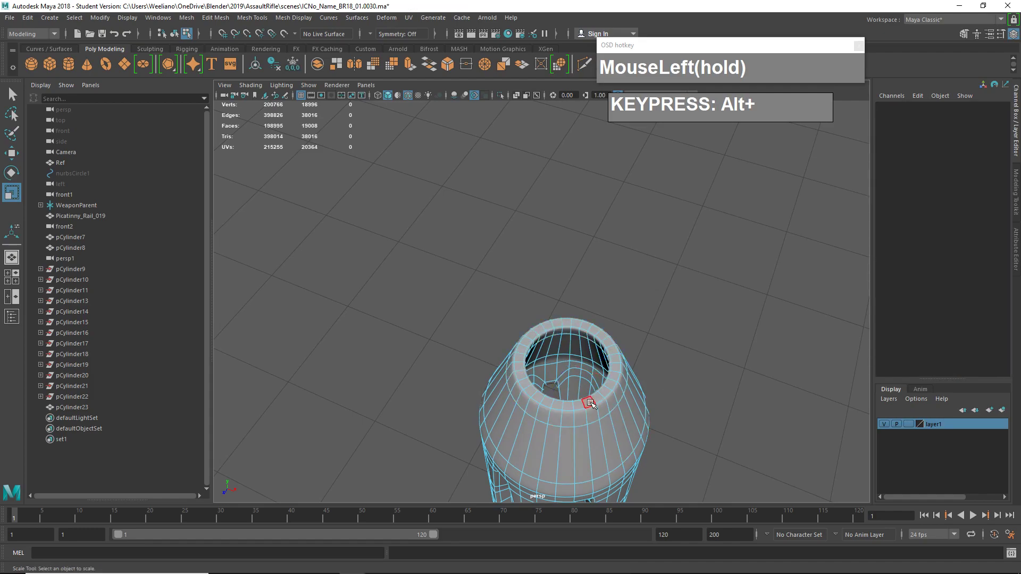
- Select the narrowed rim's face loop, extrude it straight upward into a cylindrical neck, and extrude the end faces once more in place
{"action": "left_click", "coordinate": [590, 404]}
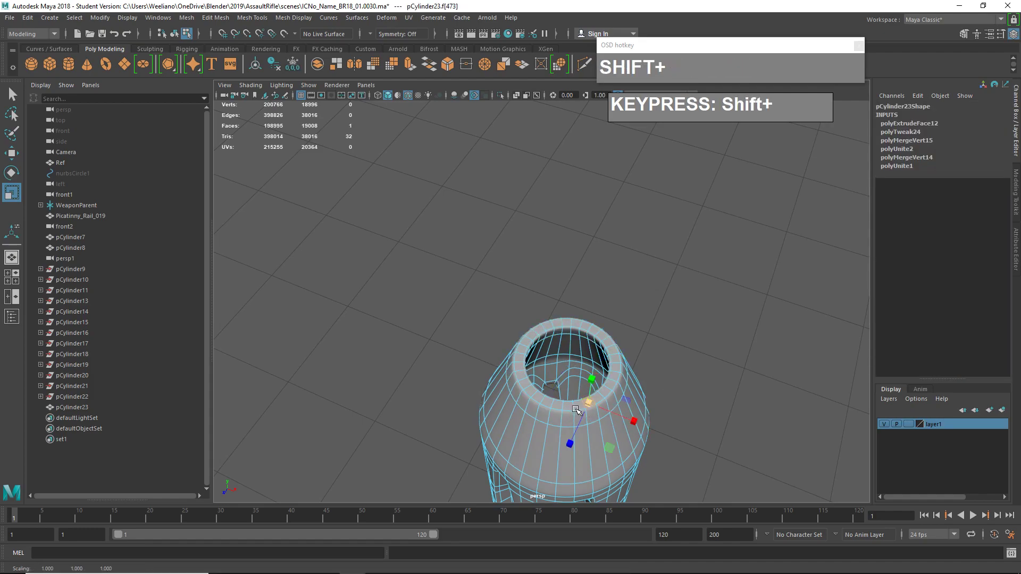
{"action": "key", "text": "shift+q"}
{"action": "double_click", "coordinate": [578, 405], "text": "shift"}
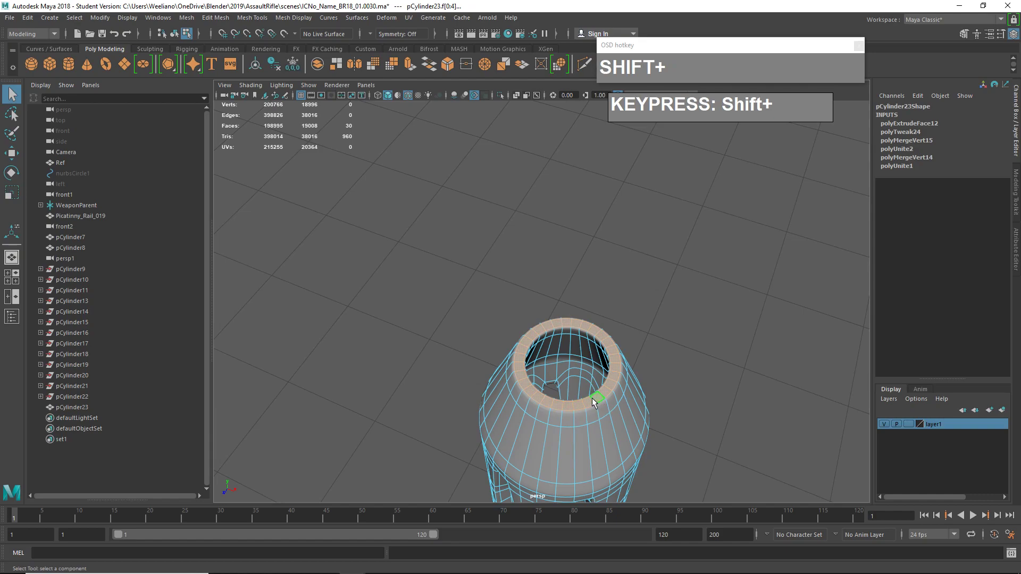
{"action": "key", "text": "g"}
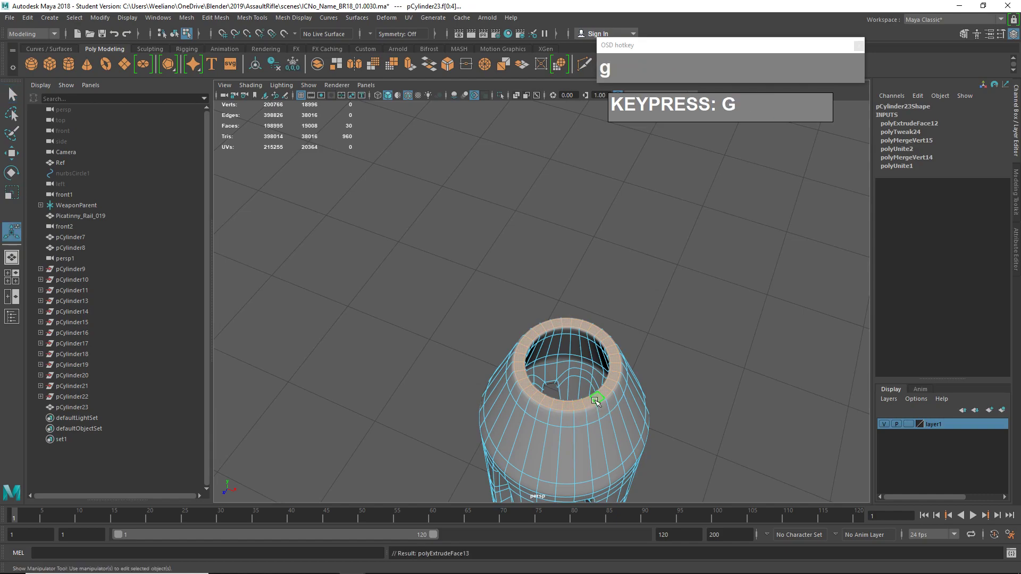
{"action": "left_click", "coordinate": [638, 260]}
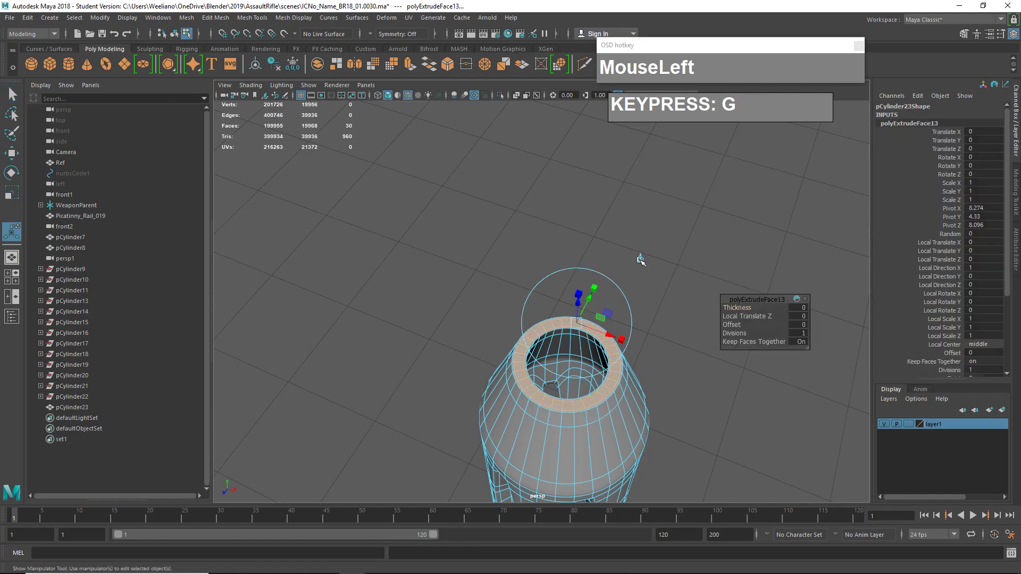
{"action": "left_click_drag", "start_coordinate": [569, 348], "coordinate": [577, 241]}
{"action": "key", "text": "g"}
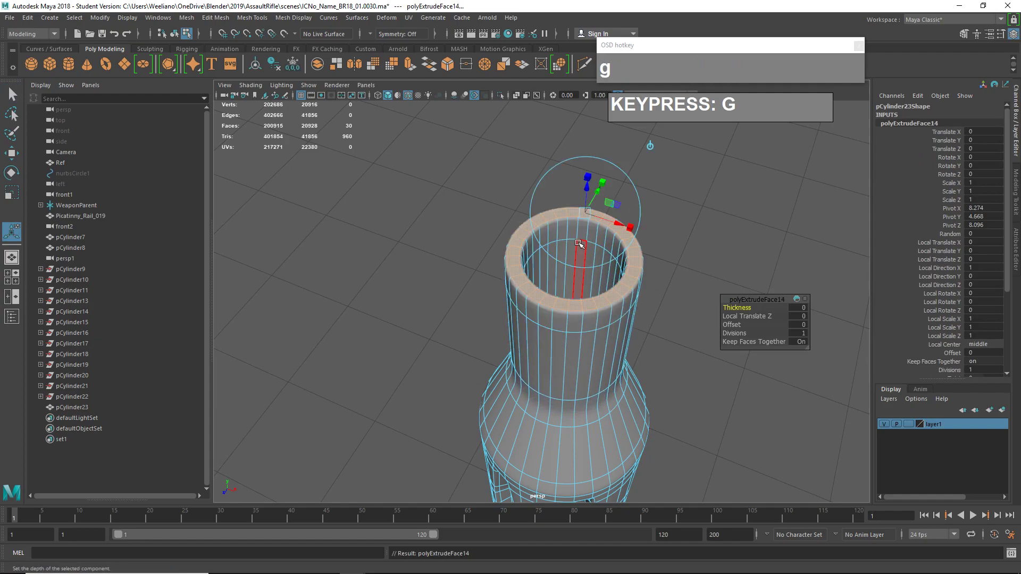
- Return the flash hider to object mode and turn off its smooth preview
{"action": "left_click", "coordinate": [657, 313]}
{"action": "scroll", "coordinate": [592, 383], "scroll_direction": "down", "scroll_amount": 4}
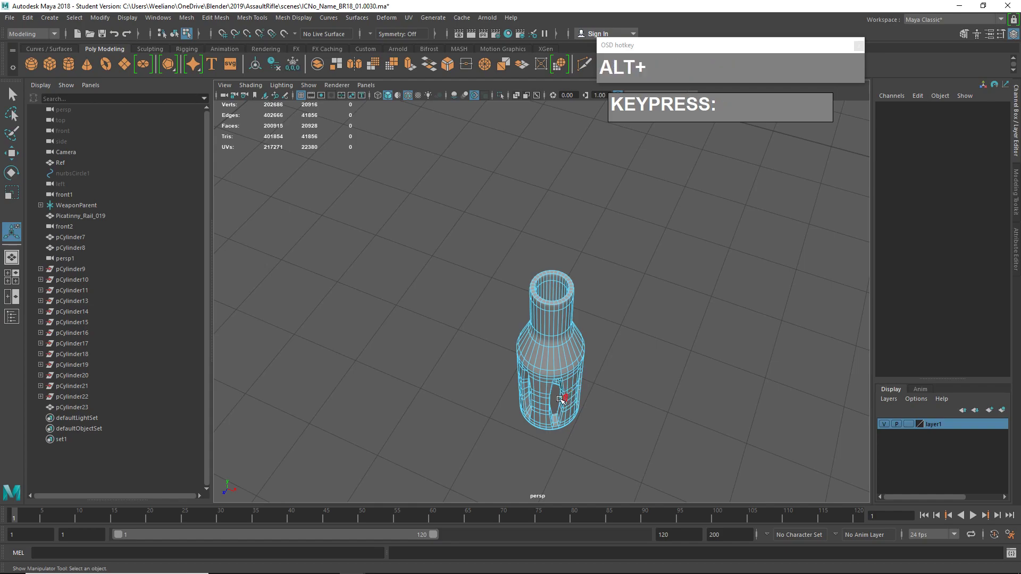
{"action": "left_click_drag", "start_coordinate": [562, 399], "coordinate": [533, 365], "text": "alt"}
{"action": "middle_click_drag", "start_coordinate": [533, 365], "coordinate": [549, 454], "text": "alt"}
{"action": "right_click_drag", "start_coordinate": [534, 289], "coordinate": [584, 242]}
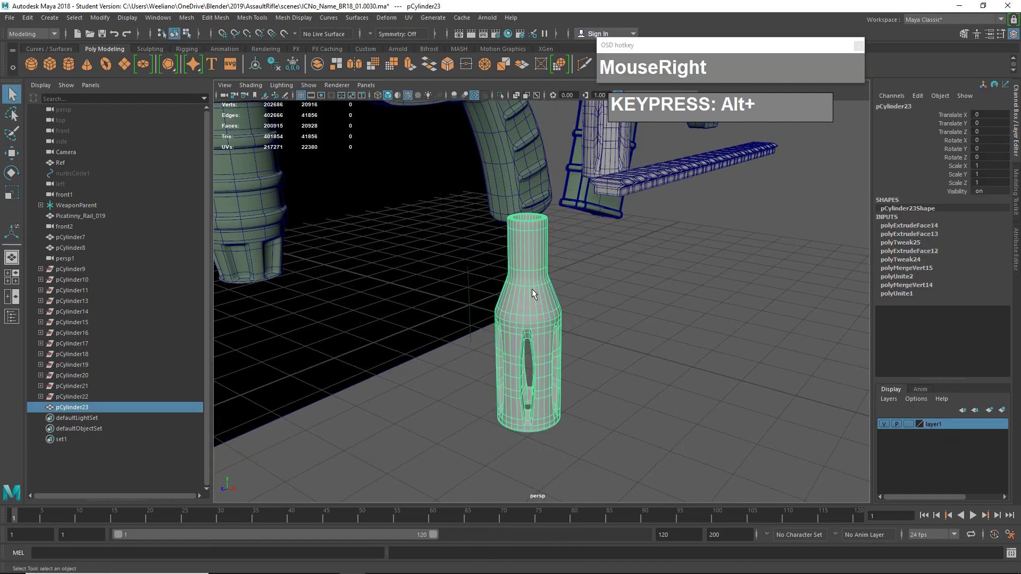
{"action": "scroll", "coordinate": [533, 285], "scroll_direction": "up", "scroll_amount": 2}
{"action": "key", "text": "1"}
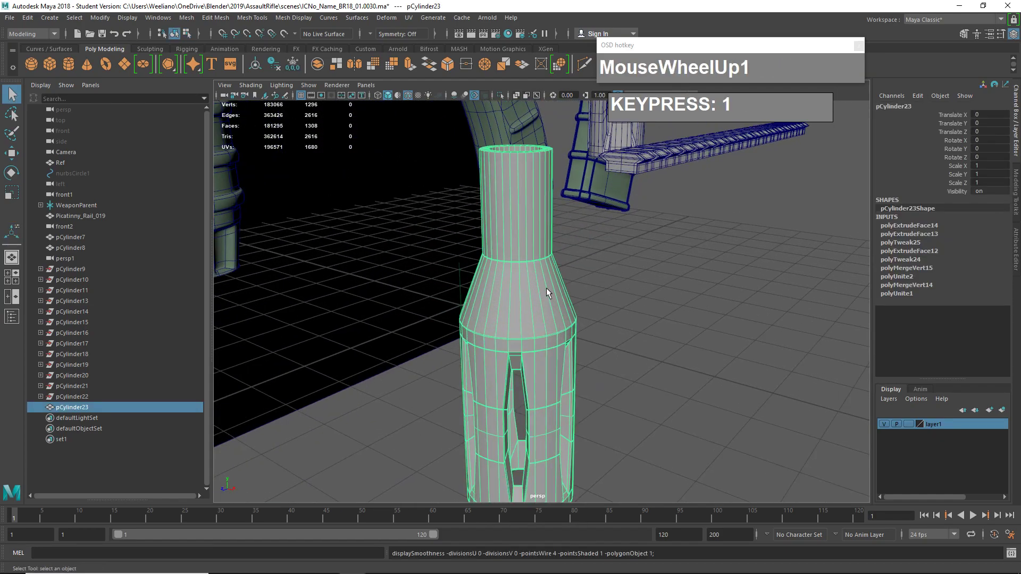
- Insert an edge loop around the flash hider's neck, move it straight down toward the tapered shoulder, and deselect it
{"action": "scroll", "coordinate": [547, 288], "scroll_direction": "up", "scroll_amount": 5}
{"action": "scroll", "coordinate": [546, 287], "scroll_direction": "down", "scroll_amount": 5}
{"action": "right_click_drag", "start_coordinate": [537, 263], "coordinate": [519, 228]}
{"action": "left_click", "coordinate": [527, 208]}
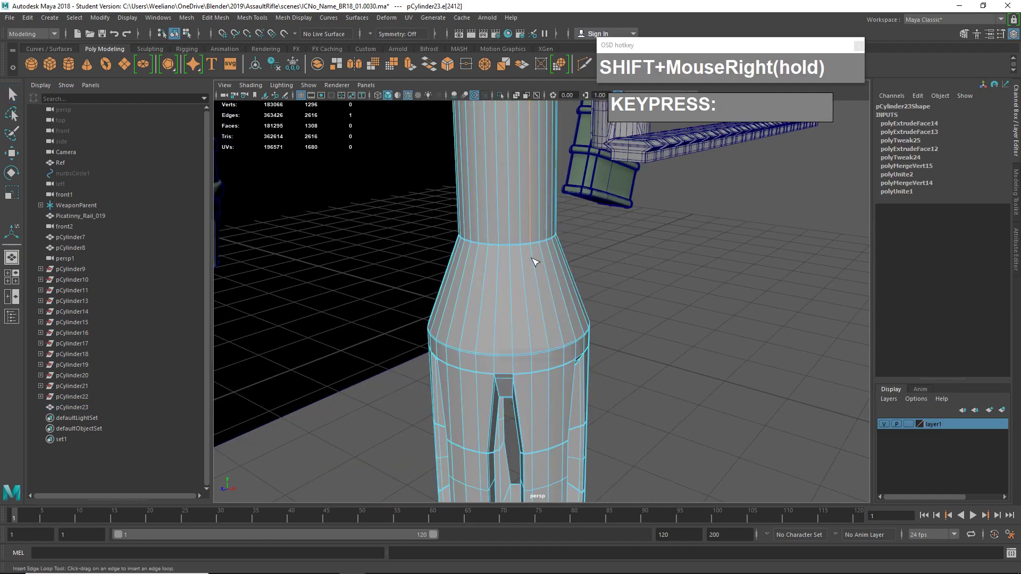
{"action": "left_click_drag", "start_coordinate": [535, 204], "coordinate": [534, 244]}
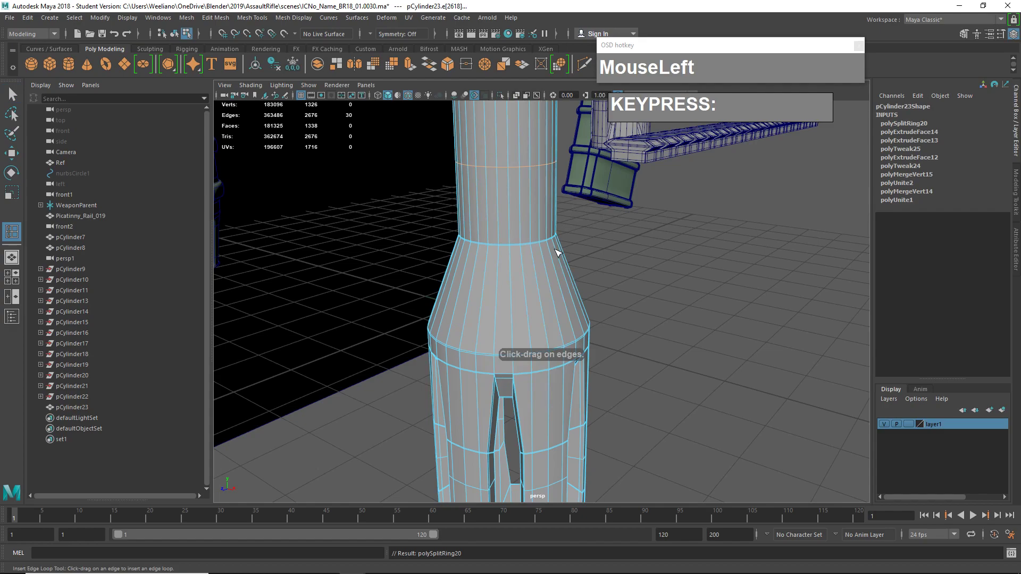
{"action": "key", "text": "e"}
{"action": "key", "text": "w"}
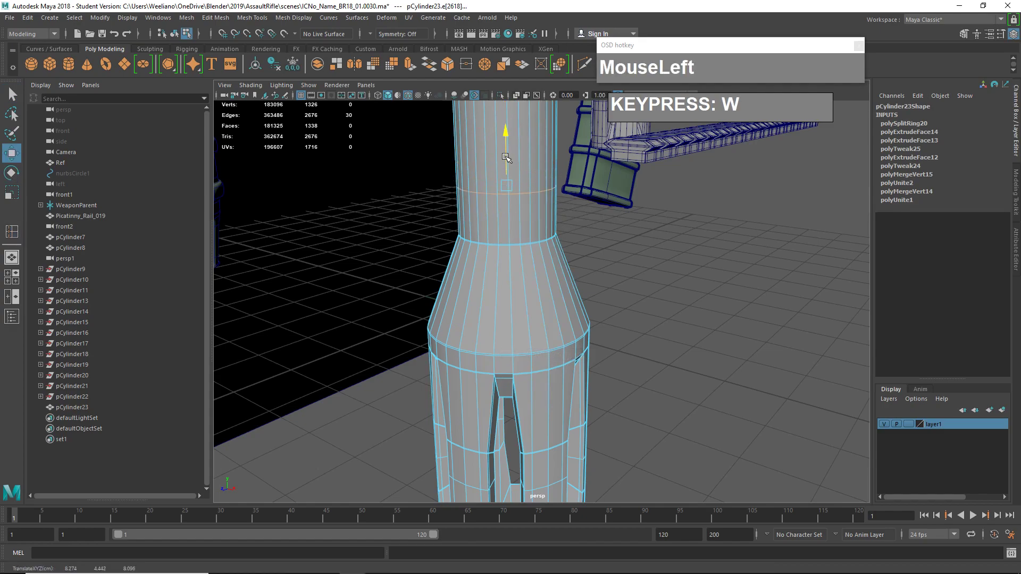
{"action": "left_click", "coordinate": [568, 222]}
{"action": "scroll", "coordinate": [583, 313], "scroll_direction": "down", "scroll_amount": 4}
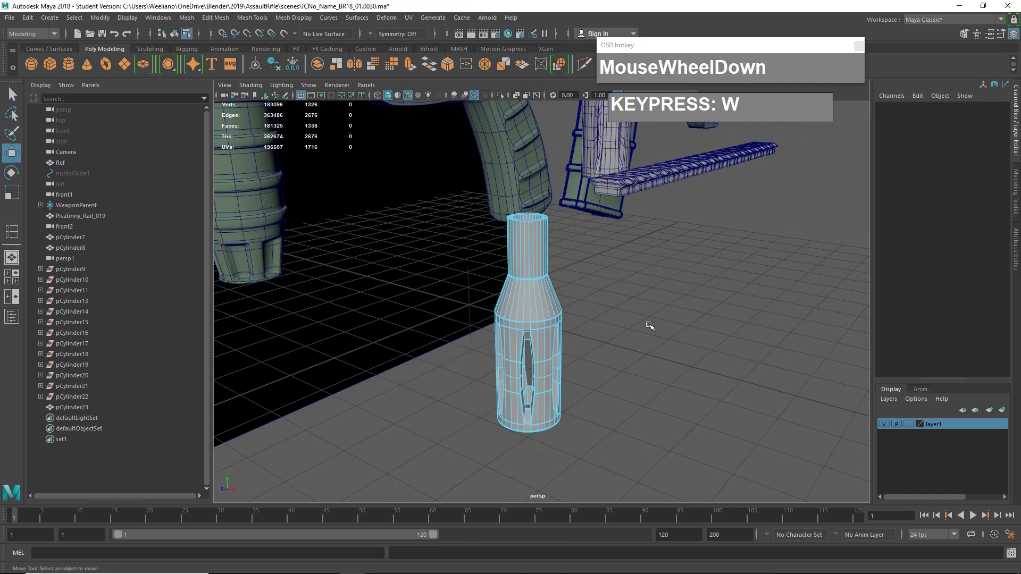
- Turn on the flash hider's smooth preview and select the whole mesh in object mode
{"action": "key", "text": "3"}
{"action": "left_click_drag", "start_coordinate": [579, 345], "coordinate": [520, 318], "text": "alt"}
{"action": "right_click_drag", "start_coordinate": [527, 257], "coordinate": [575, 241]}
{"action": "left_click", "coordinate": [535, 287]}
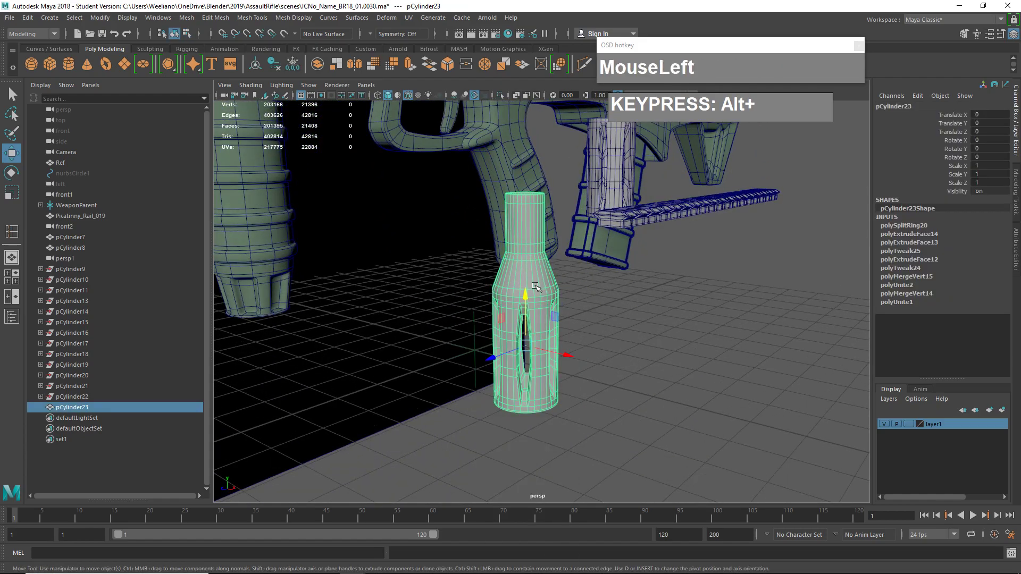
- Turn on textured shading and rotate the flash hider to -90 degrees in X using stepped rotation, laying it horizontal
{"action": "key", "text": "6"}
{"action": "key", "text": "e"}
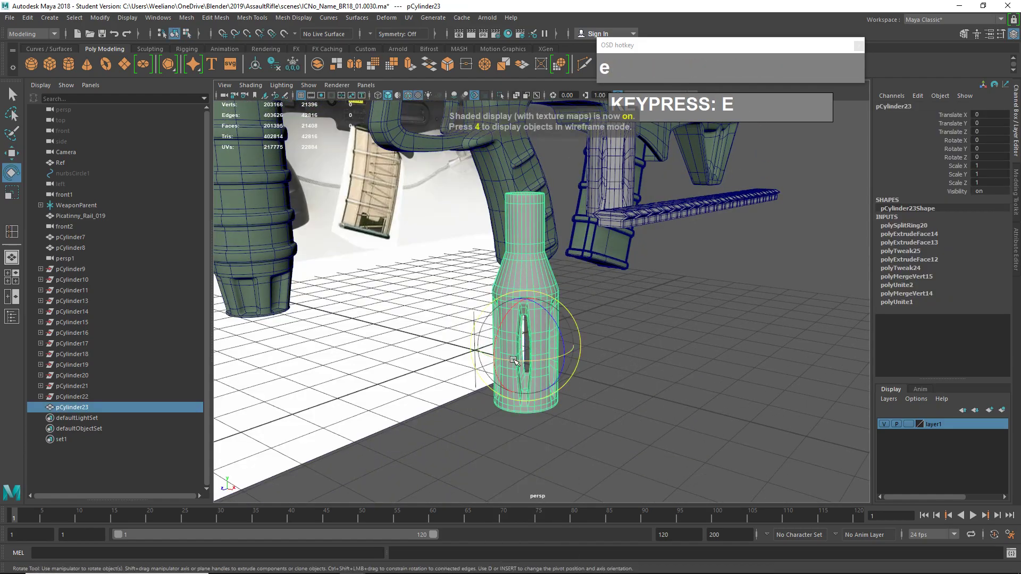
{"action": "key", "text": "j"}
{"action": "left_click_drag", "start_coordinate": [505, 336], "coordinate": [605, 292]}
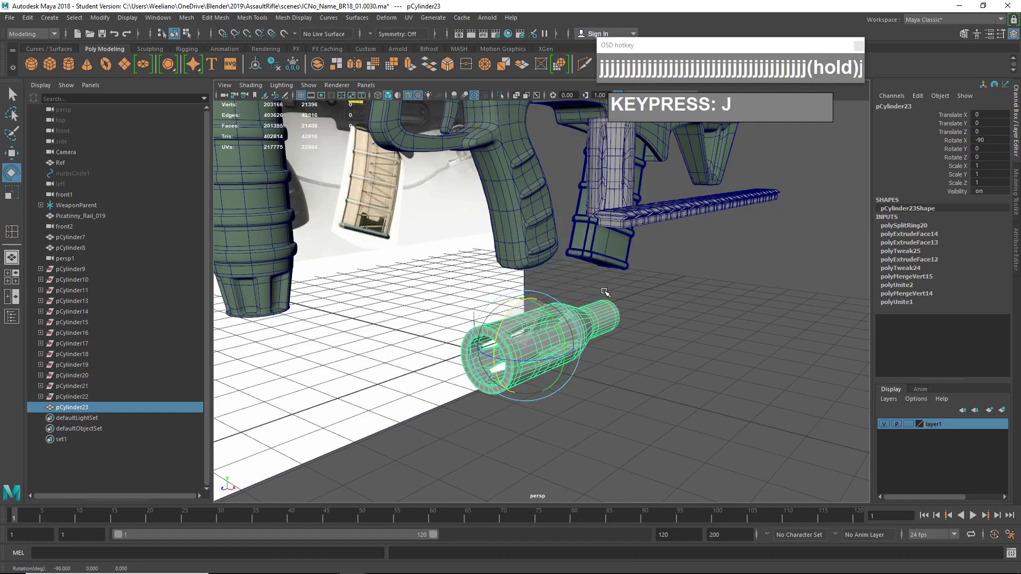
- Examine the smoothed slots, open end and tapered shoulder of the horizontal flash hider up close
{"action": "scroll", "coordinate": [579, 355], "scroll_direction": "down", "scroll_amount": 2}
{"action": "left_click_drag", "start_coordinate": [588, 349], "coordinate": [511, 354], "text": "alt"}
{"action": "middle_click_drag", "start_coordinate": [511, 355], "coordinate": [553, 348], "text": "alt"}
{"action": "scroll", "coordinate": [554, 349], "scroll_direction": "up", "scroll_amount": 3}
{"action": "left_click_drag", "start_coordinate": [553, 349], "coordinate": [588, 349], "text": "alt"}
{"action": "scroll", "coordinate": [604, 351], "scroll_direction": "up", "scroll_amount": 3}
{"action": "scroll", "coordinate": [660, 329], "scroll_direction": "up", "scroll_amount": 2}
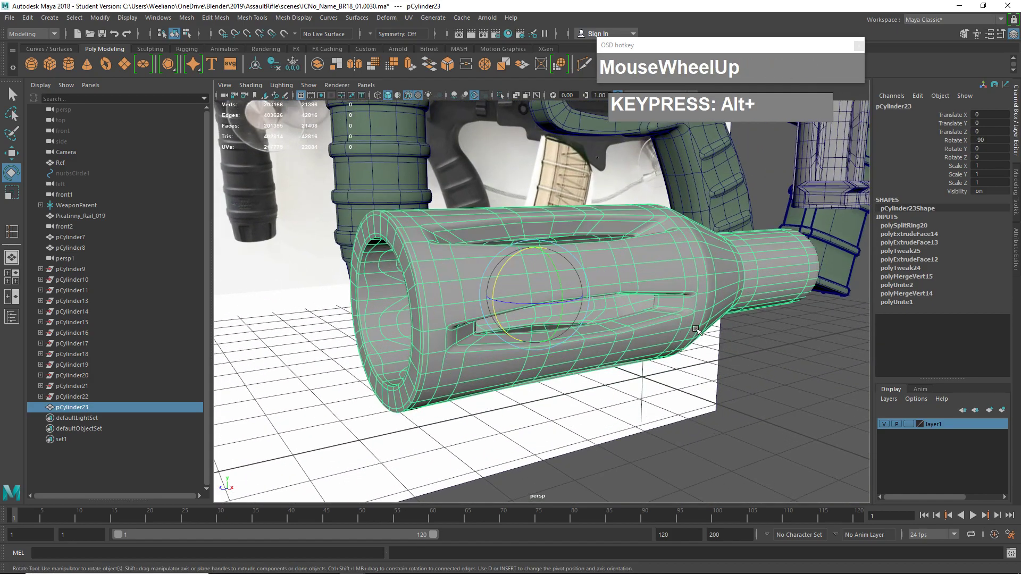
{"action": "middle_click_drag", "start_coordinate": [675, 319], "coordinate": [687, 324], "text": "alt"}
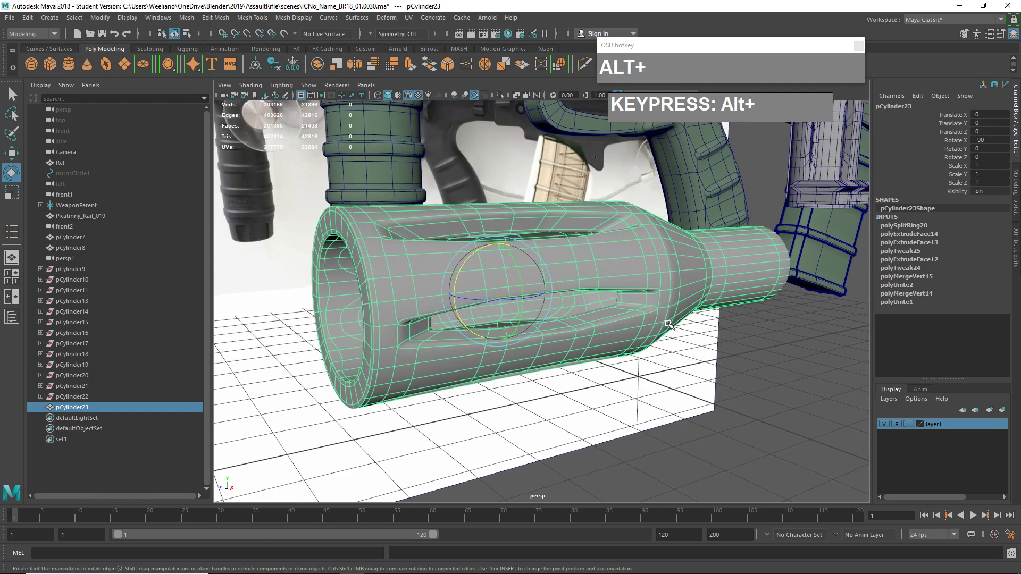
- Show the viewport full screen, deselect the flash hider, and inspect its slots, inner bore and neck from several angles
{"action": "key", "text": "ctrl+space"}
{"action": "left_click", "coordinate": [754, 362]}
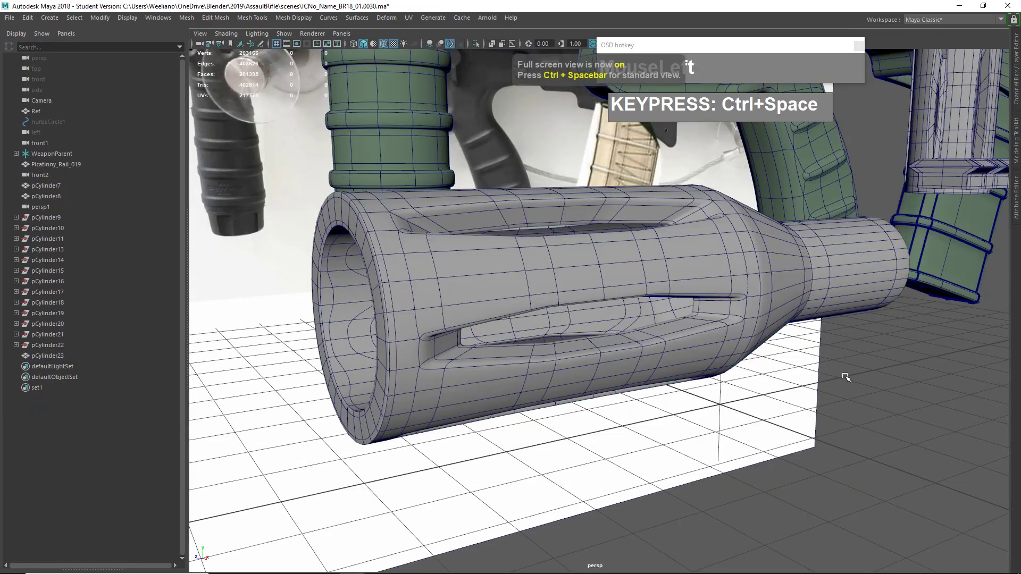
{"action": "left_click_drag", "start_coordinate": [702, 345], "coordinate": [834, 353], "text": "alt"}
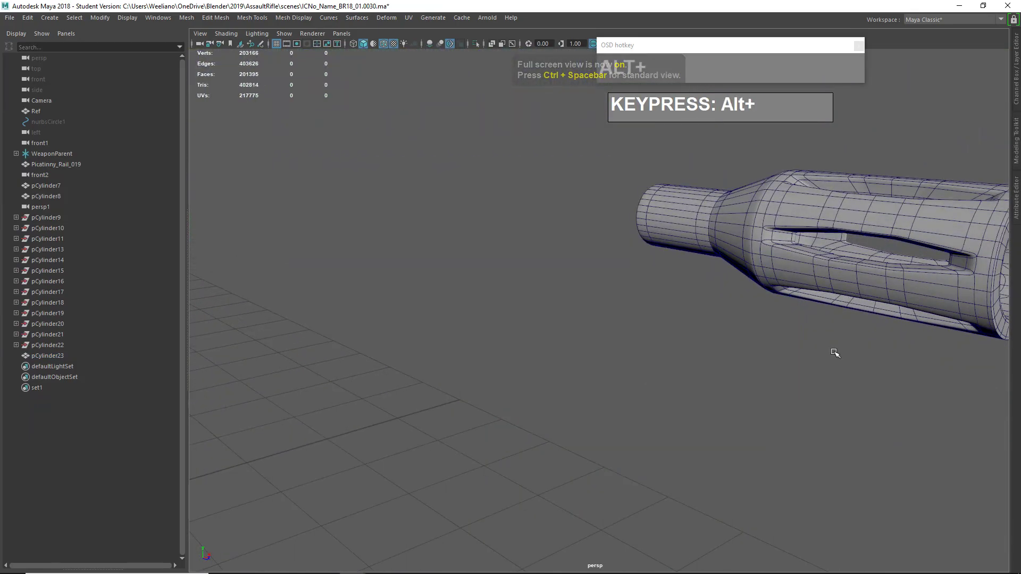
{"action": "middle_click_drag", "start_coordinate": [834, 353], "coordinate": [538, 385], "text": "alt"}
{"action": "scroll", "coordinate": [633, 262], "scroll_direction": "up", "scroll_amount": 3}
{"action": "left_click", "coordinate": [633, 262]}
{"action": "left_click_drag", "start_coordinate": [633, 263], "coordinate": [707, 316], "text": "alt"}
{"action": "left_click", "coordinate": [665, 393]}
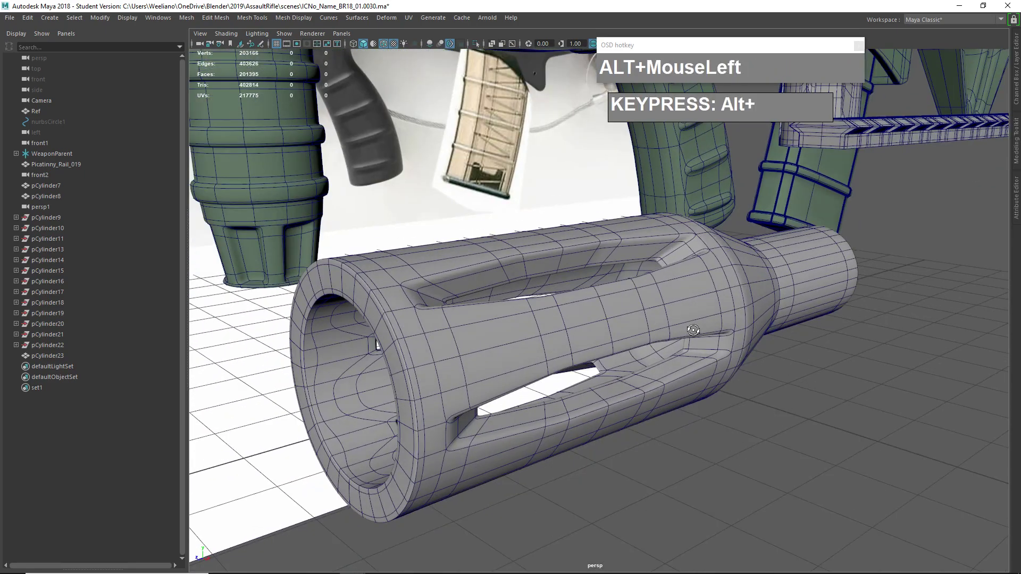
{"action": "middle_click_drag", "start_coordinate": [707, 317], "coordinate": [715, 318], "text": "alt"}
{"action": "left_click_drag", "start_coordinate": [621, 326], "coordinate": [709, 319], "text": "alt"}
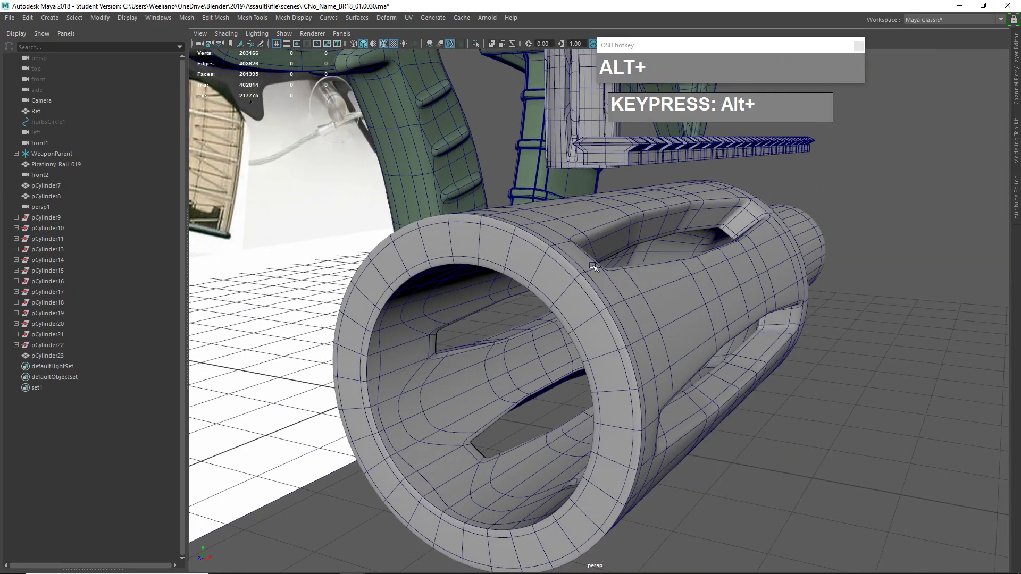
{"action": "left_click_drag", "start_coordinate": [775, 301], "coordinate": [713, 303], "text": "alt"}
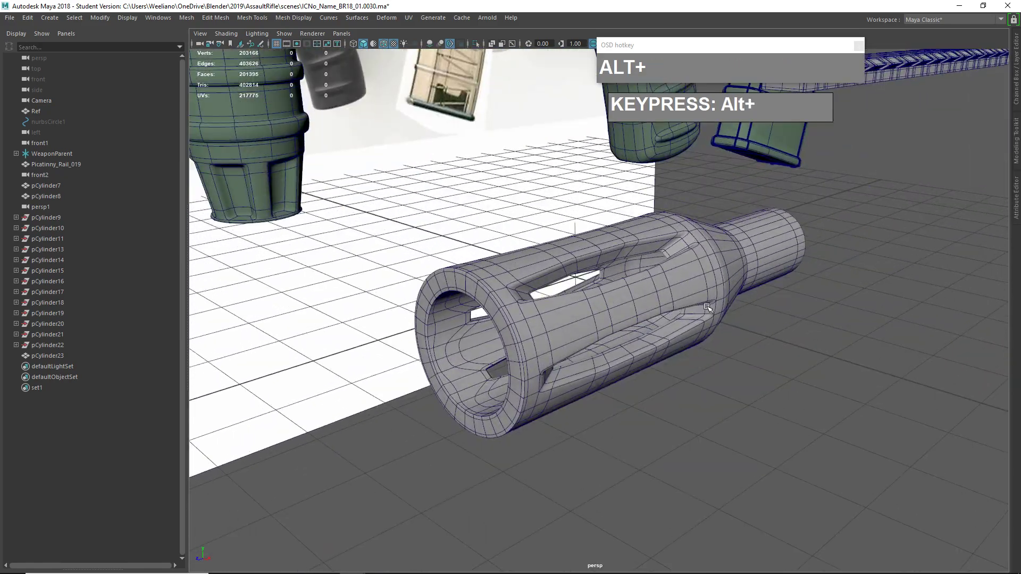
{"action": "middle_click_drag", "start_coordinate": [714, 303], "coordinate": [714, 306], "text": "alt"}
{"action": "left_click_drag", "start_coordinate": [714, 306], "coordinate": [714, 309], "text": "alt"}
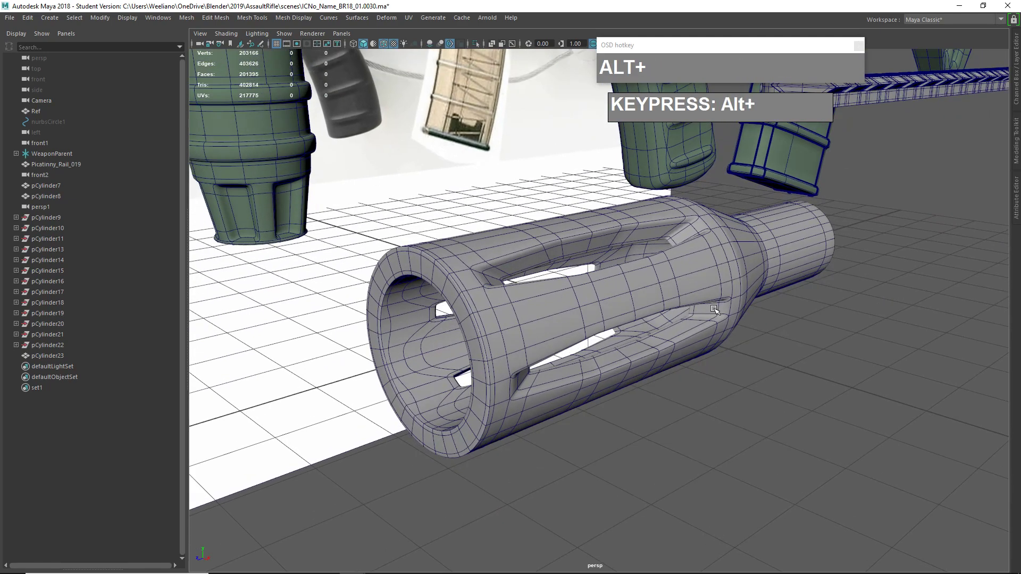